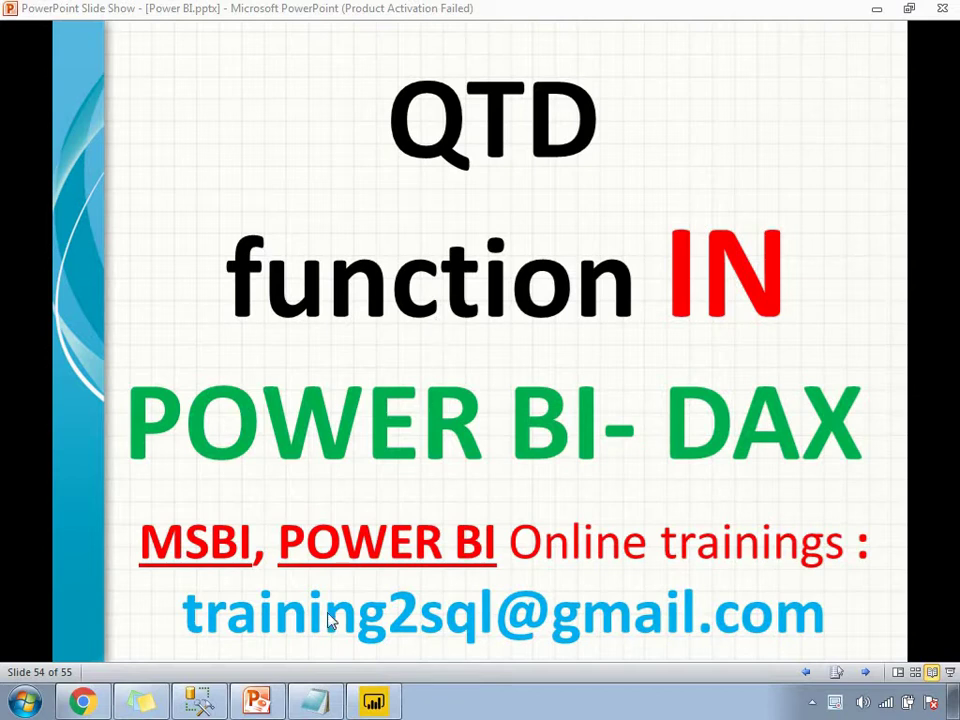
Switch to the blank Notepad document and write the heading line "1 Year -- 4 Qr's".
{"action": "left_click", "coordinate": [314, 702]}
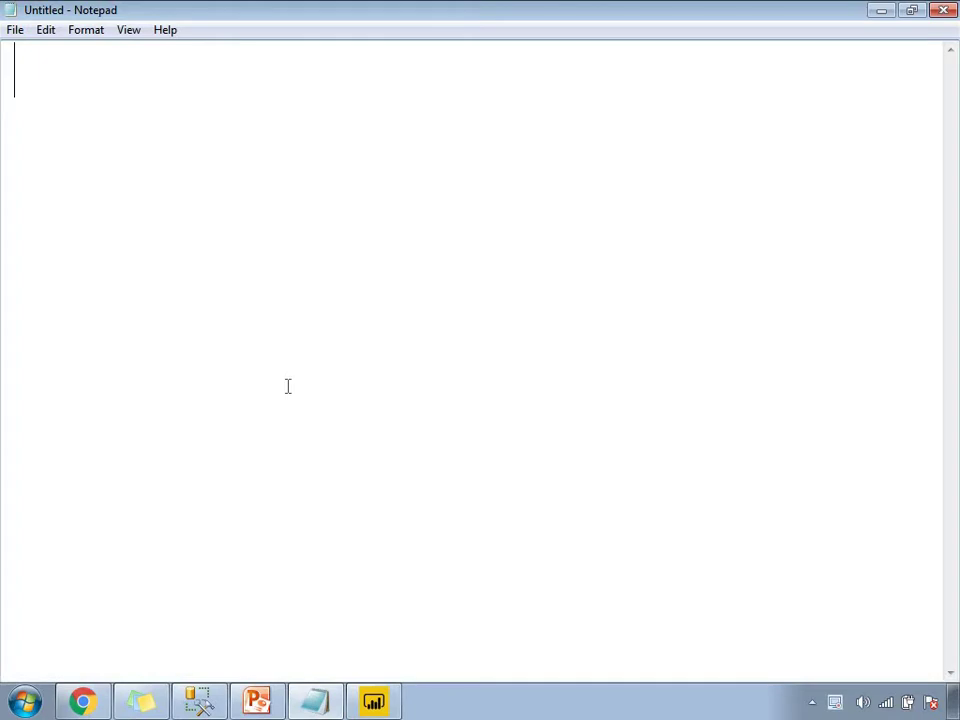
{"action": "type", "text": "1 Year "}
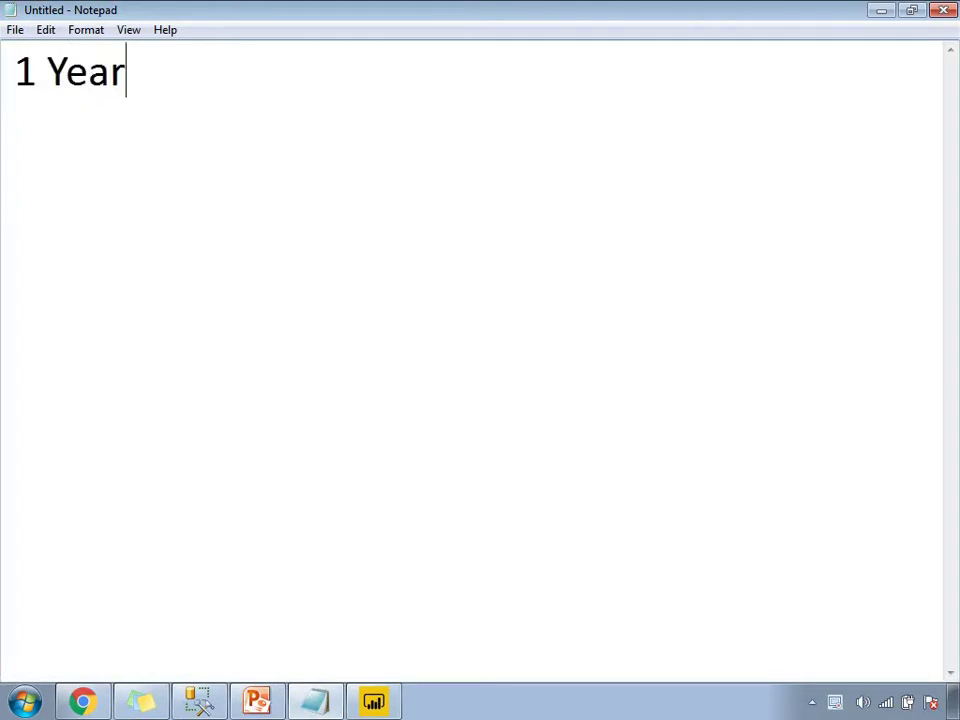
{"action": "type", "text": "-- 4 Qr's"}
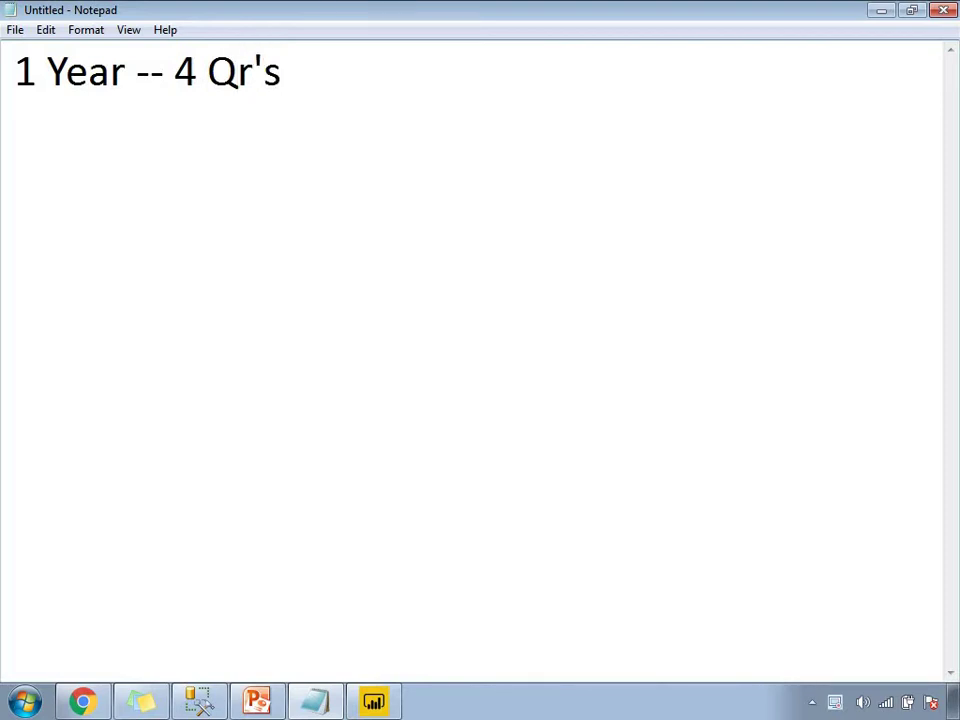
Leave a blank line below the heading and add "Q1 -- 1st jan to 31st Mar" and "Q2 -- 1st Apr to 30th June".
{"action": "key", "text": "Return"}
{"action": "key", "text": "Return"}
{"action": "type", "text": "Q1 -- 1st jan to 31st Mar"}
{"action": "key", "text": "Return"}
{"action": "type", "text": "Q2 -- "}
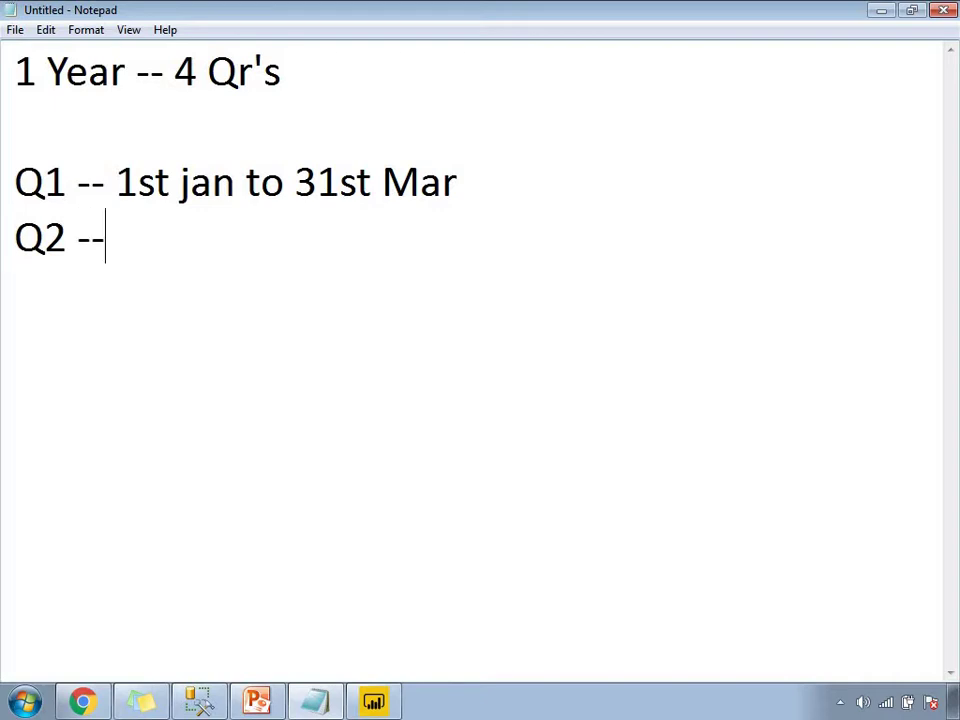
{"action": "type", "text": "1st Apr to "}
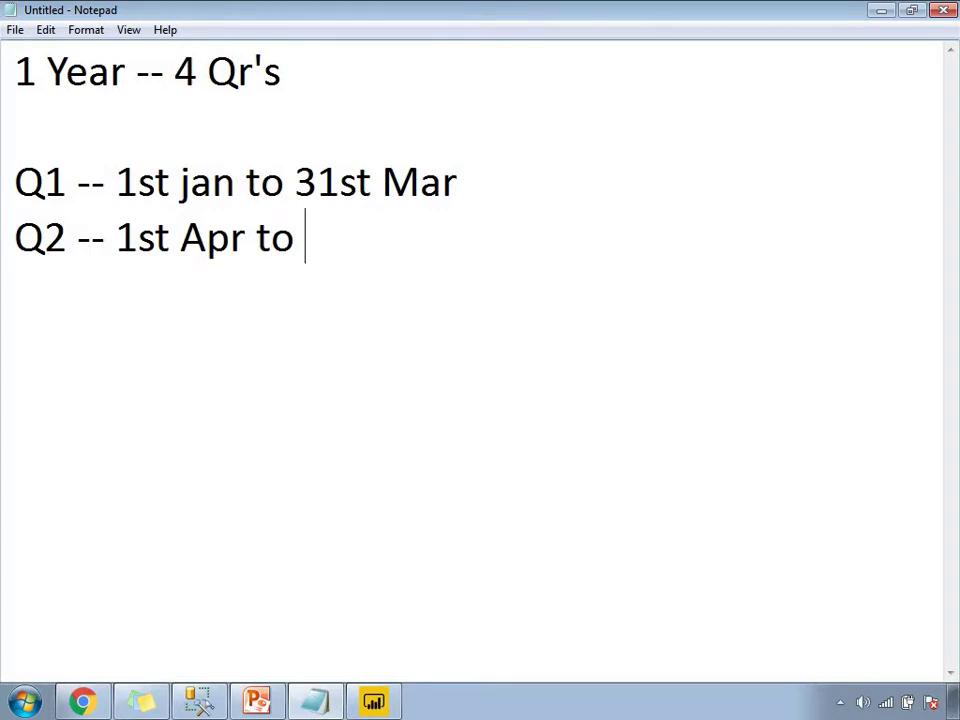
{"action": "type", "text": "30th June"}
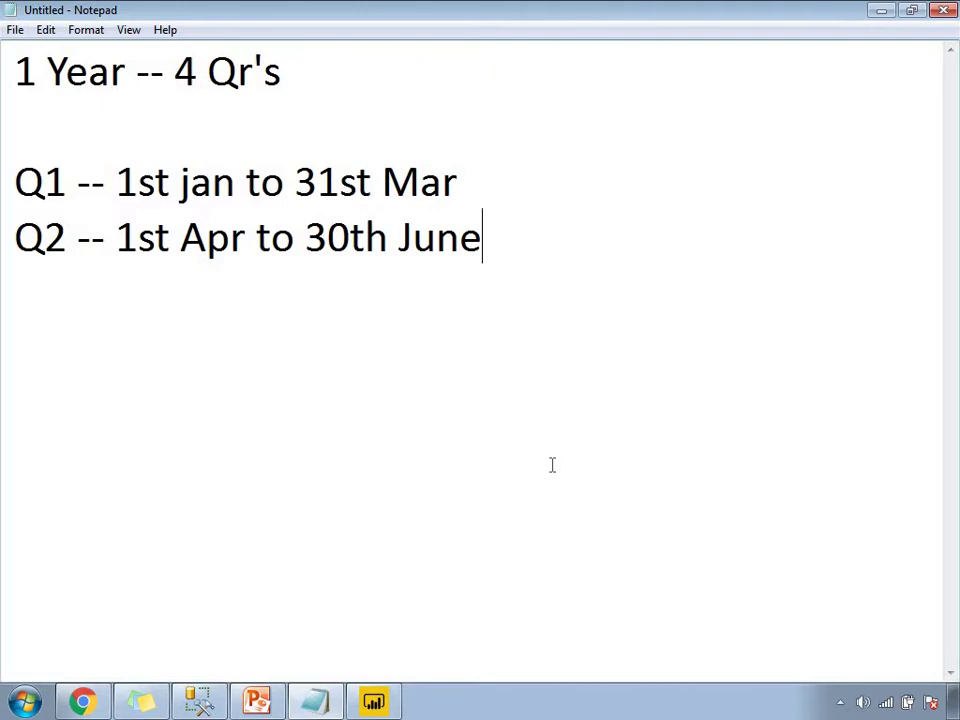
Add the third quarter's line below Q2: "Q3 -- 1st Jul to 30th Sep".
{"action": "type", "text": "Q3 -- 1st "}
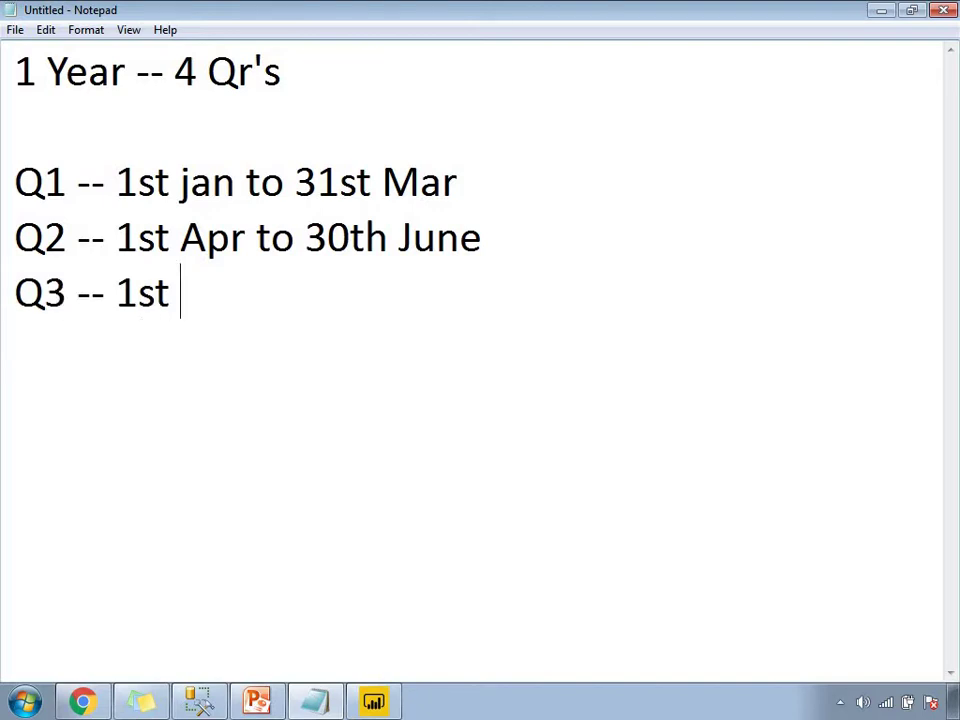
{"action": "type", "text": "Jul to"}
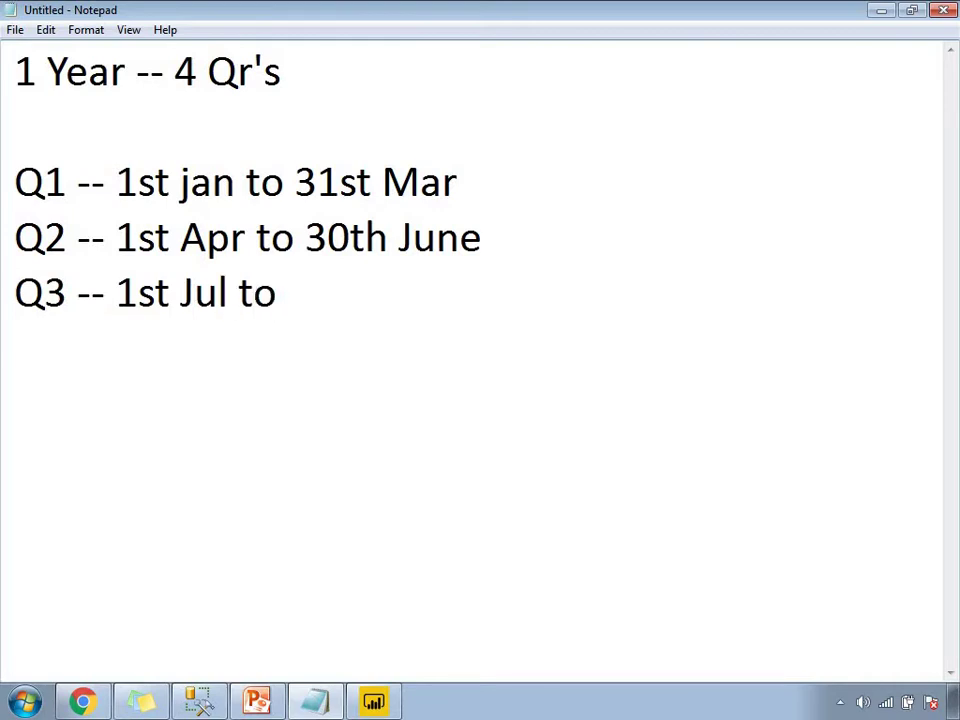
{"action": "type", "text": "30"}
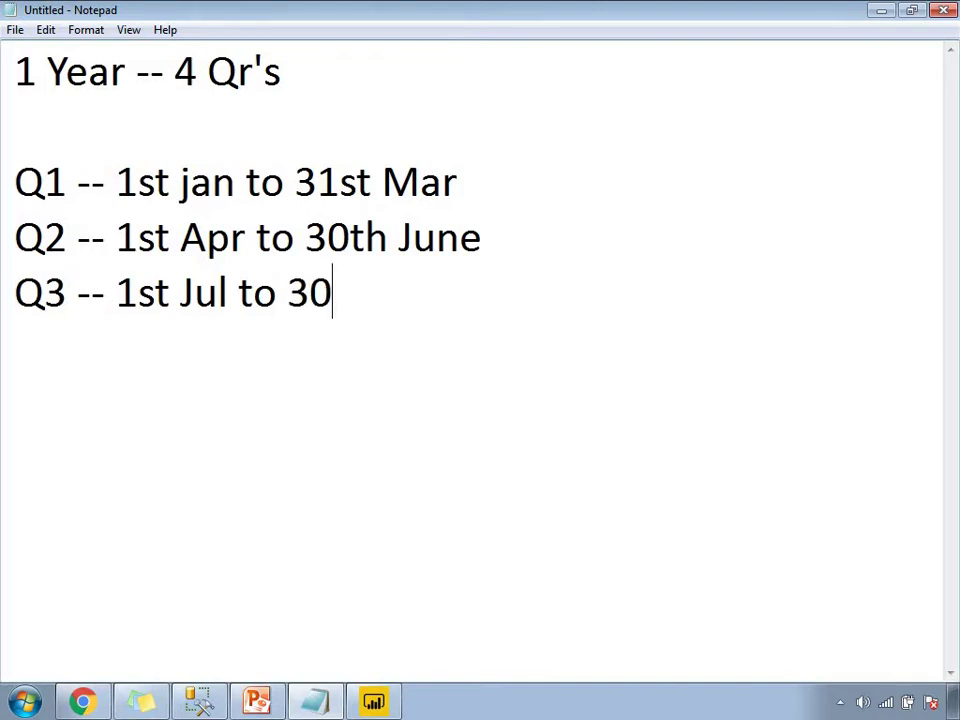
{"action": "type", "text": "th Sep"}
{"action": "key", "text": "Return"}
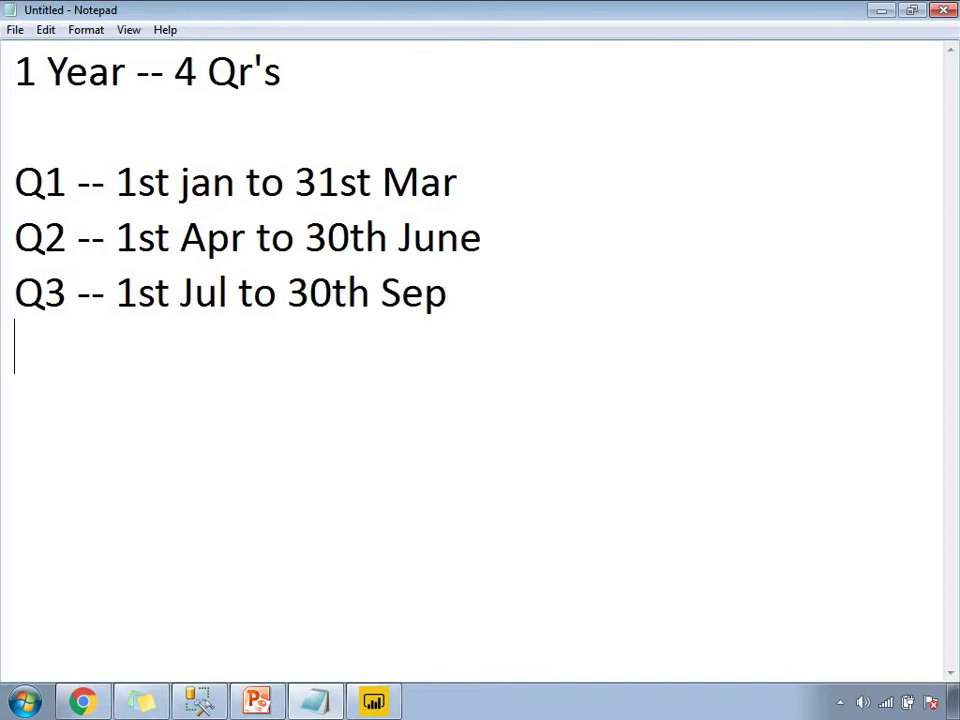
Add the fourth quarter's line below Q3: "Q 4 - 1st Oct to 31st Dec".
{"action": "type", "text": "Q 4 - "}
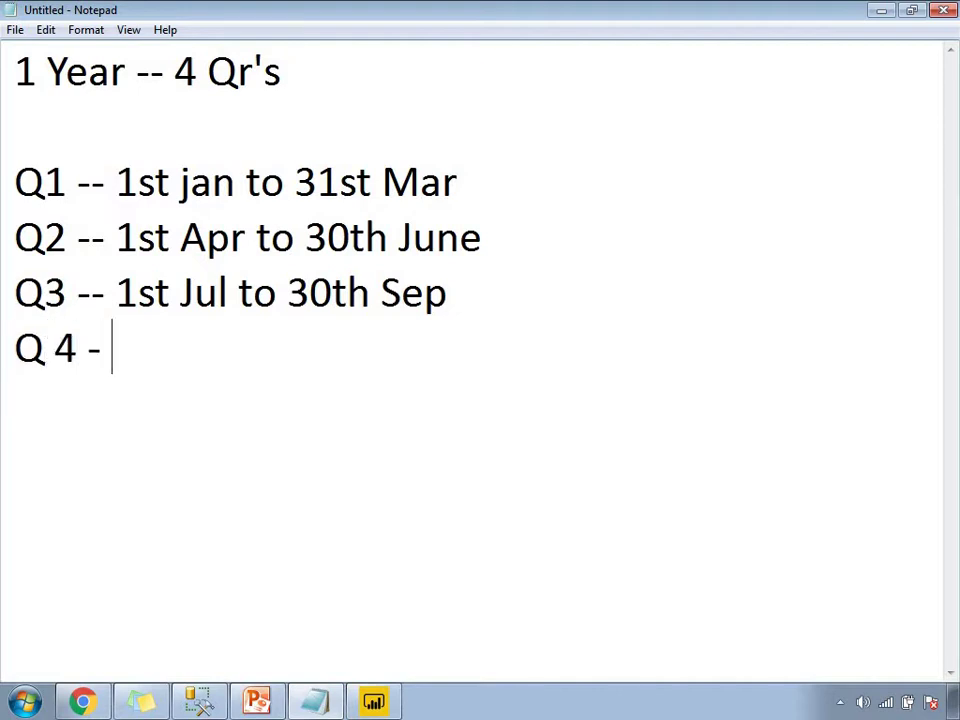
{"action": "type", "text": "1st "}
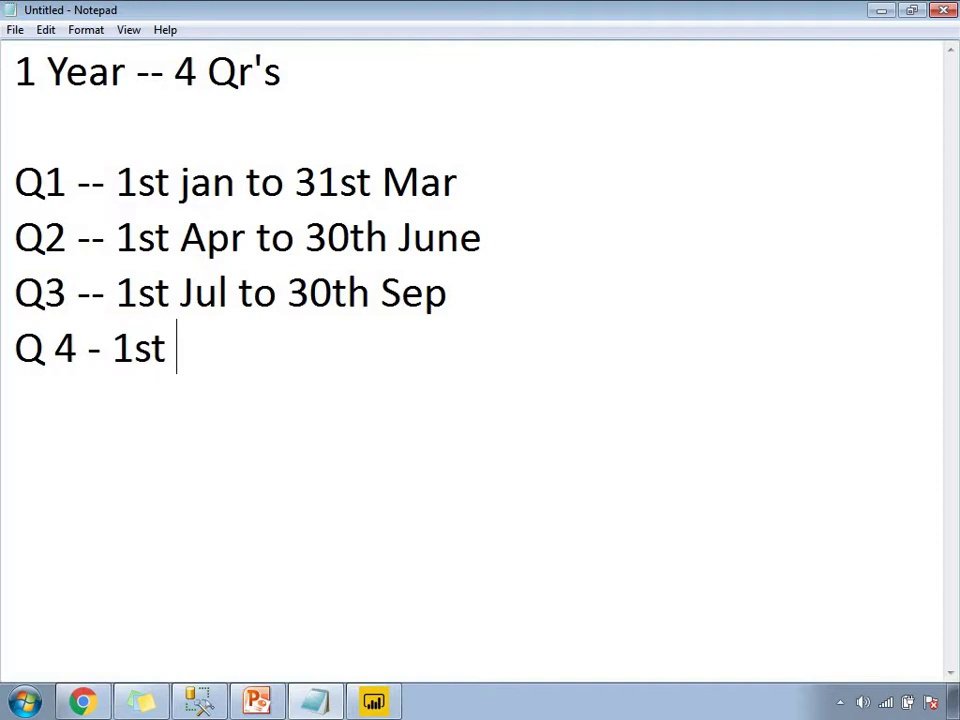
{"action": "type", "text": "Oct to "}
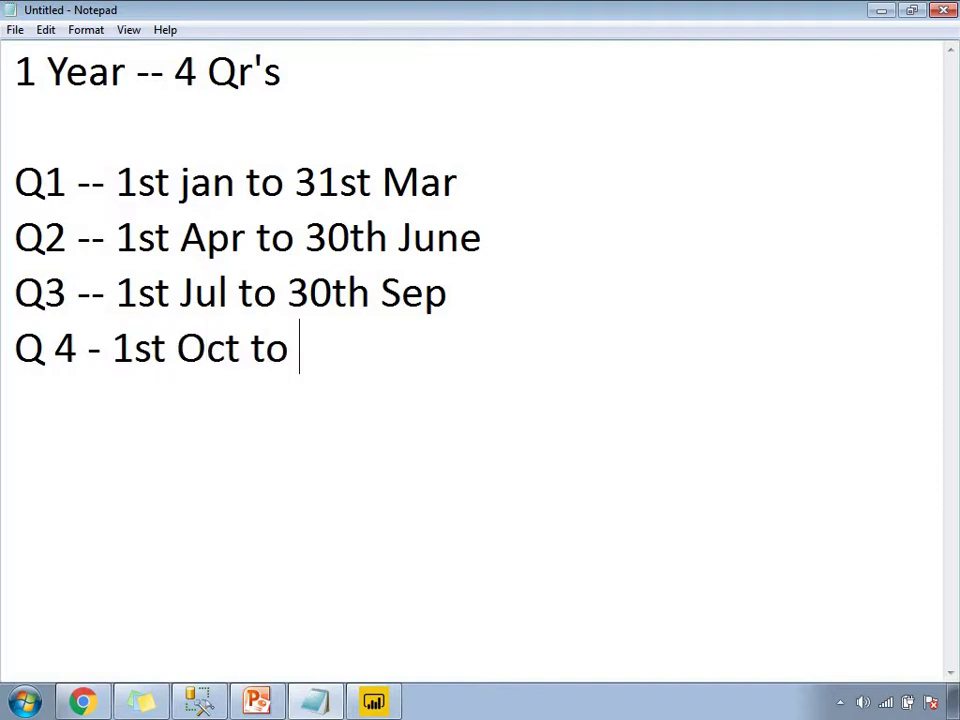
{"action": "type", "text": "31st "}
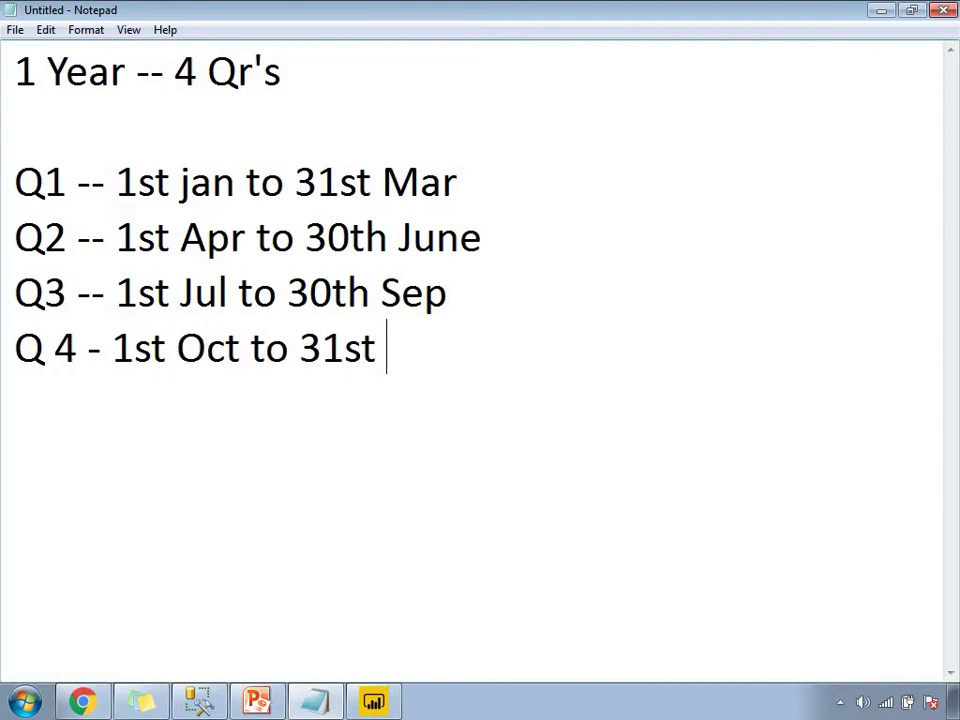
{"action": "type", "text": "Dec"}
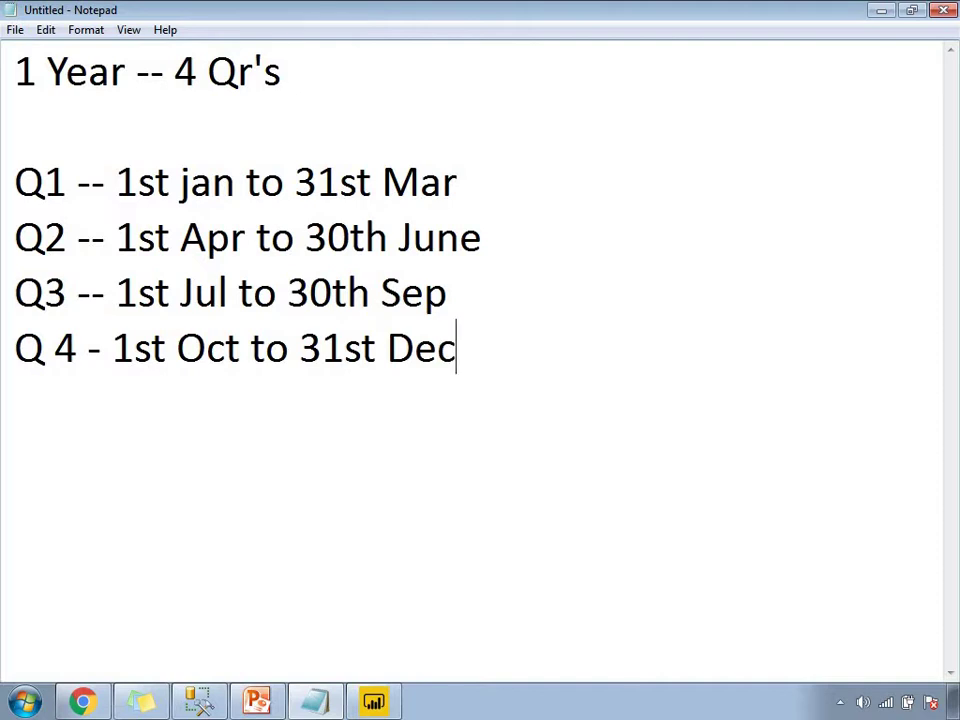
Add a "QTD :" heading below the quarter list and begin an example beneath it with "I am 23rd Feb --> QTD -->".
{"action": "key", "text": "Return"}
{"action": "key", "text": "Return"}
{"action": "type", "text": "QTD :"}
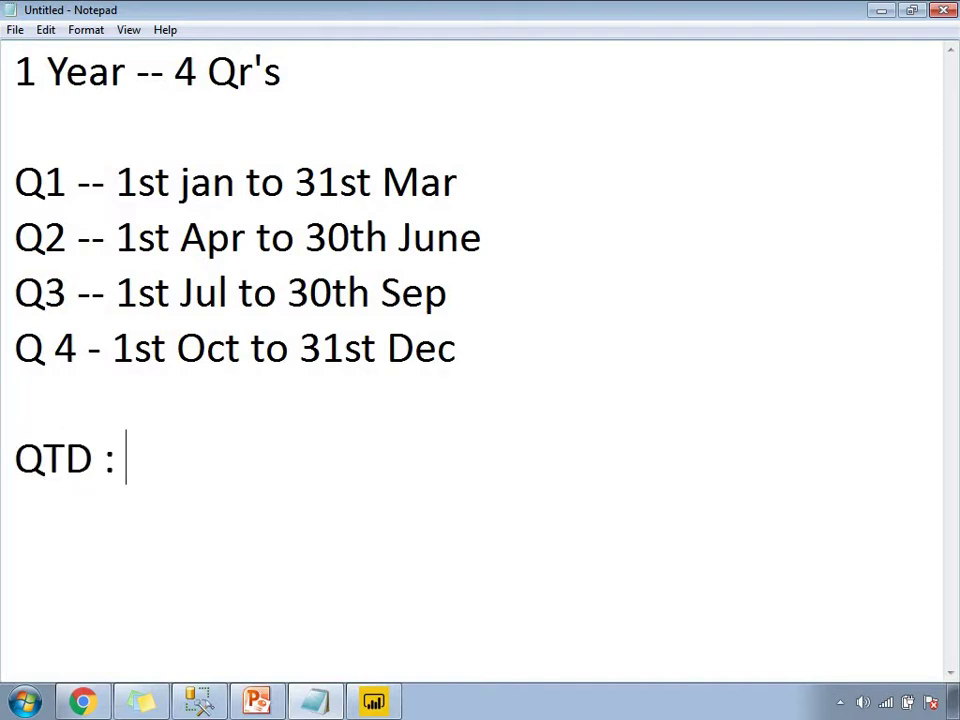
{"action": "key", "text": "Return"}
{"action": "key", "text": "Return"}
{"action": "type", "text": "I am "}
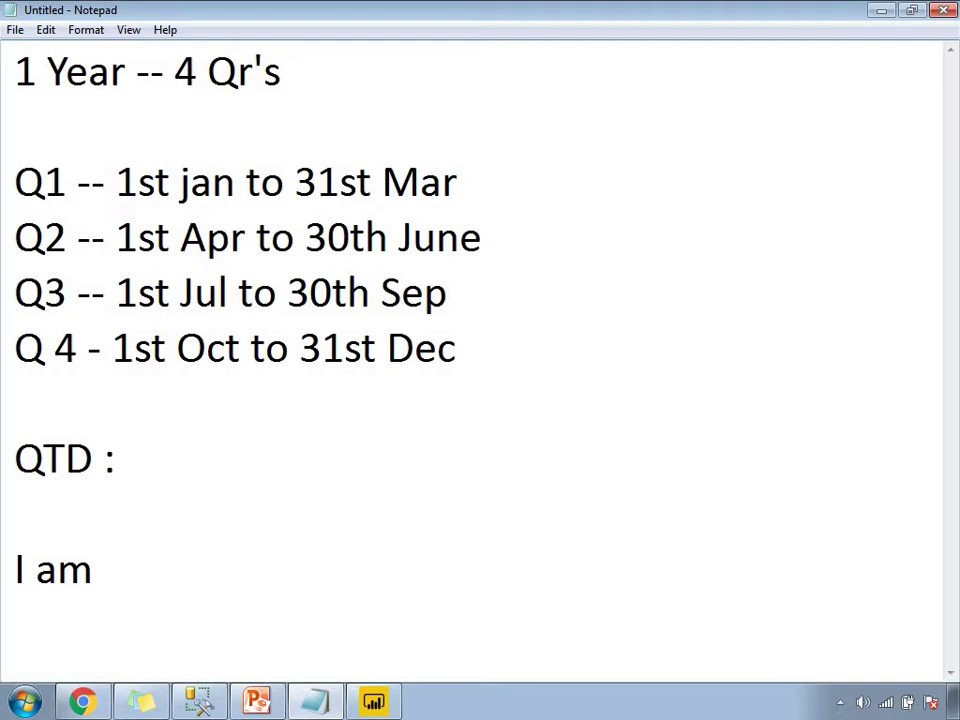
{"action": "type", "text": "23rd "}
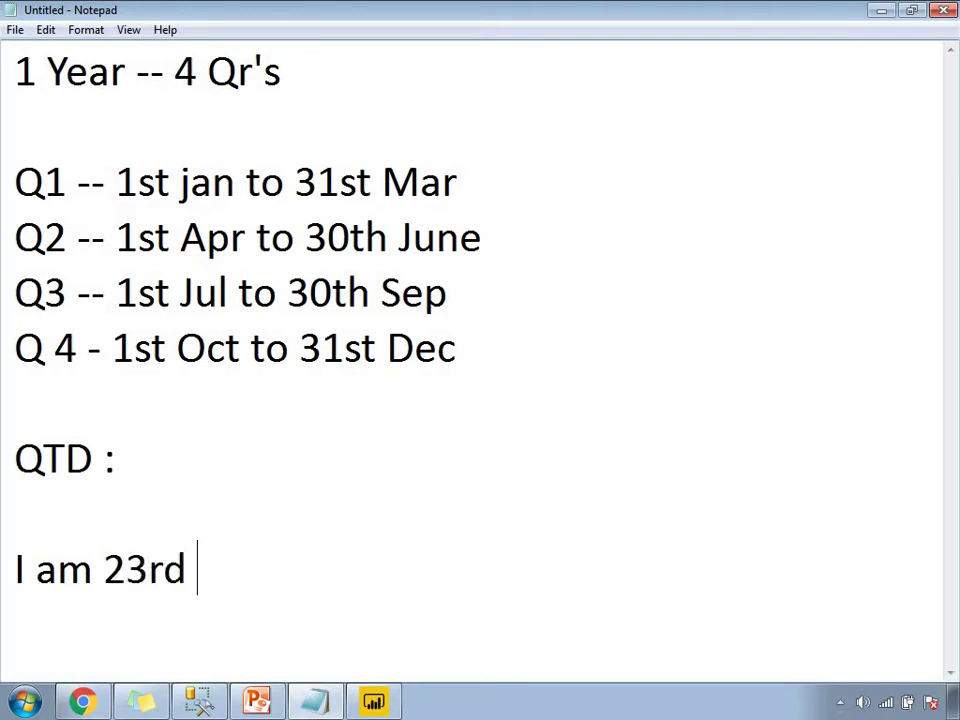
{"action": "type", "text": "Feb -->"}
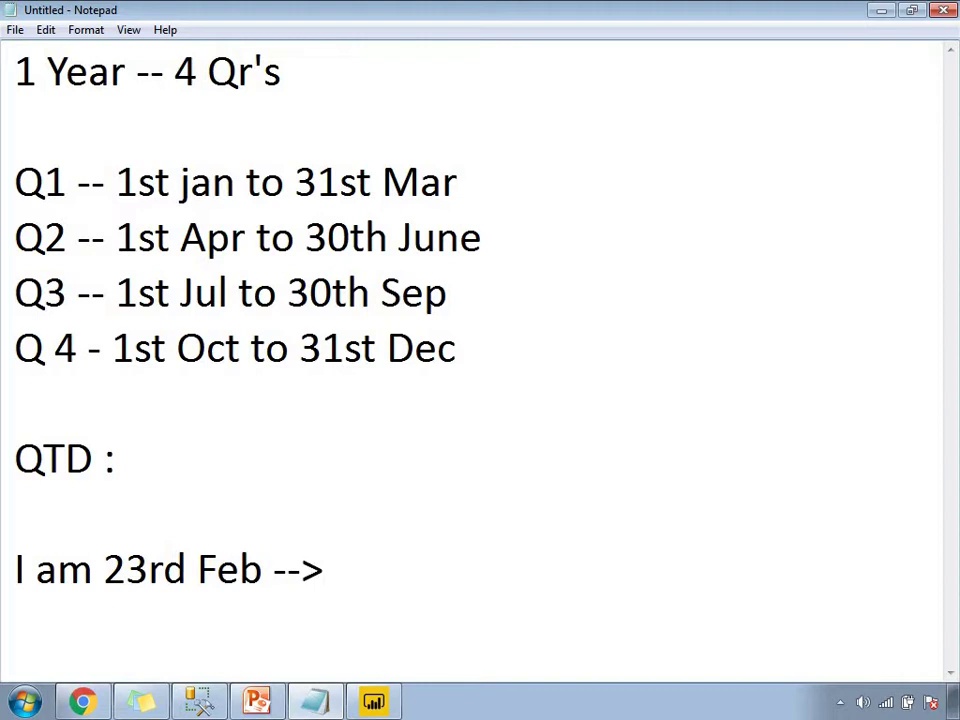
{"action": "type", "text": " QTD -->"}
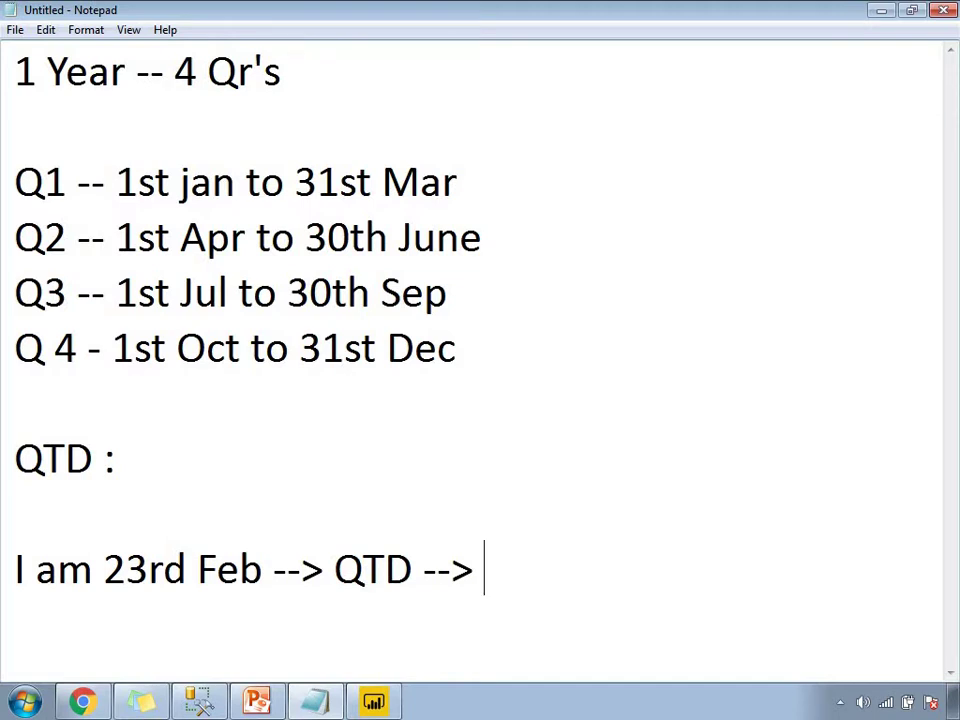
Complete the 23rd Feb example with "Sum of Sales start from 1st jan to 23rd Feb".
{"action": "type", "text": "Sum "}
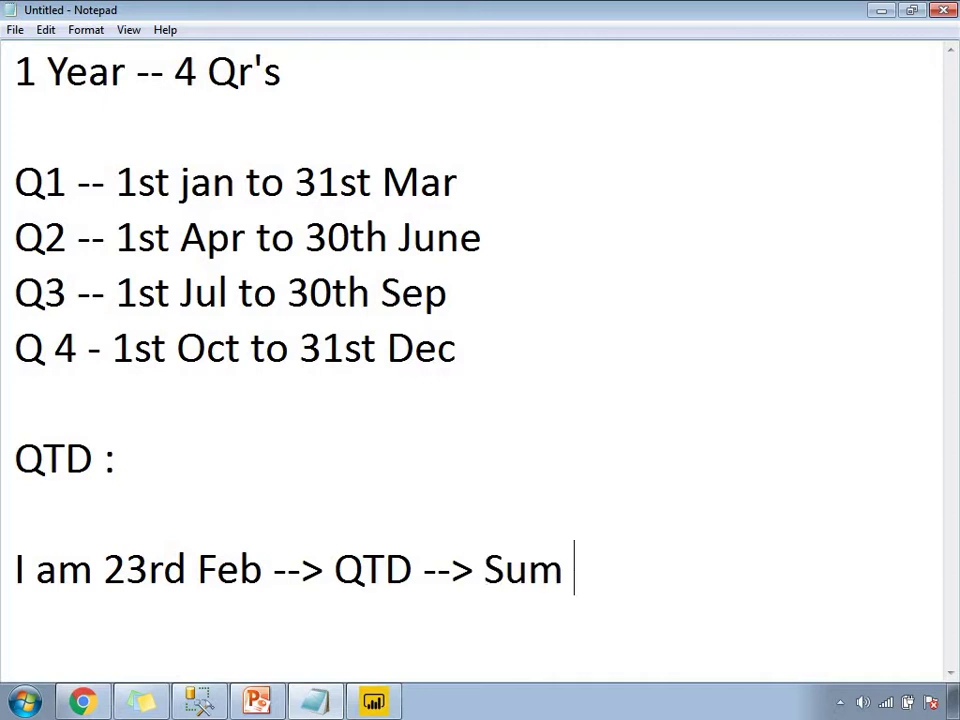
{"action": "type", "text": "of Sales "}
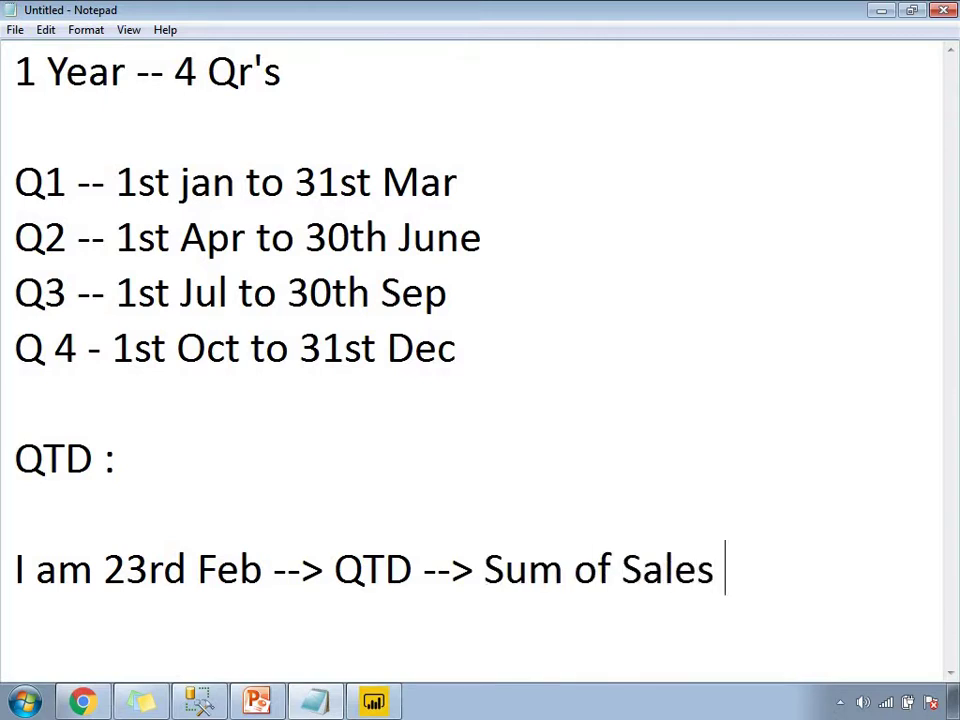
{"action": "type", "text": "start "}
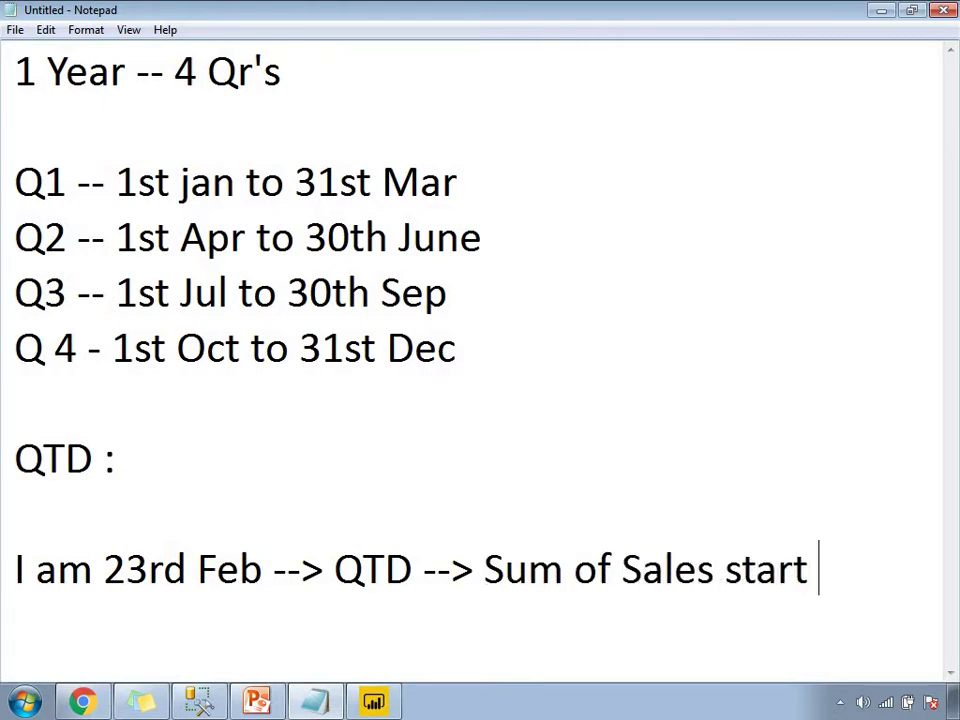
{"action": "type", "text": "from 1"}
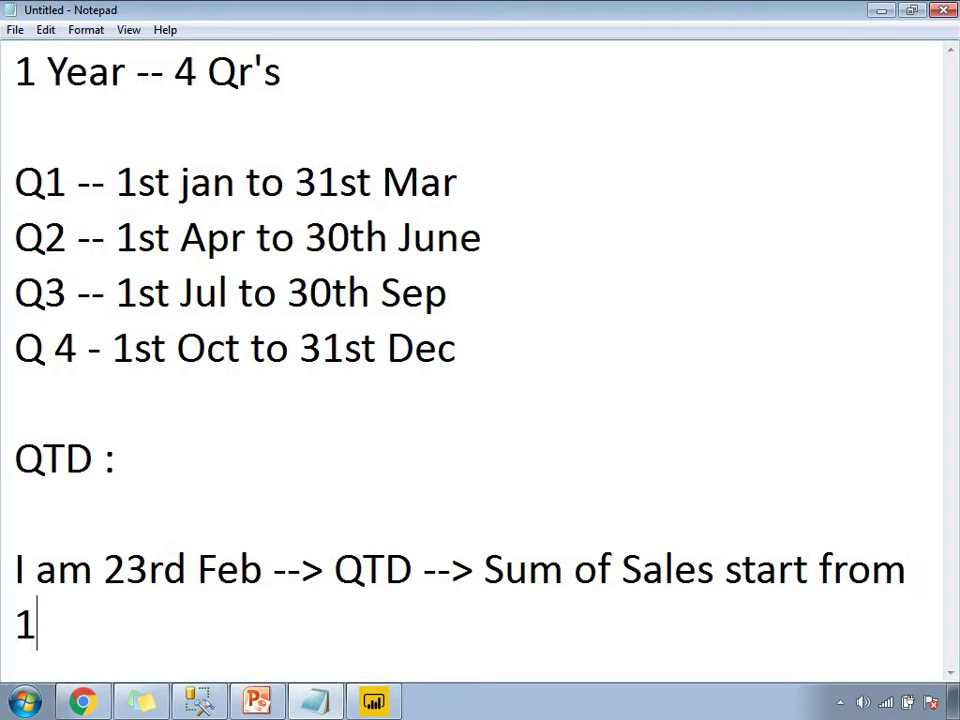
{"action": "type", "text": "st jan t"}
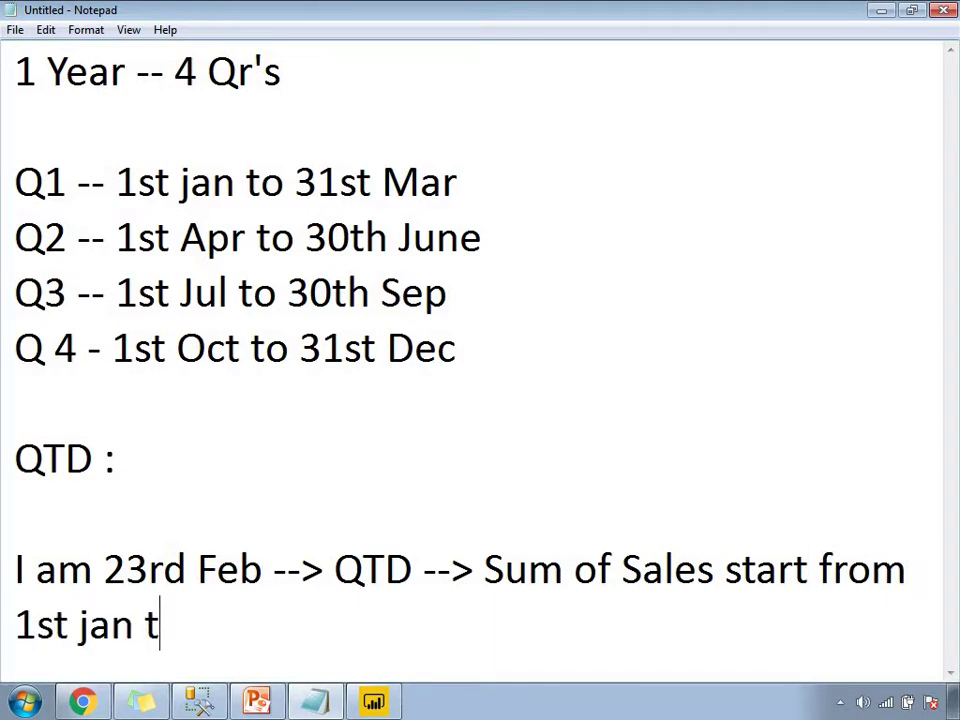
{"action": "type", "text": "o 23"}
{"action": "type", "text": "rd Fe"}
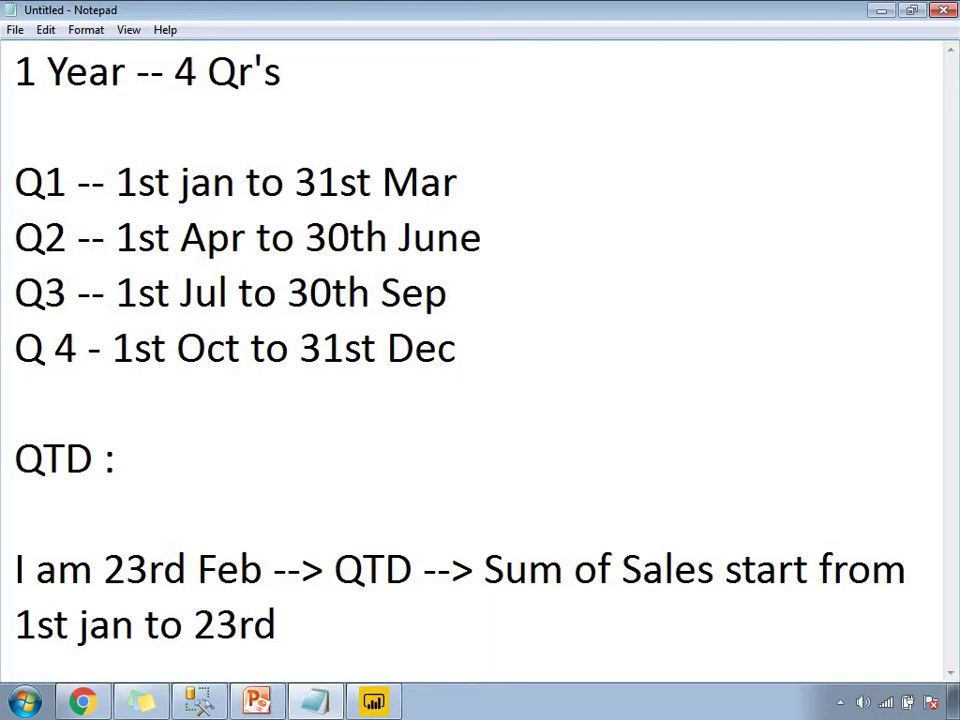
{"action": "type", "text": "b"}
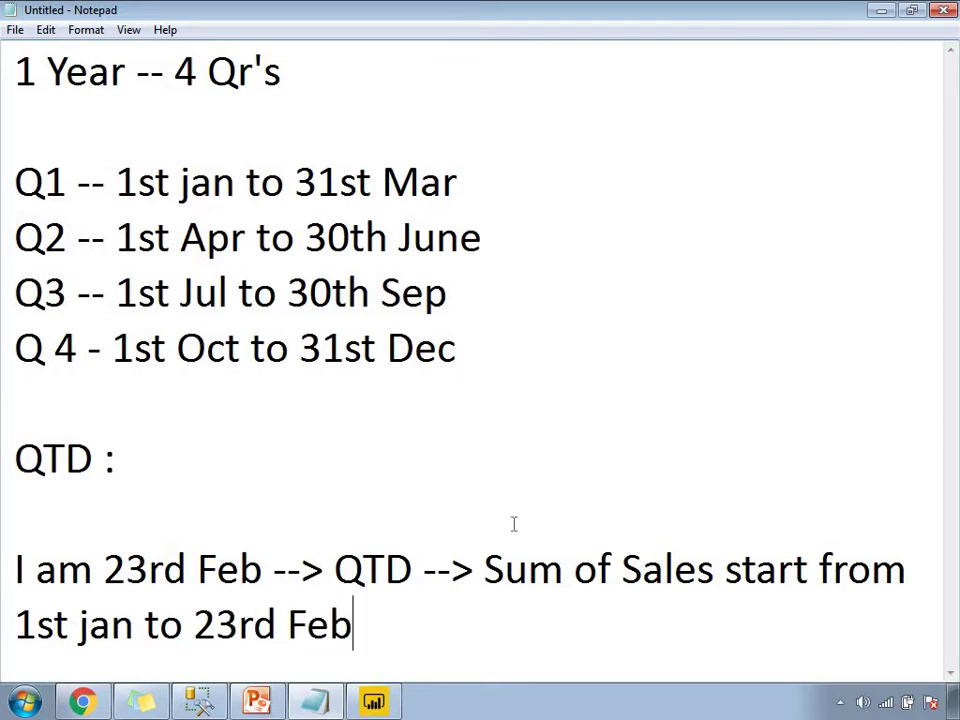
{"action": "left_click_drag", "start_coordinate": [413, 566], "coordinate": [97, 570]}
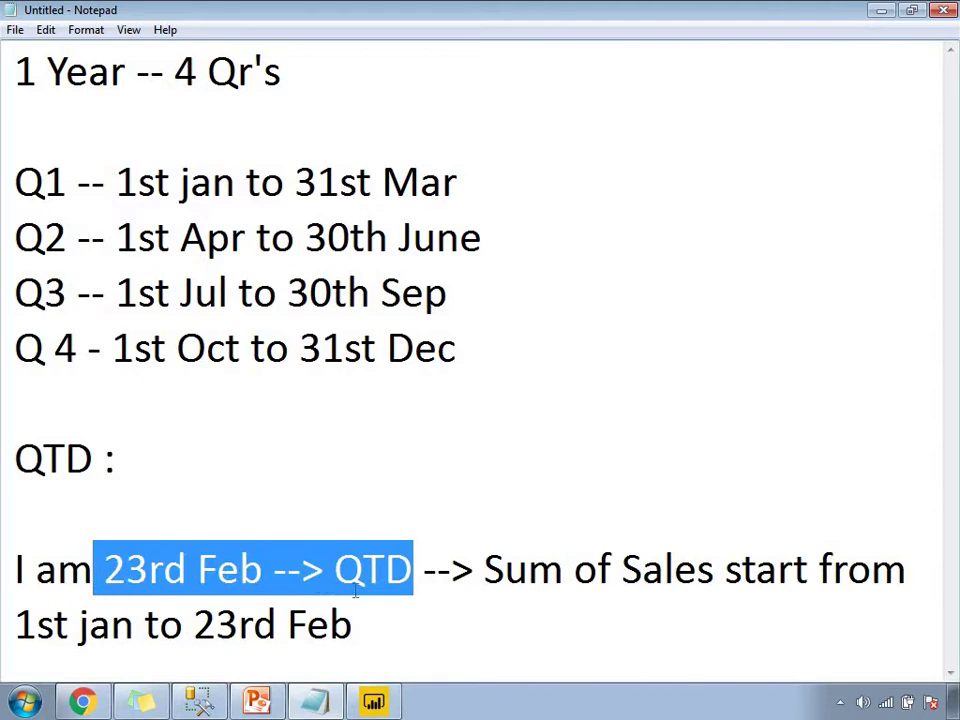
Begin a second example below the 23rd Feb one with "30th Mar --> QTD".
{"action": "left_click", "coordinate": [392, 631]}
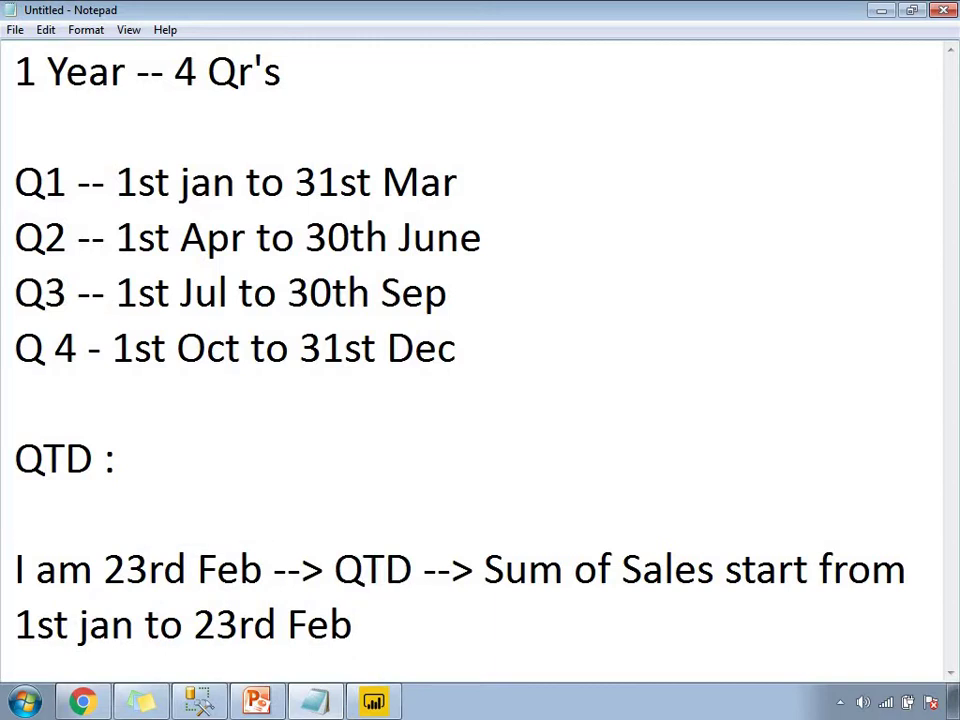
{"action": "key", "text": "Return"}
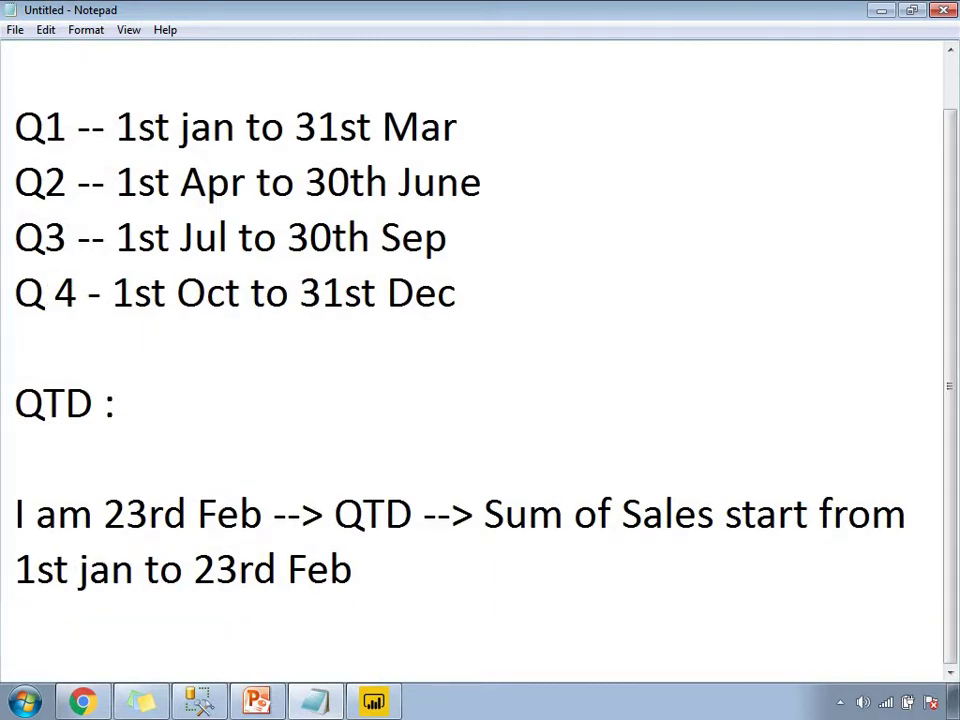
{"action": "key", "text": "Return"}
{"action": "type", "text": "30"}
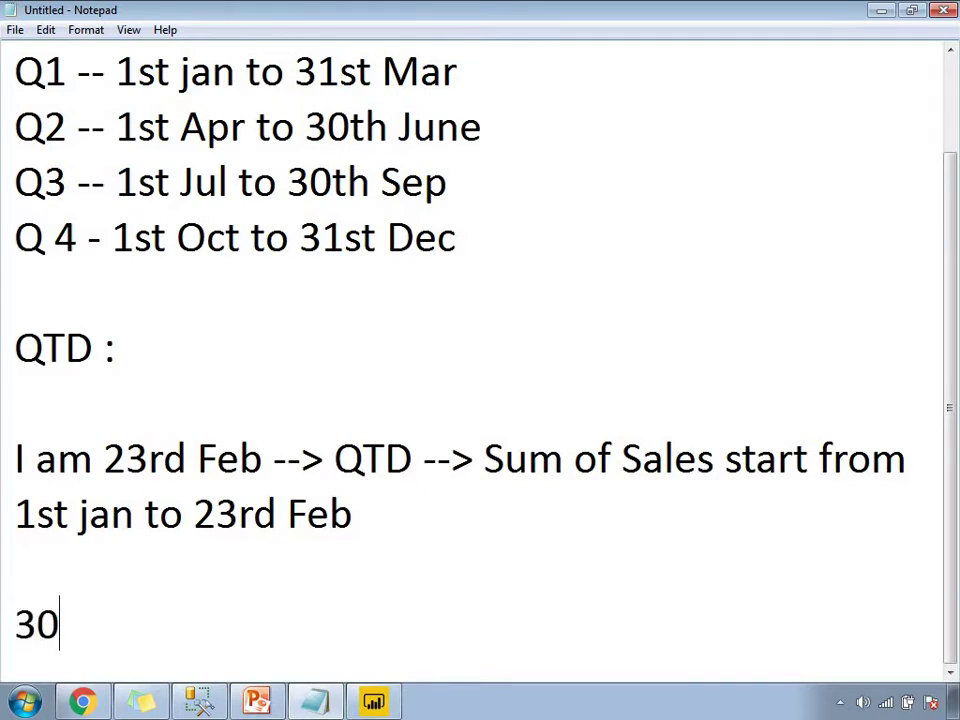
{"action": "type", "text": "th Mar -->"}
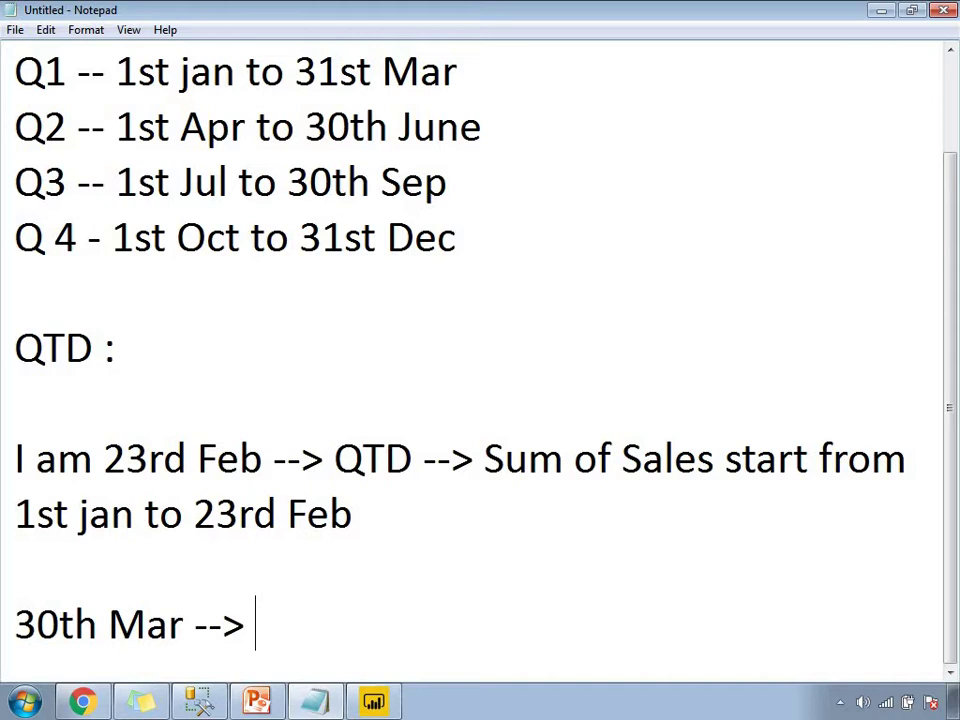
{"action": "type", "text": " QTD "}
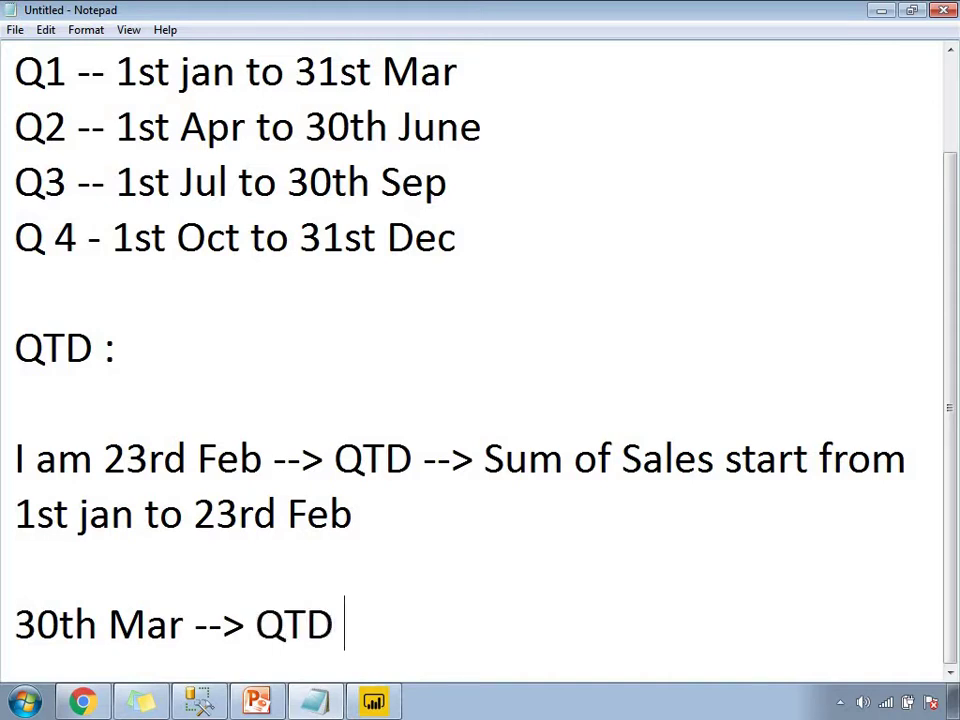
Complete the 30th Mar example with "--> Sum of sales starting from 1st Jan to 30th Mar".
{"action": "type", "text": "--> Su of"}
{"action": "key", "text": "BackSpace"}
{"action": "key", "text": "BackSpace"}
{"action": "key", "text": "BackSpace"}
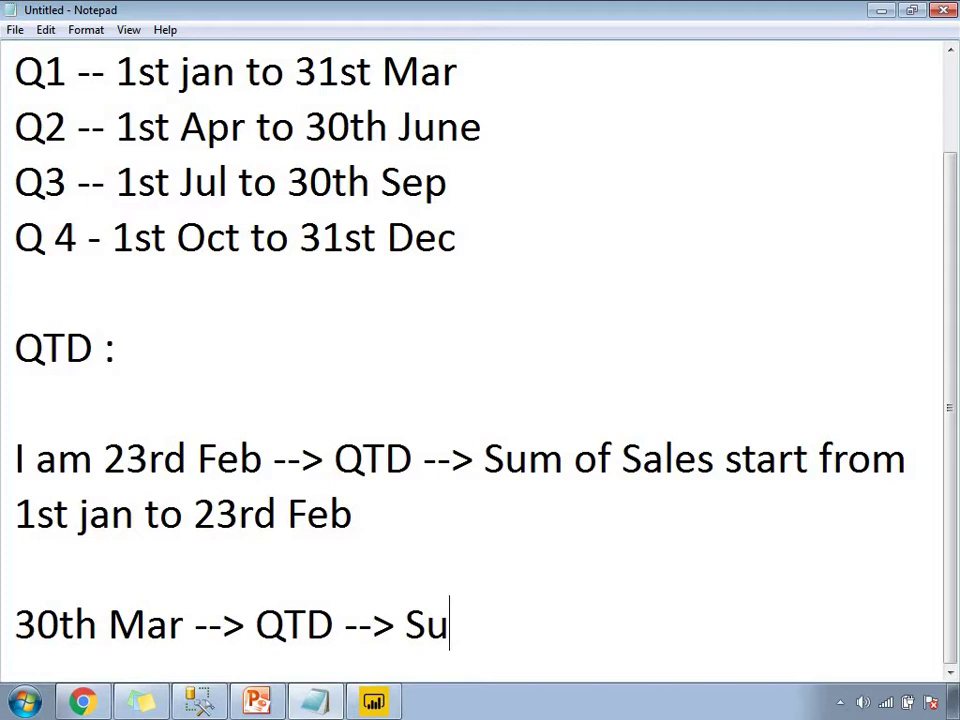
{"action": "type", "text": "m of sale"}
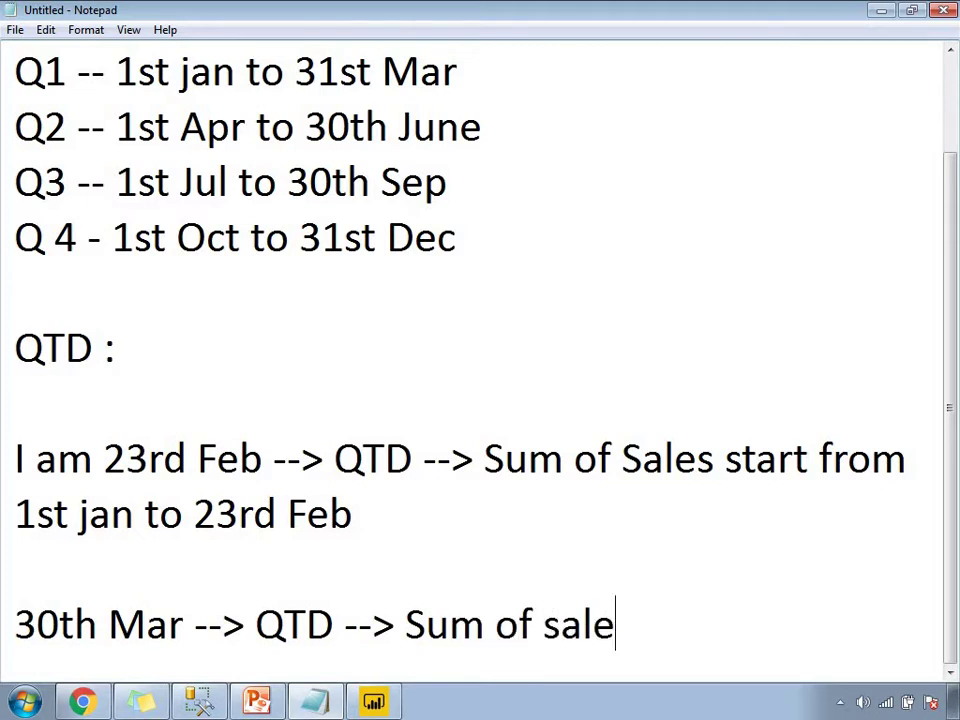
{"action": "type", "text": "s starti"}
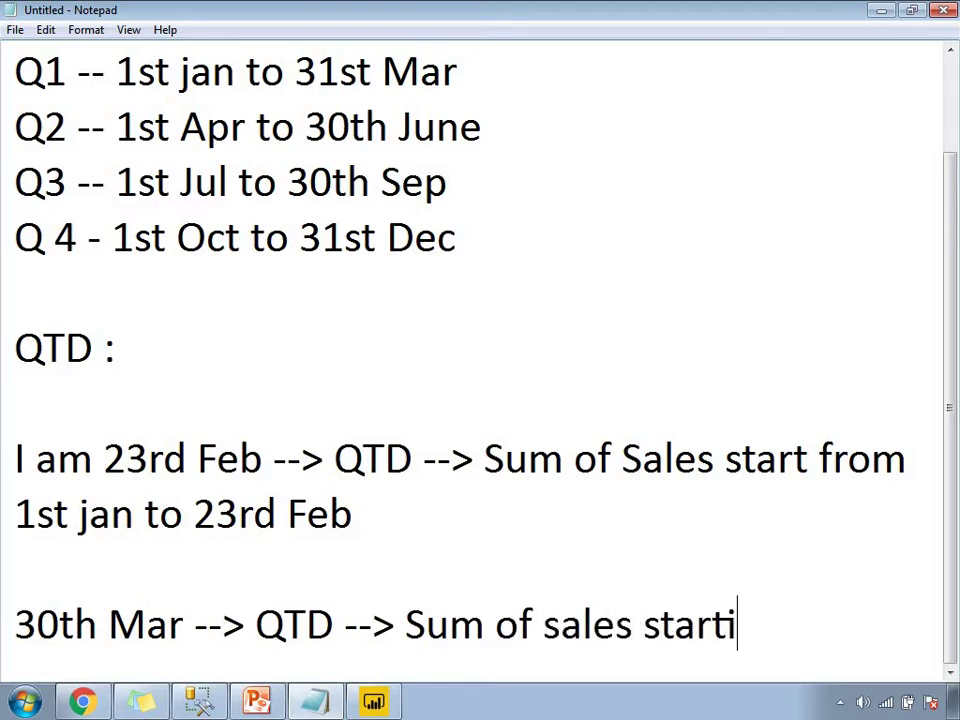
{"action": "type", "text": "ng from "}
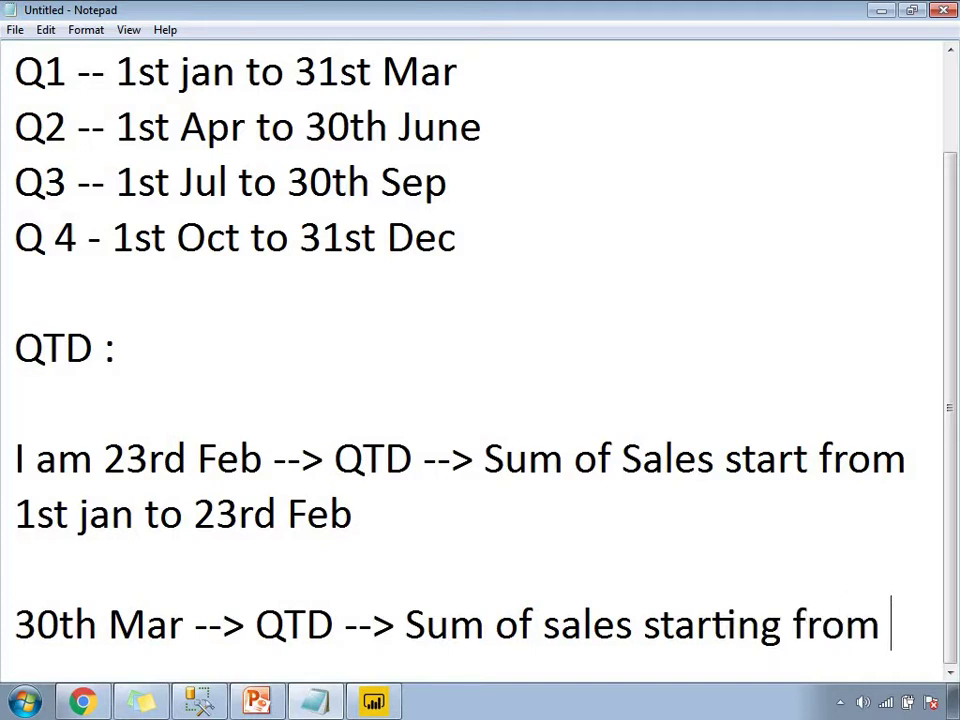
{"action": "type", "text": "1st Jan to "}
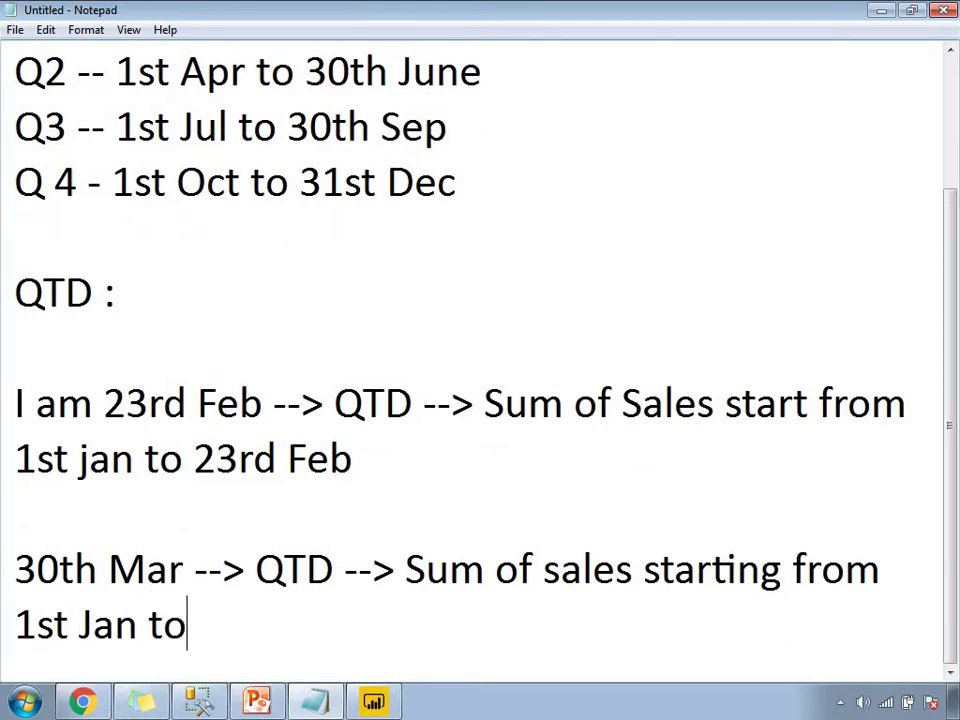
{"action": "type", "text": "30th "}
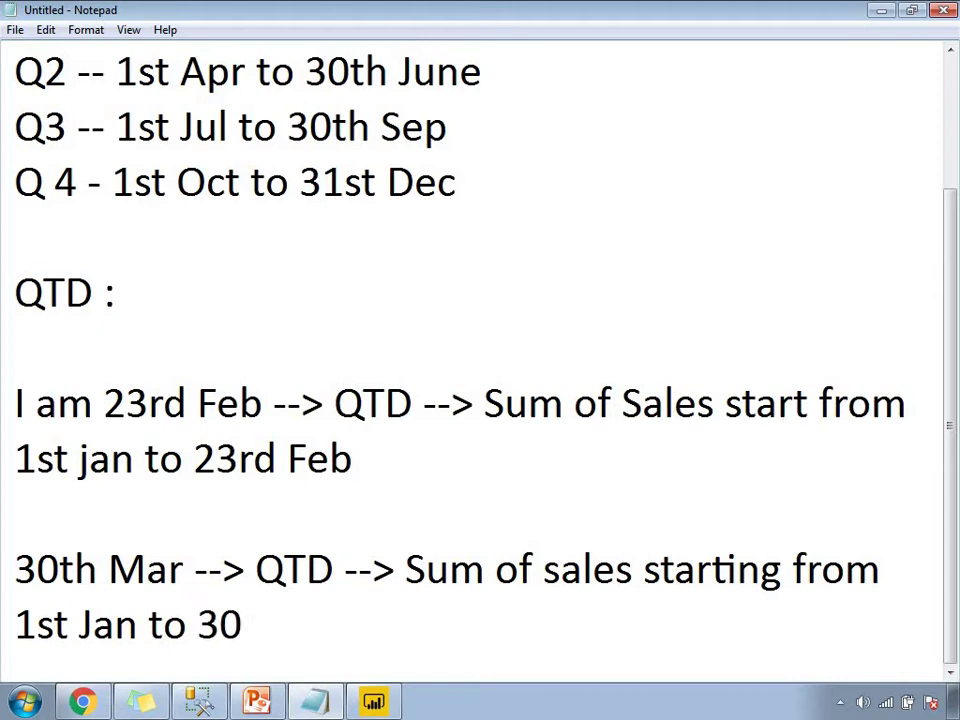
{"action": "type", "text": "Mar"}
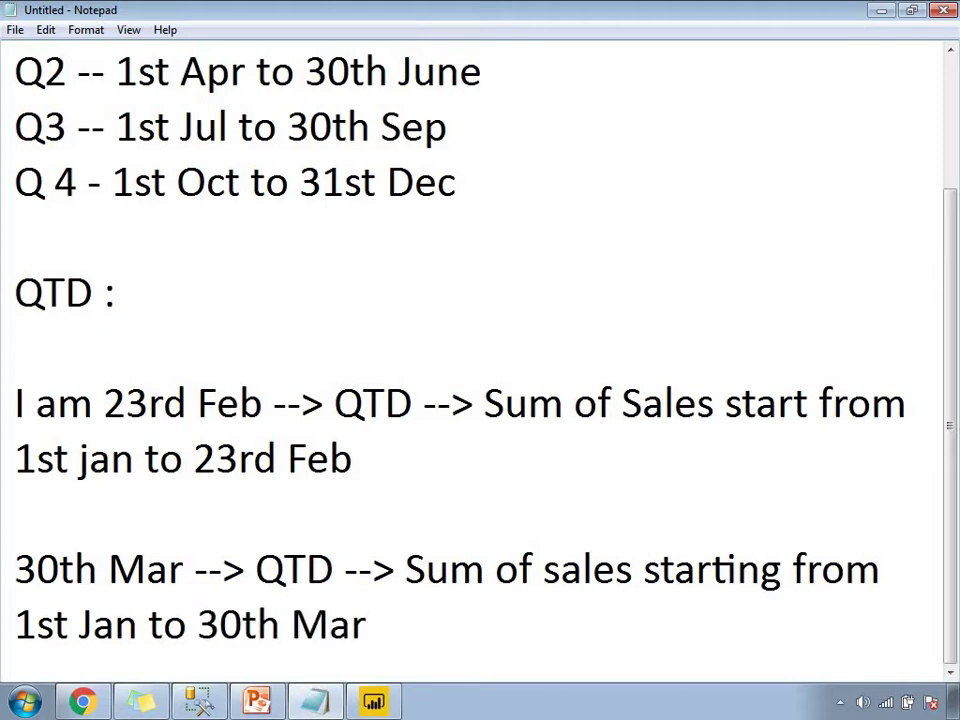
Add a third example below: "Apr 30th --> QTD --> Sum of sales starting from 1st Apr to 30th Apr".
{"action": "key", "text": "Return"}
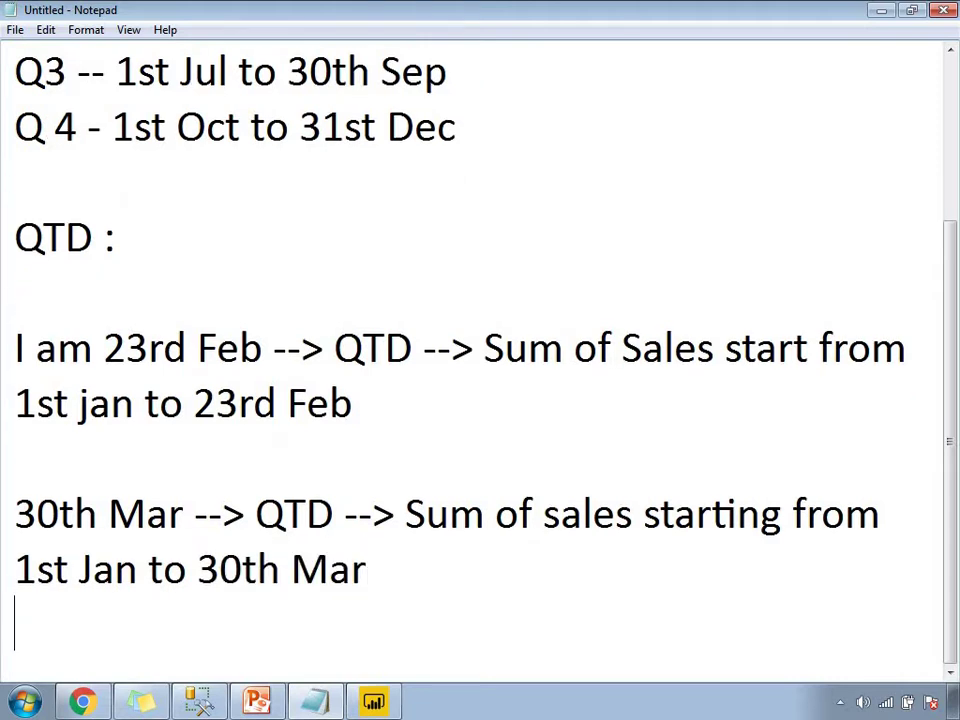
{"action": "key", "text": "Return"}
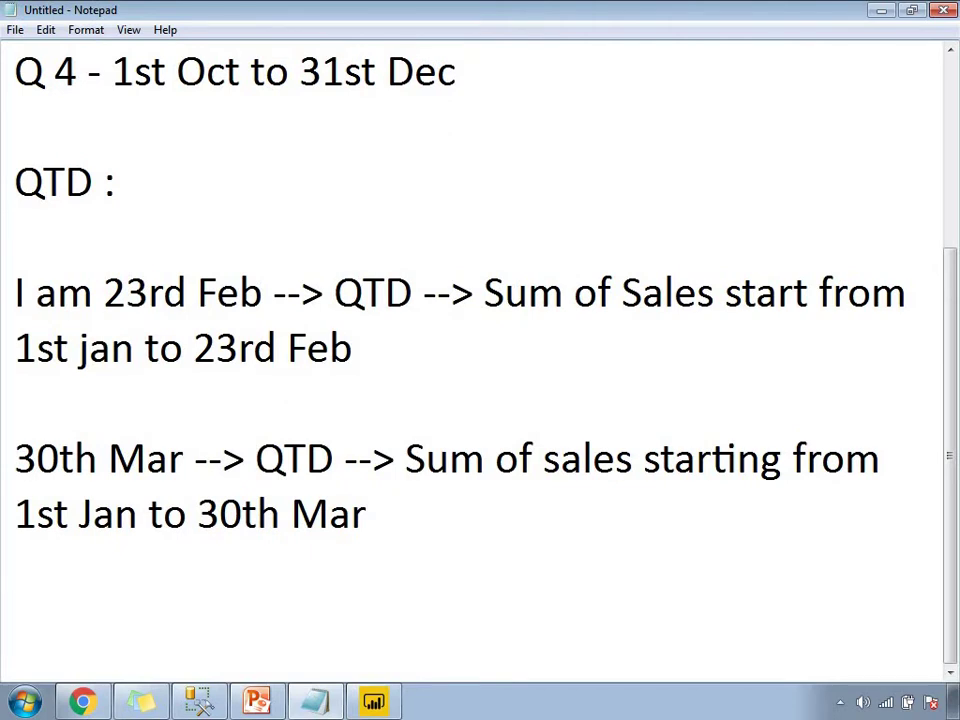
{"action": "type", "text": "Ap"}
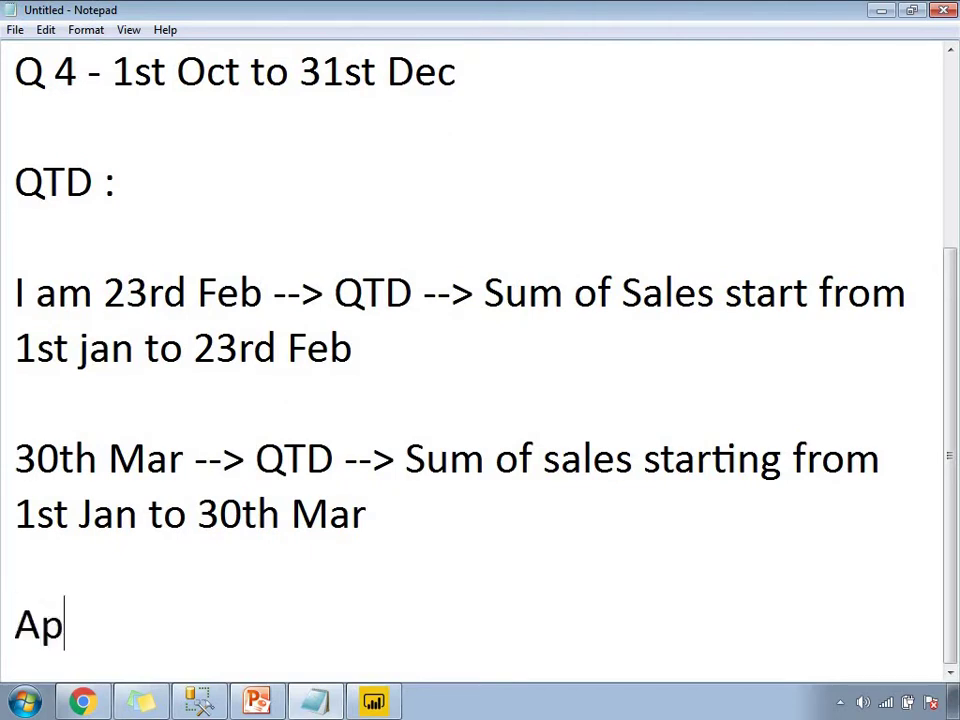
{"action": "type", "text": "r 30"}
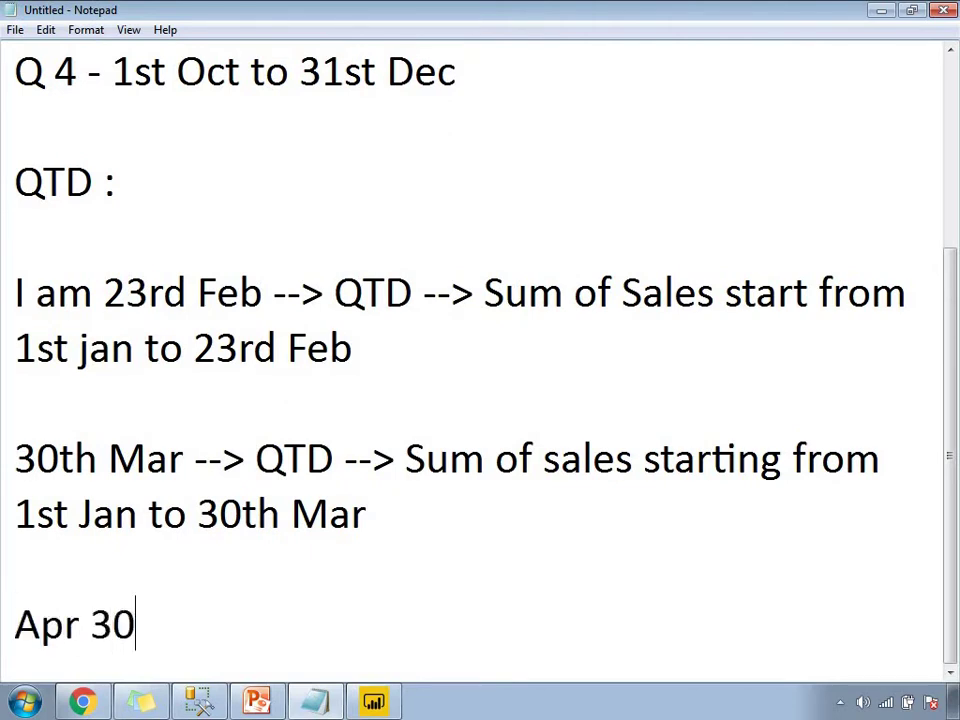
{"action": "type", "text": "th --"}
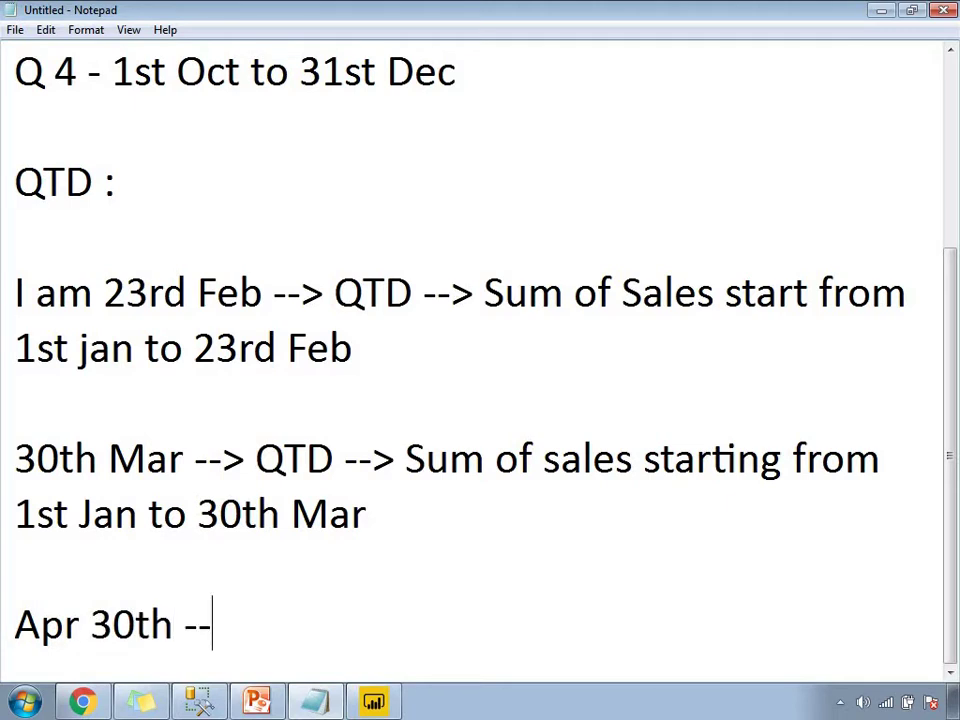
{"action": "type", "text": "> QTD"}
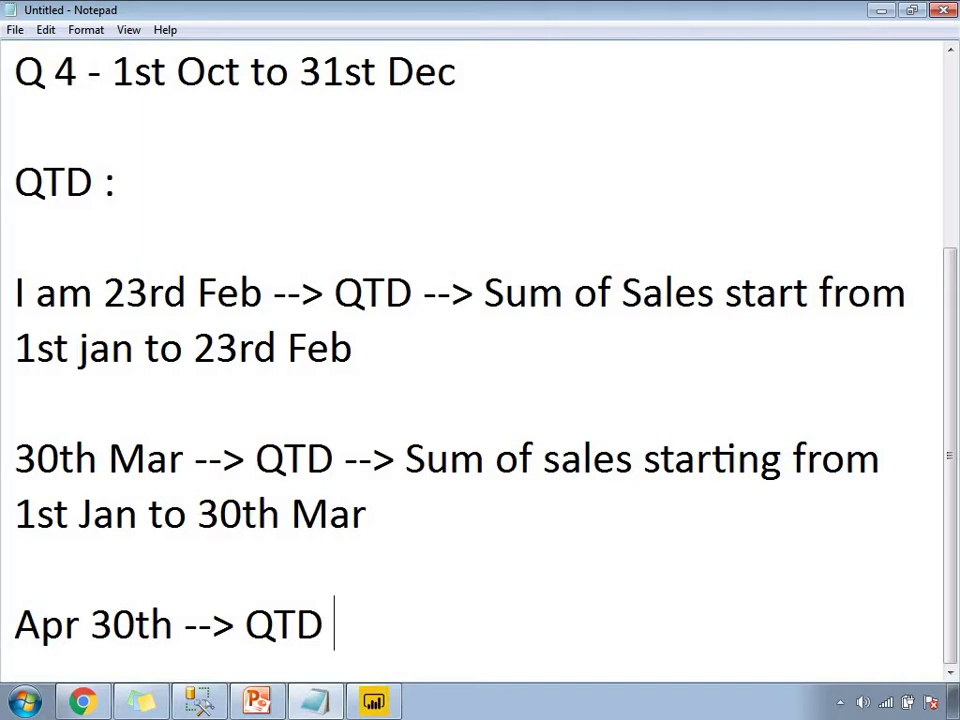
{"action": "type", "text": "--> Sum of s"}
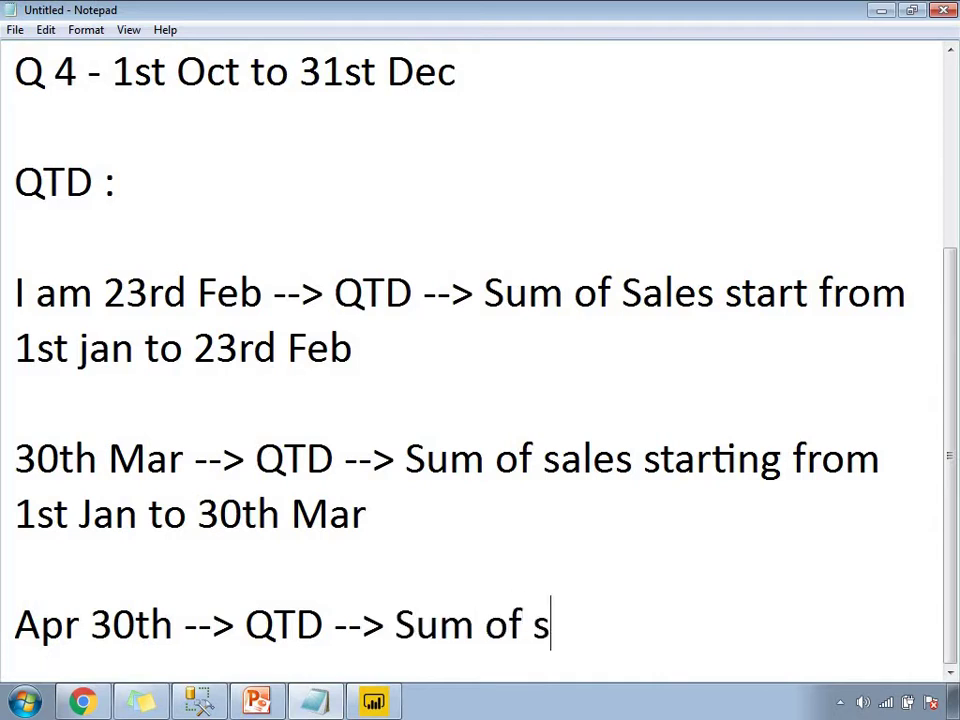
{"action": "type", "text": "ales start"}
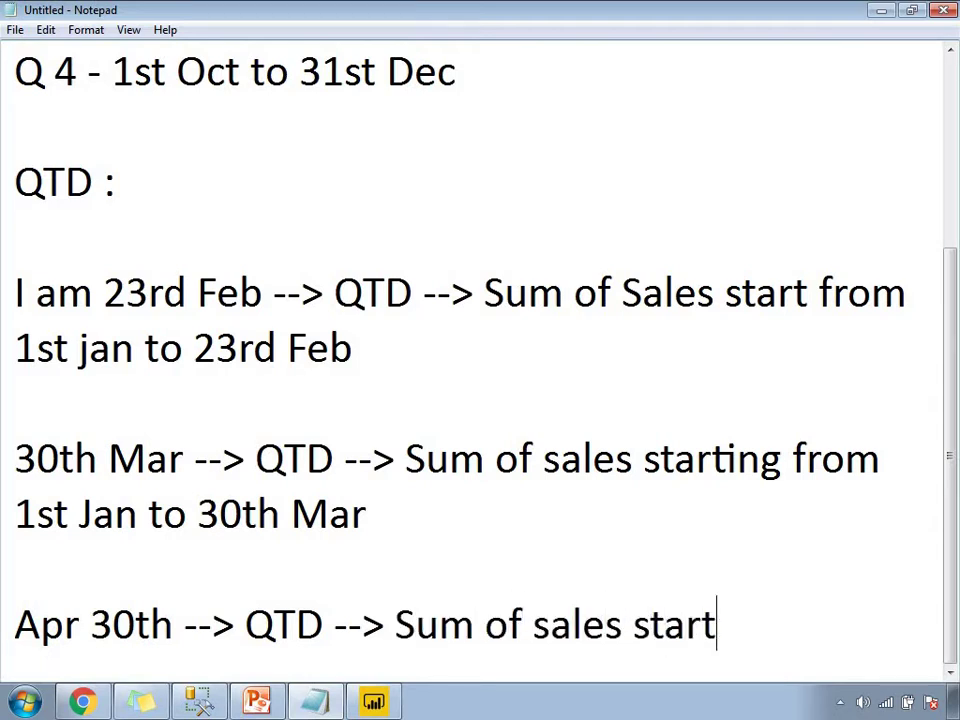
{"action": "type", "text": "ing from 1st Apr "}
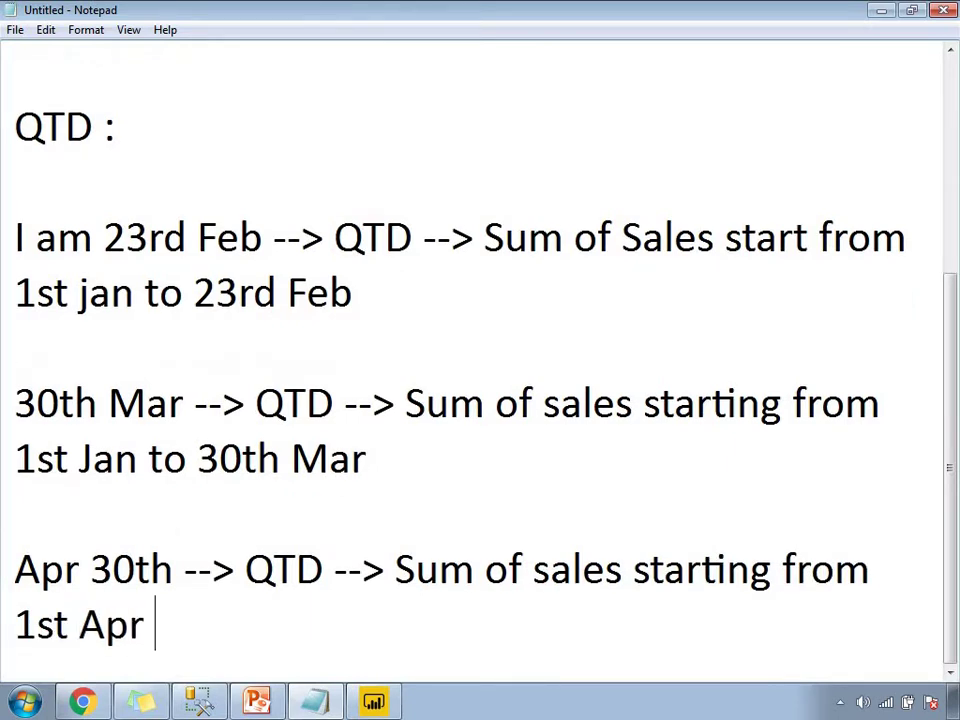
{"action": "type", "text": "to 30"}
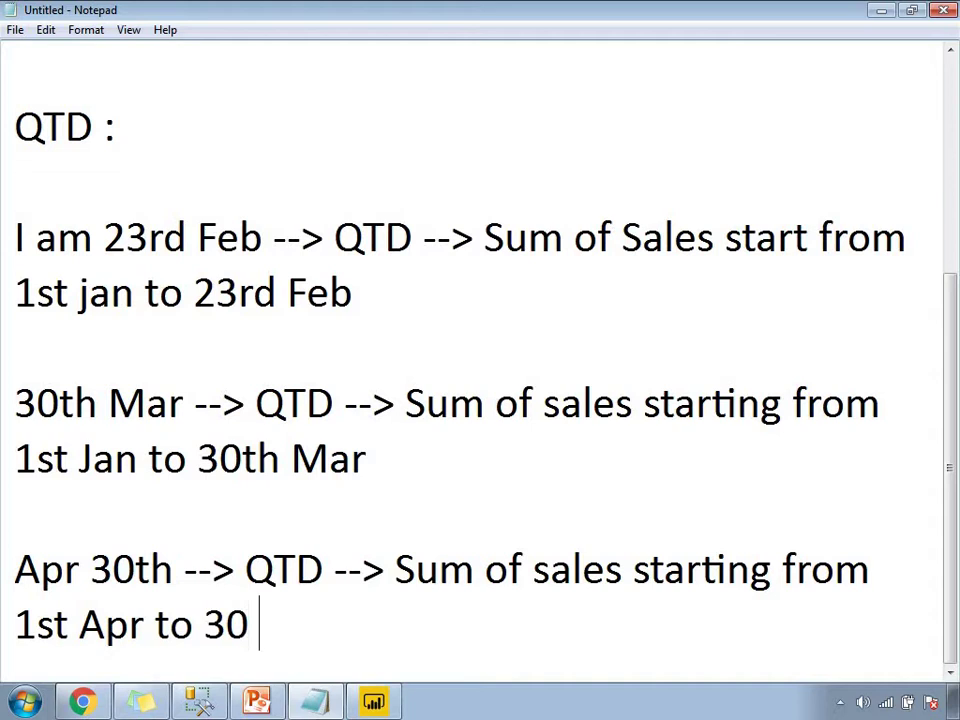
{"action": "type", "text": "th Apr"}
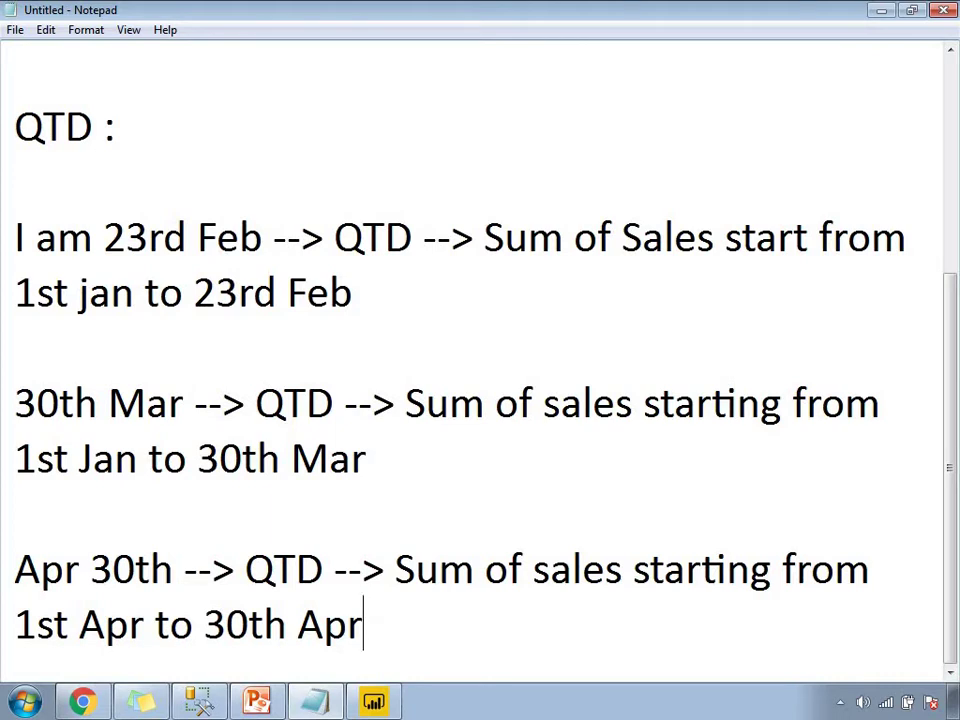
Add a fourth example below: "May 30th --> QTD --> Sum of Sales starting from 1st Apr to 30th May".
{"action": "key", "text": "Return"}
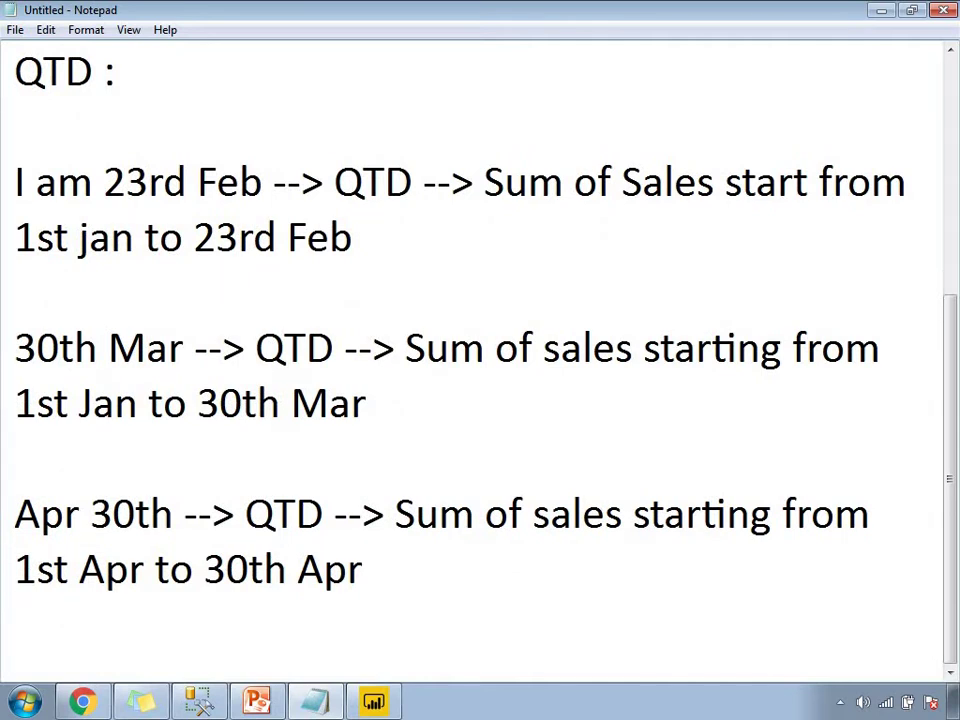
{"action": "key", "text": "Return"}
{"action": "type", "text": "May "}
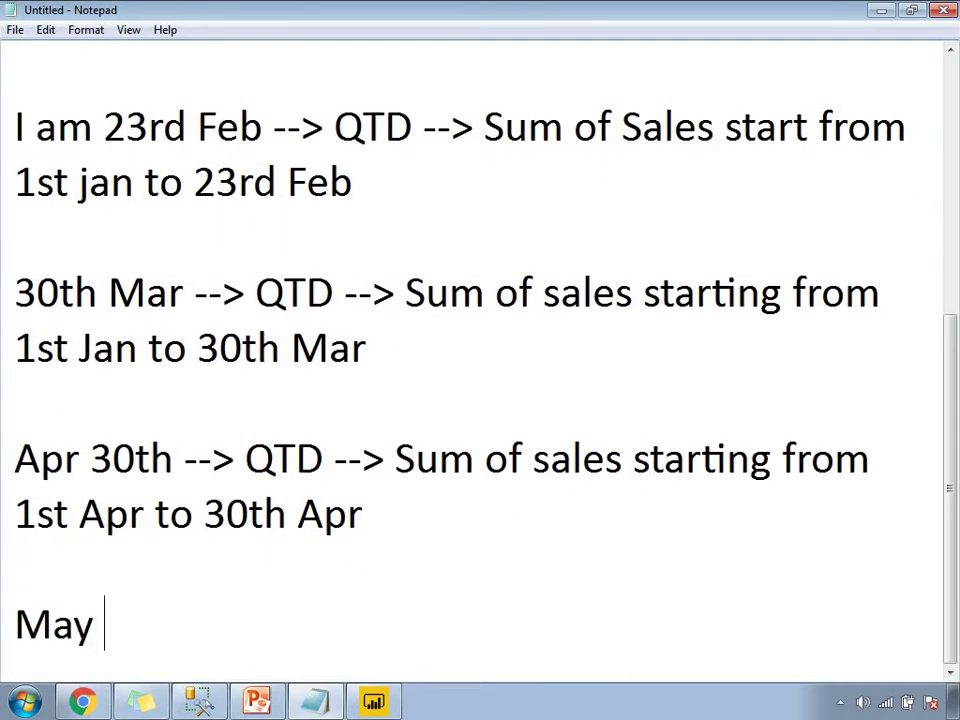
{"action": "type", "text": "30th -"}
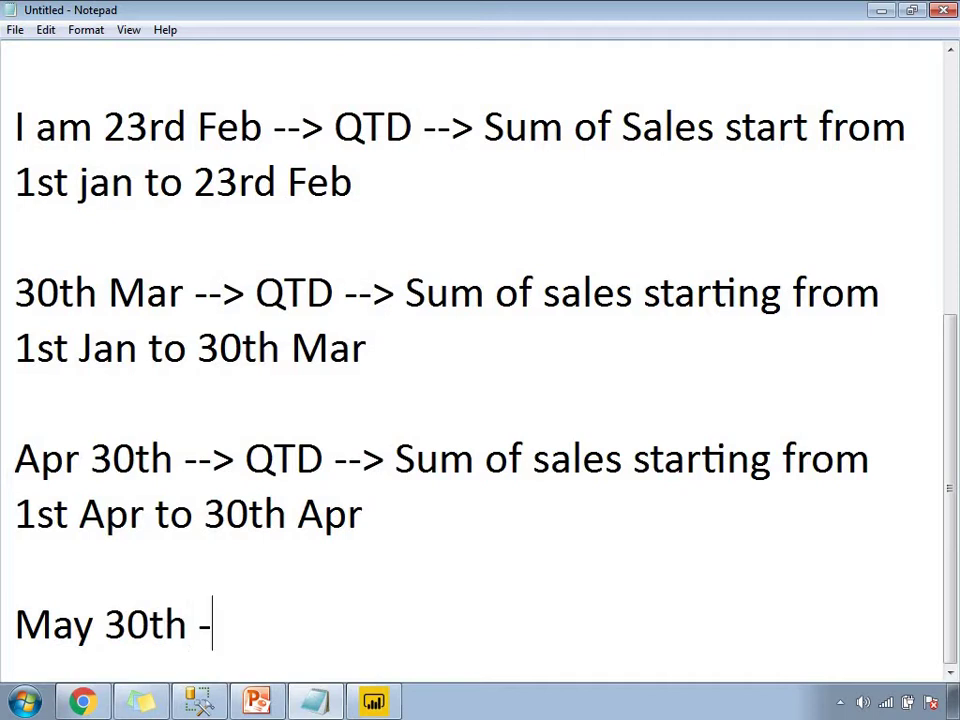
{"action": "type", "text": "-> QT"}
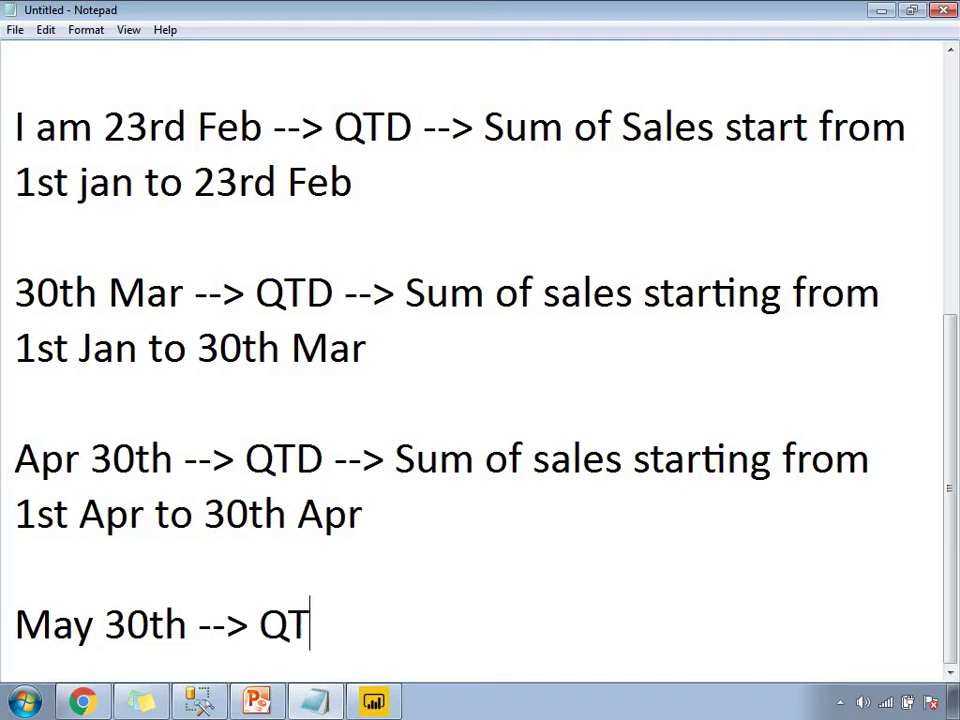
{"action": "type", "text": "D --> "}
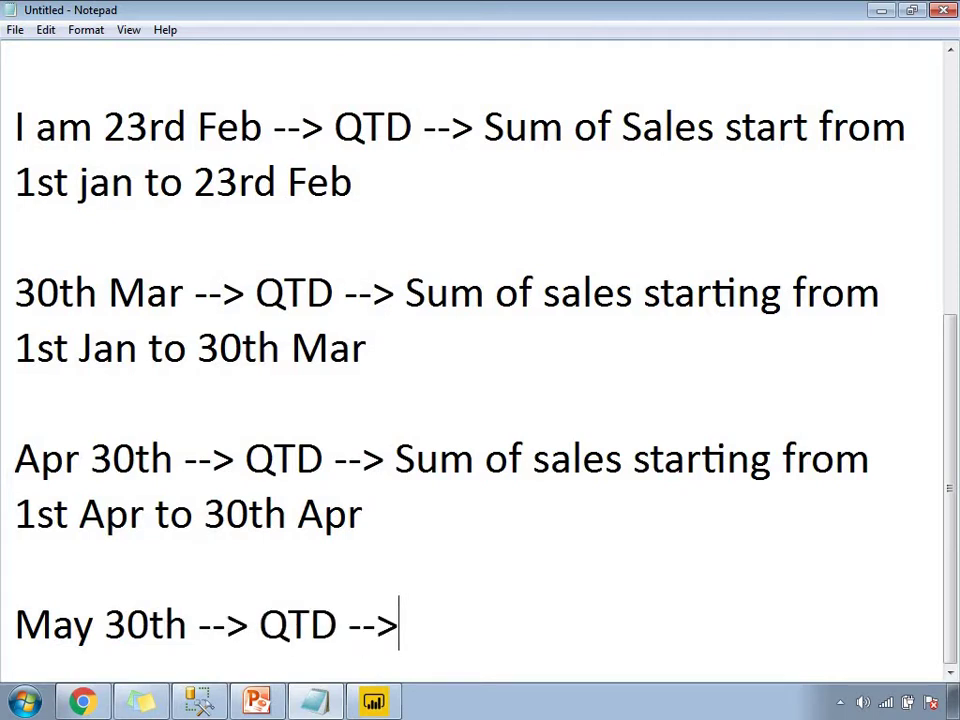
{"action": "type", "text": "Sum of "}
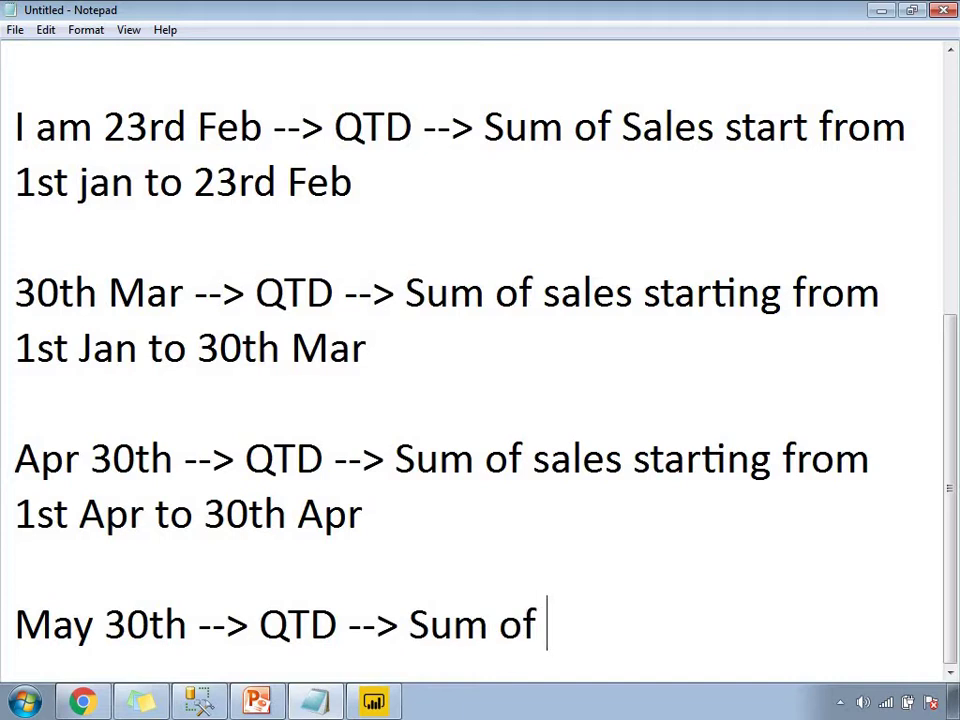
{"action": "type", "text": "Sales "}
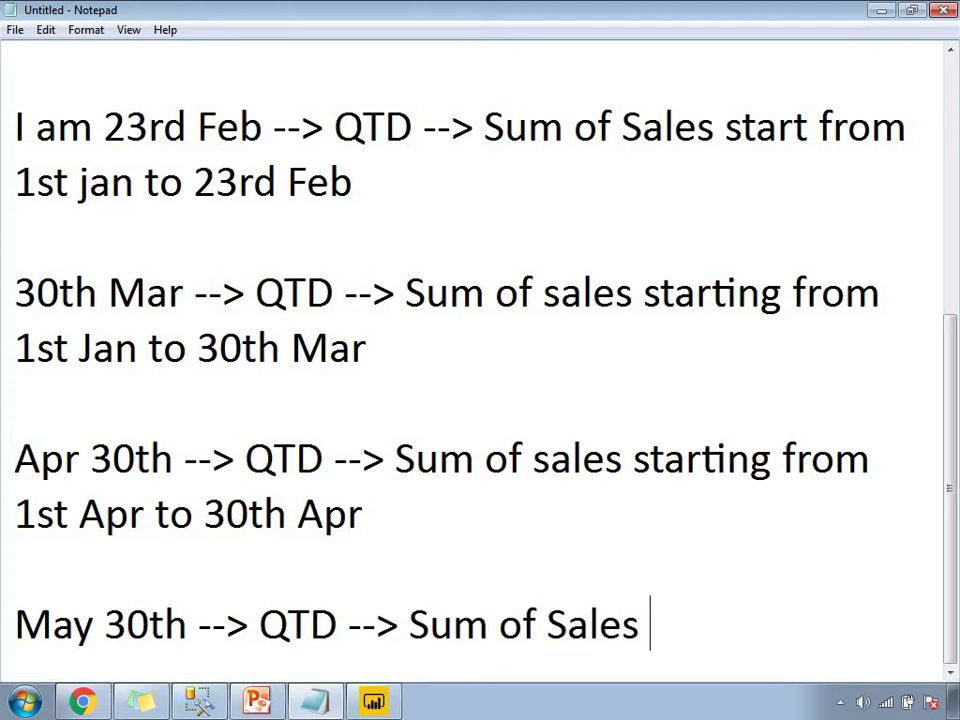
{"action": "type", "text": "starti"}
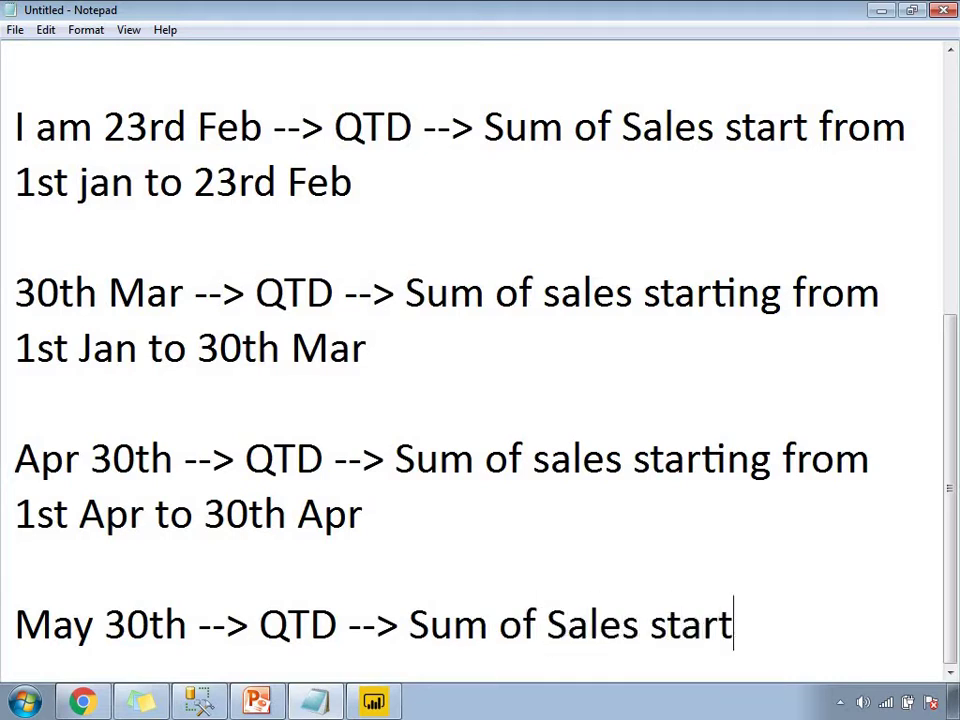
{"action": "type", "text": "ng"}
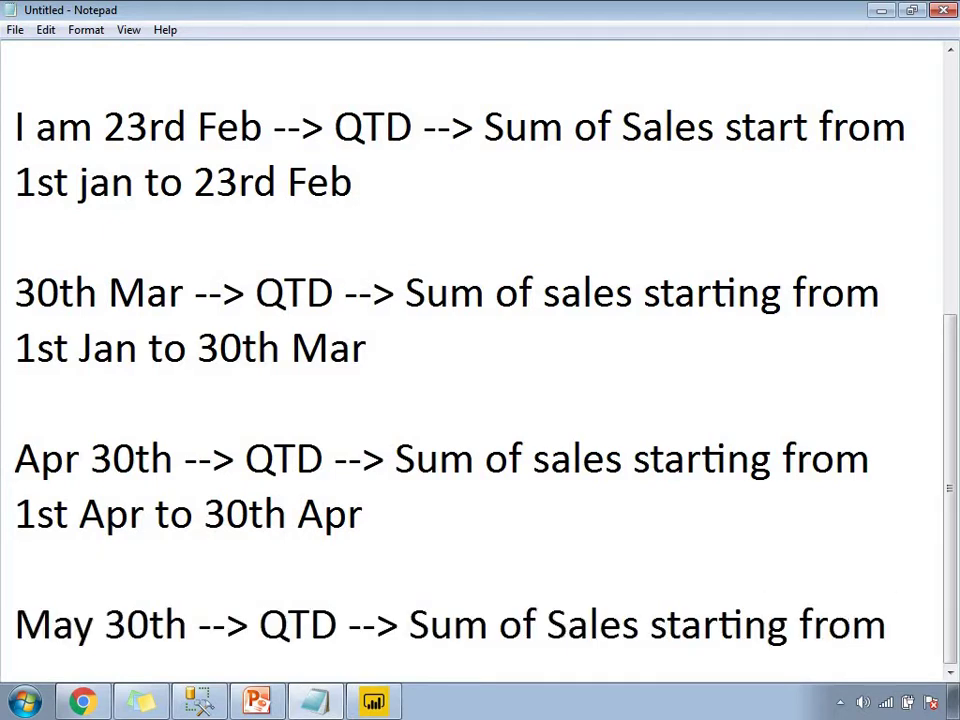
{"action": "type", "text": "1st Apr t"}
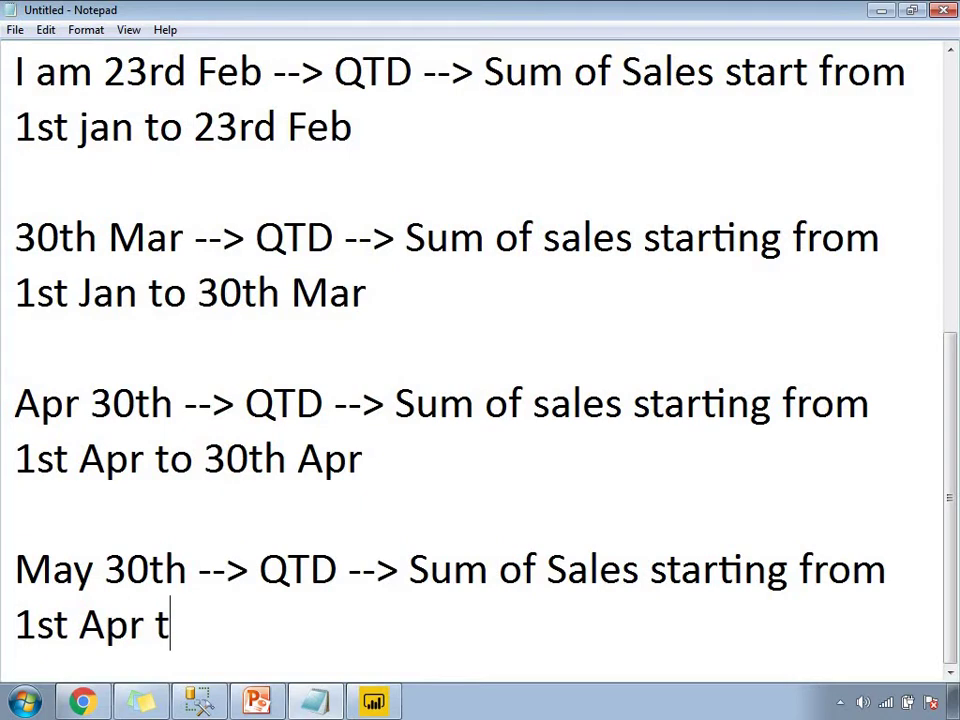
{"action": "type", "text": "o 30th May"}
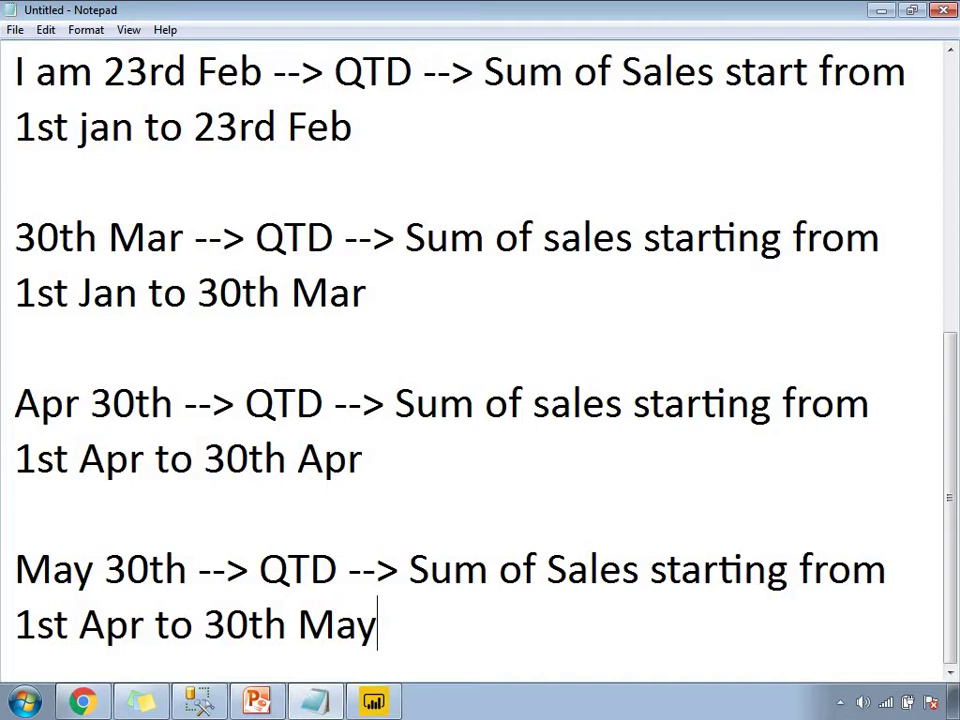
Switch to SQL Server Management Studio to show the queries on the Sales and DimDate tables.
{"action": "left_click", "coordinate": [205, 703]}
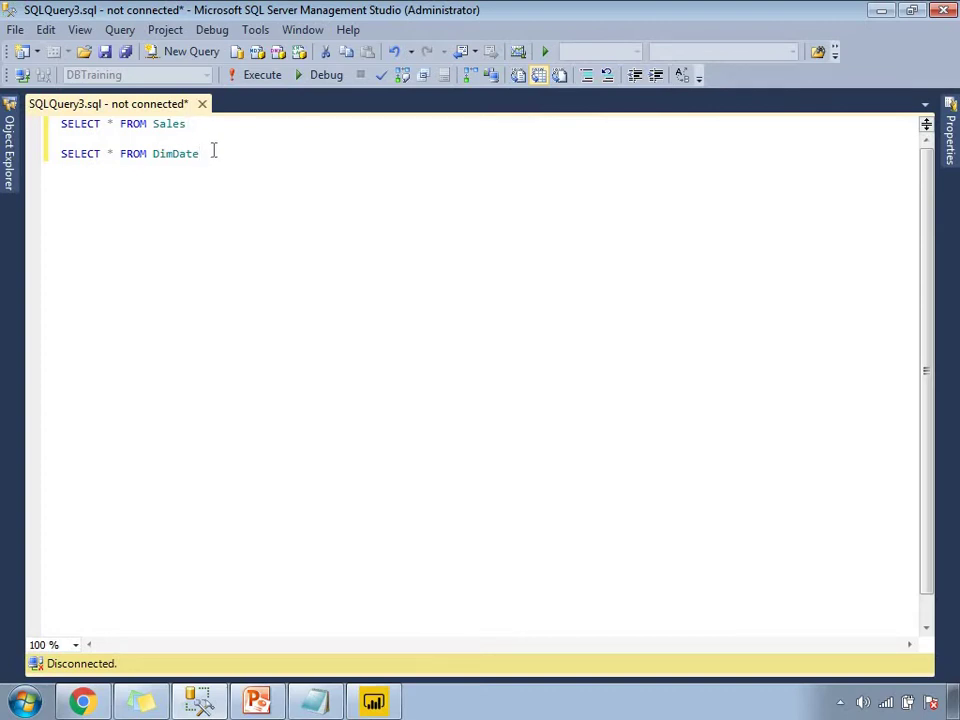
Connect to the .\sql2012 server with Windows Authentication and try to run the SELECT query on Sales.
{"action": "left_click_drag", "start_coordinate": [190, 127], "coordinate": [60, 124]}
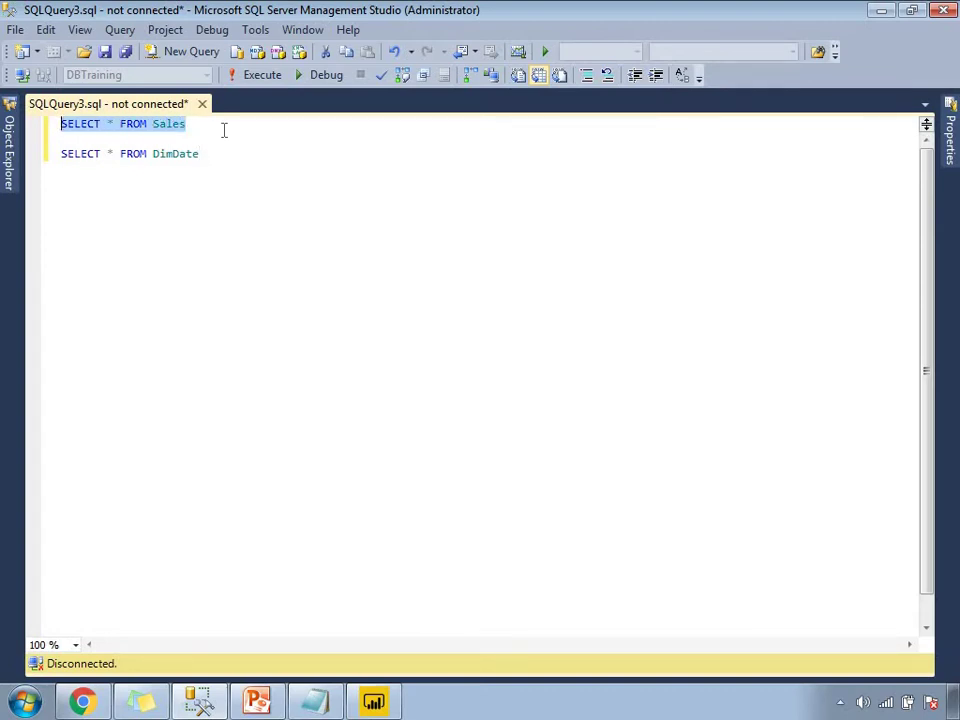
{"action": "left_click", "coordinate": [258, 75]}
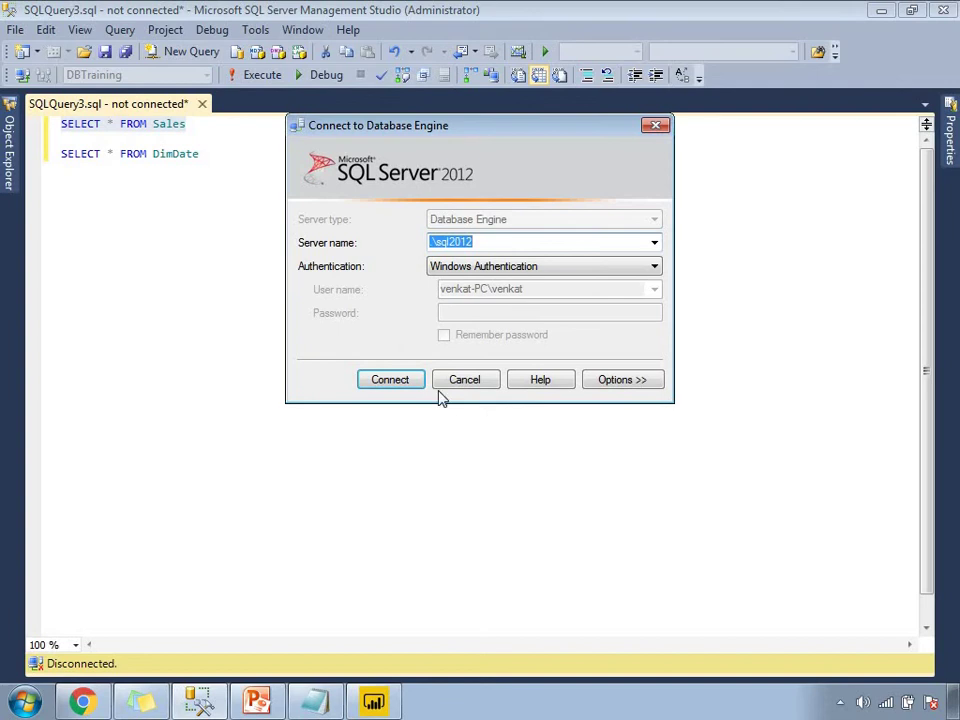
{"action": "left_click", "coordinate": [464, 380]}
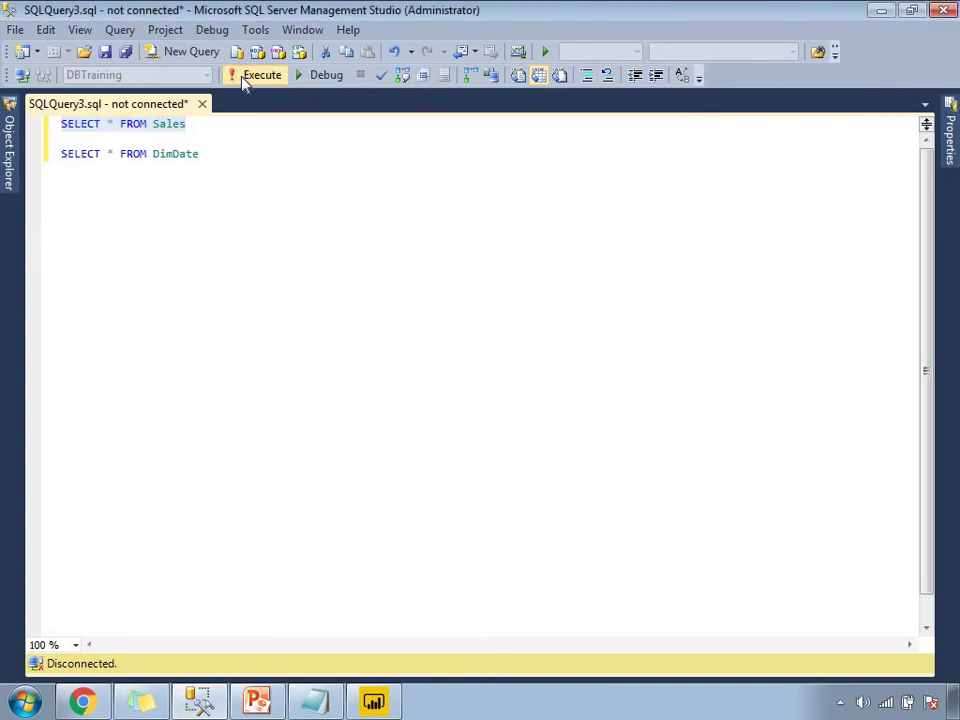
{"action": "left_click", "coordinate": [258, 75]}
{"action": "left_click", "coordinate": [376, 386]}
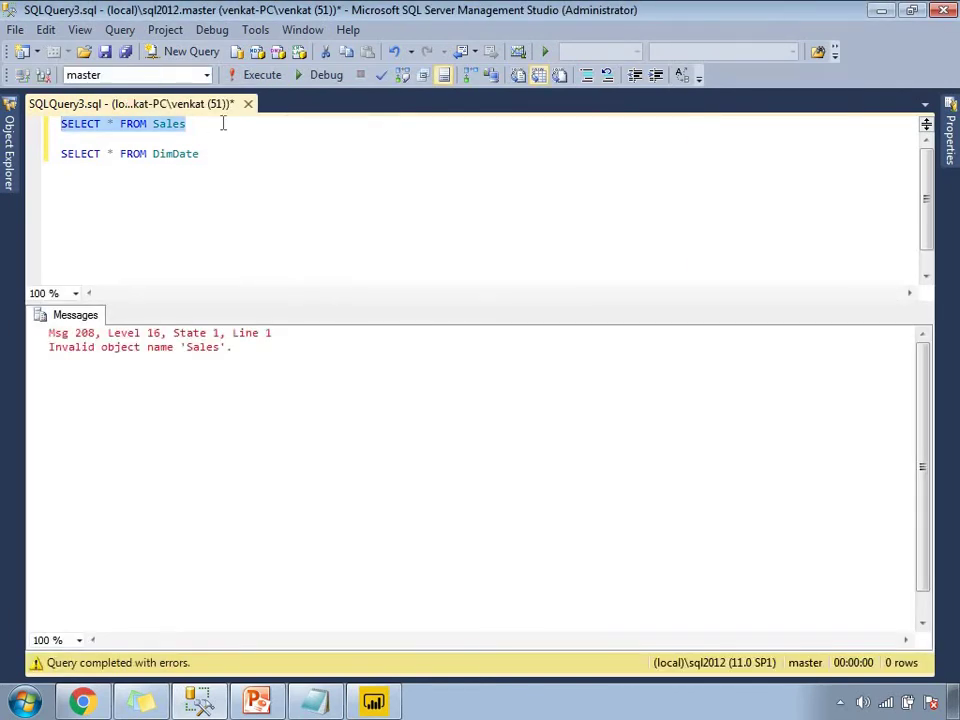
Set the query's database to DBTraining and run the selected SELECT * FROM Sales statement.
{"action": "left_click", "coordinate": [206, 75]}
{"action": "left_click", "coordinate": [141, 92]}
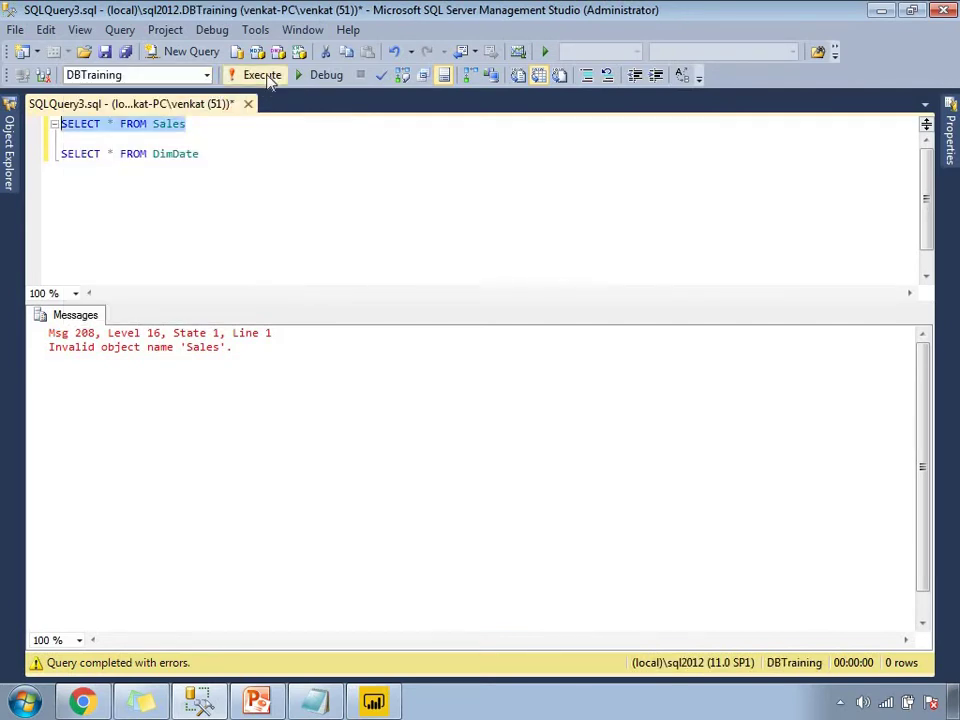
{"action": "left_click", "coordinate": [252, 75]}
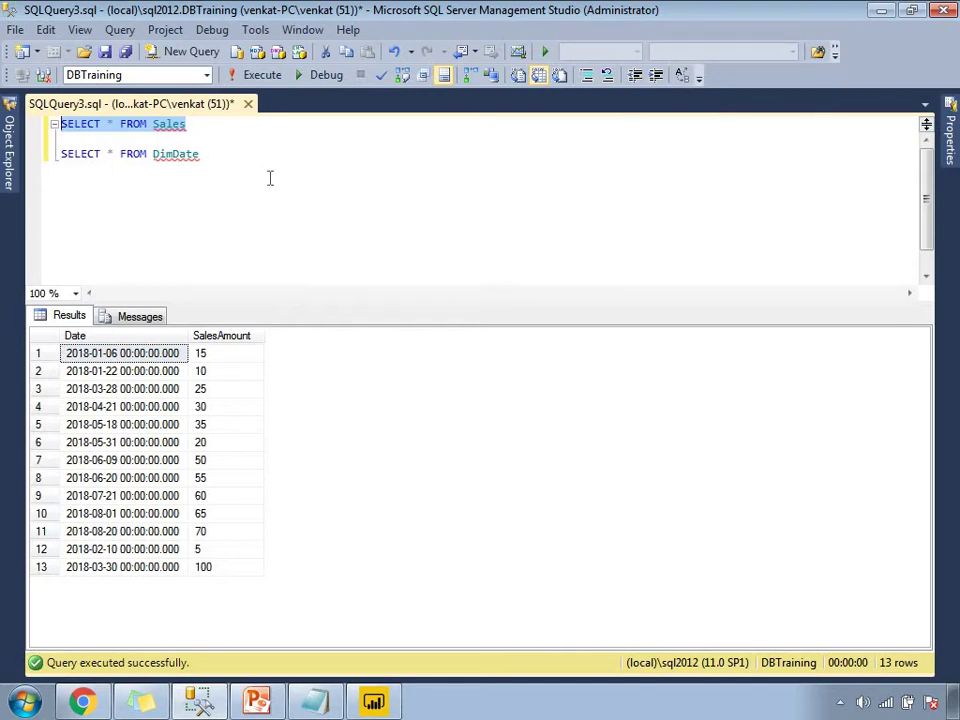
Run only the SELECT * FROM DimDate statement and highlight the Date column in its results.
{"action": "left_click_drag", "start_coordinate": [215, 155], "coordinate": [63, 155]}
{"action": "left_click", "coordinate": [262, 75]}
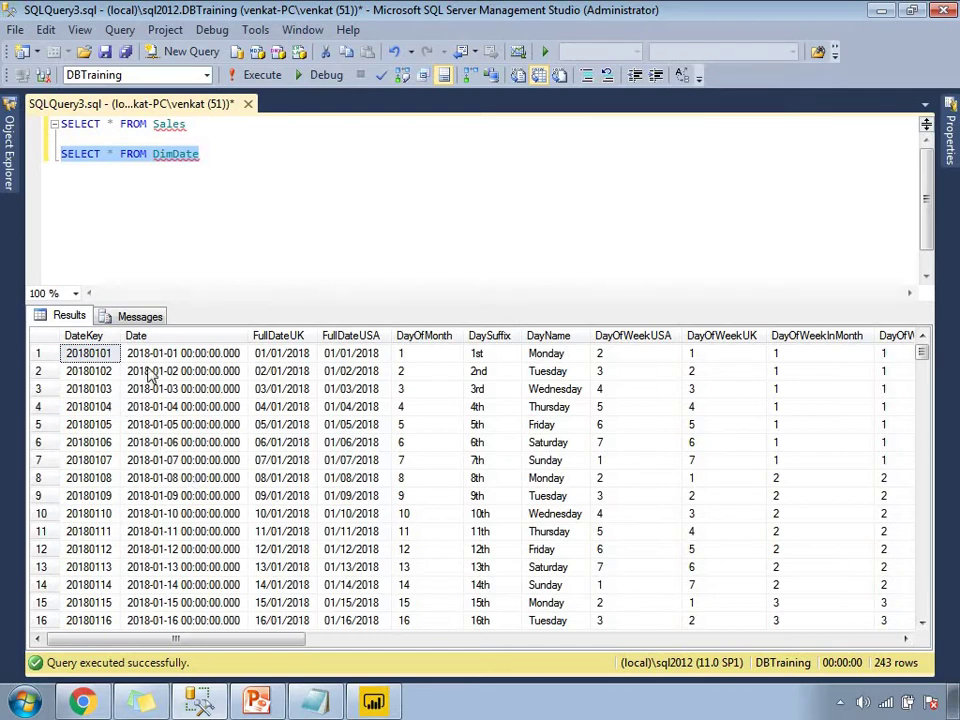
{"action": "left_click", "coordinate": [137, 336]}
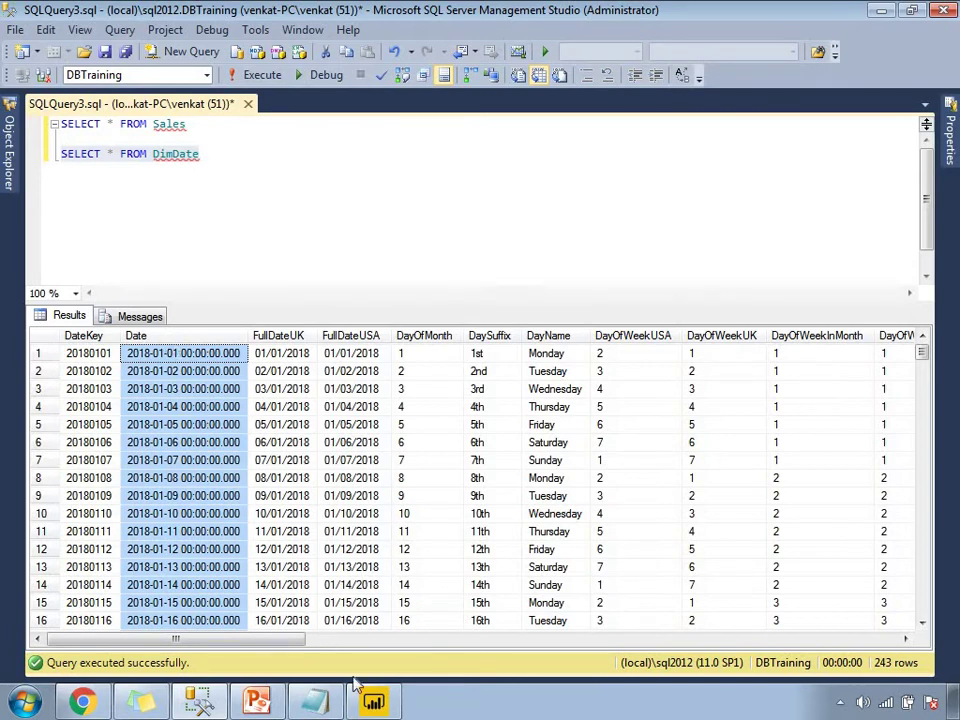
Switch to Power BI Desktop and connect to the SQL Server database dbtraining on server .\sql2012 in Import mode.
{"action": "left_click", "coordinate": [373, 705]}
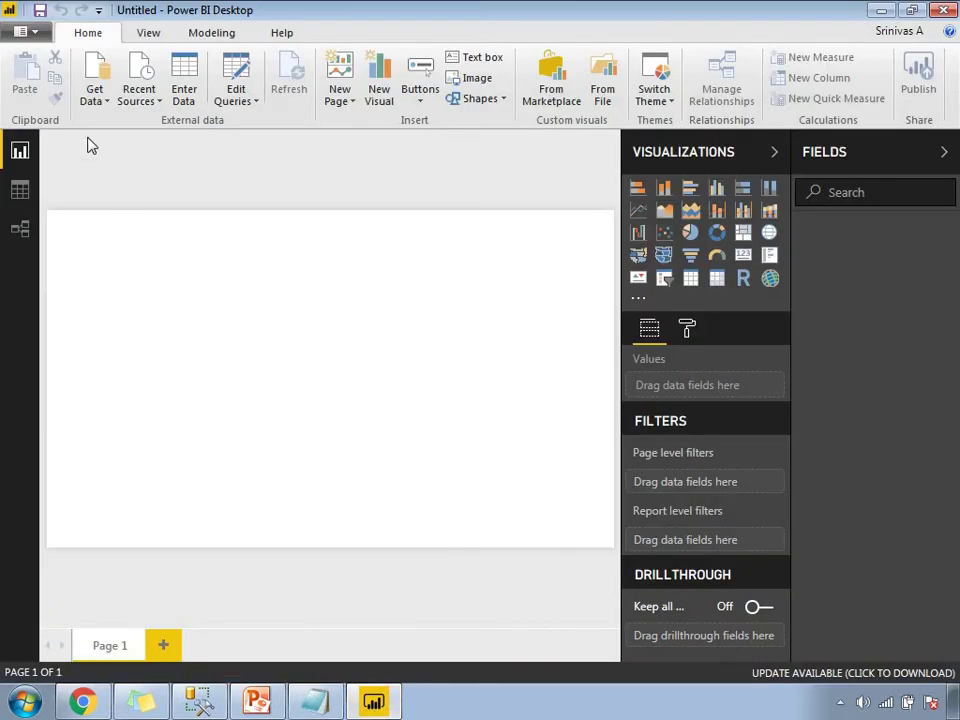
{"action": "left_click", "coordinate": [104, 103]}
{"action": "left_click", "coordinate": [146, 226]}
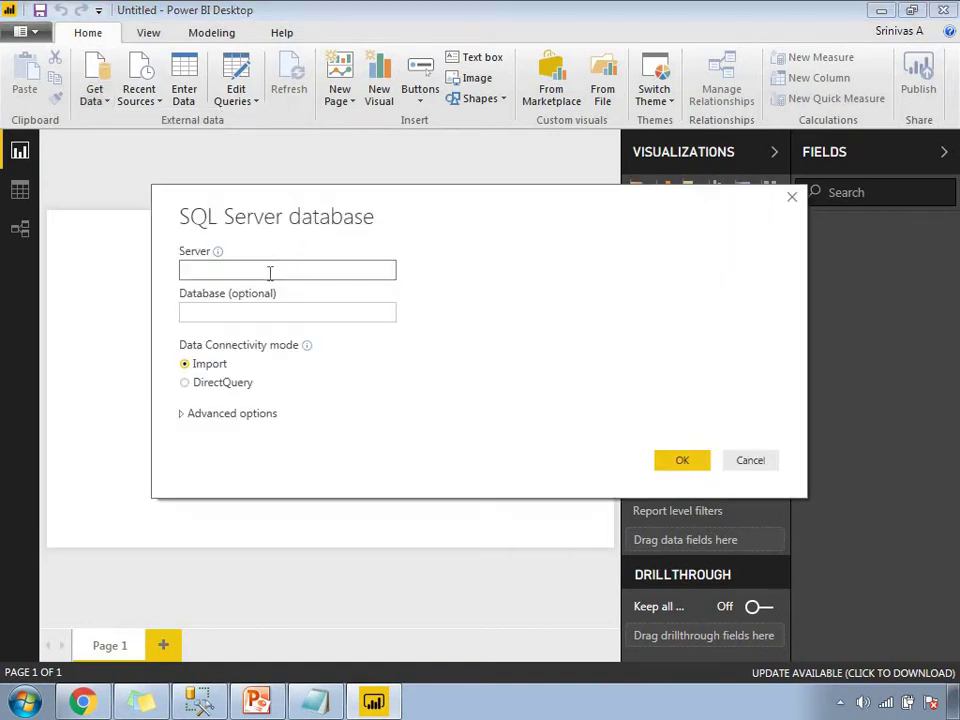
{"action": "type", "text": "sql2012"}
{"action": "left_click", "coordinate": [287, 310]}
{"action": "type", "text": "dbtraining"}
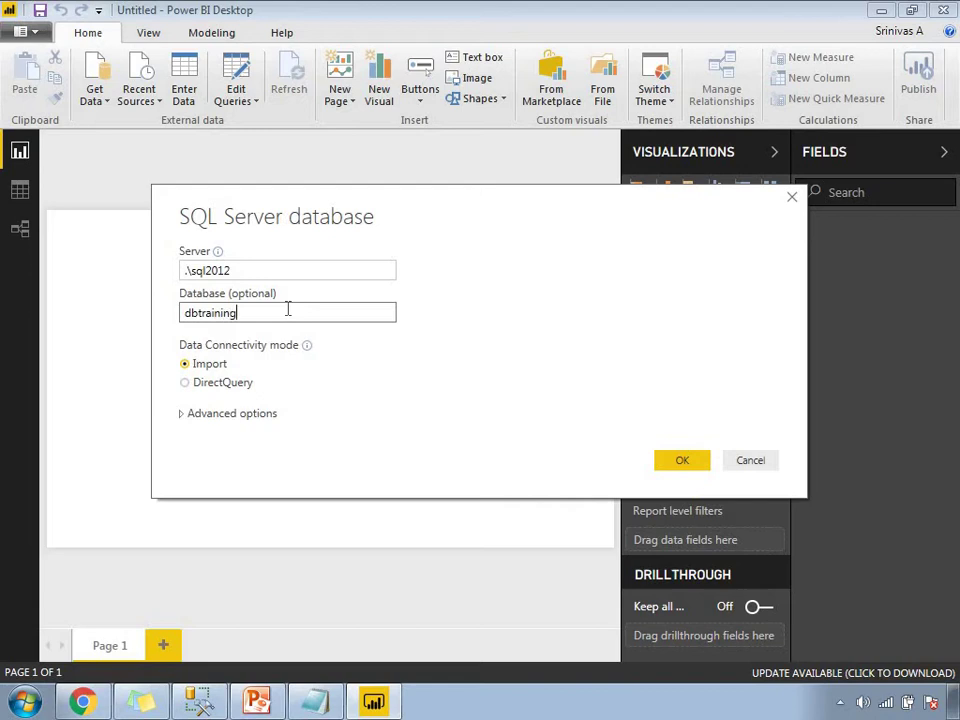
{"action": "left_click", "coordinate": [674, 470]}
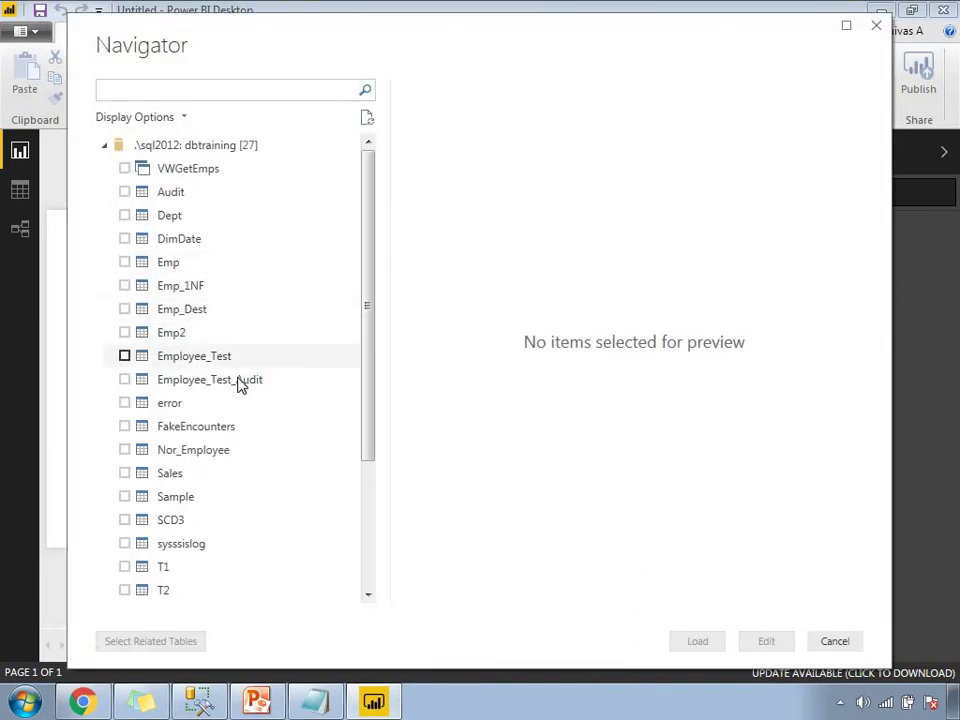
Load the Sales and DimDate tables from the dbtraining database into the model.
{"action": "left_click", "coordinate": [124, 474]}
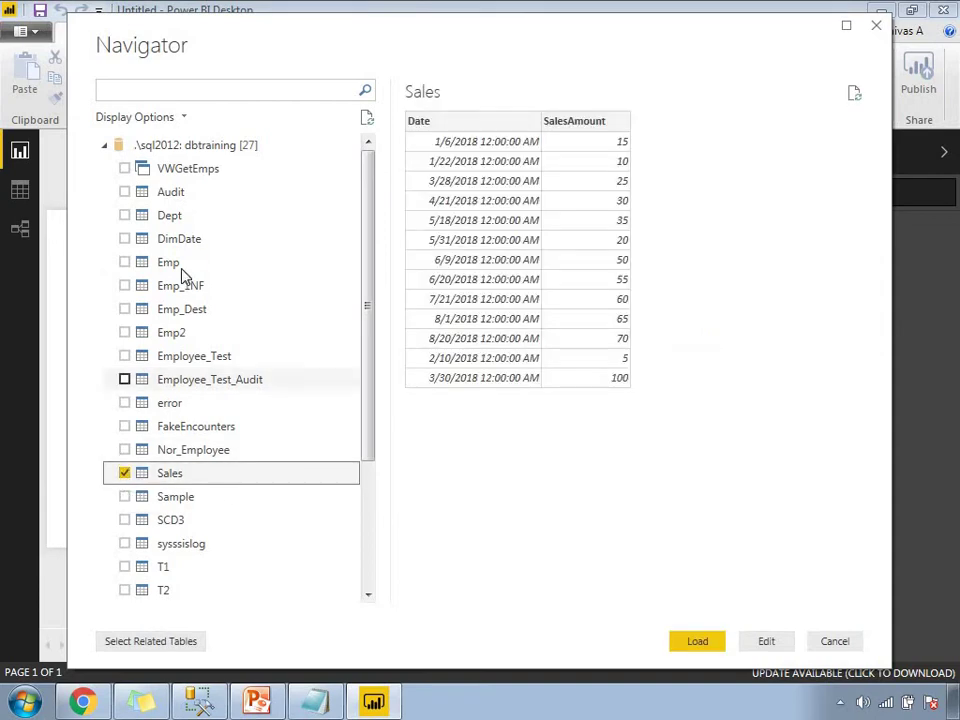
{"action": "left_click", "coordinate": [124, 239]}
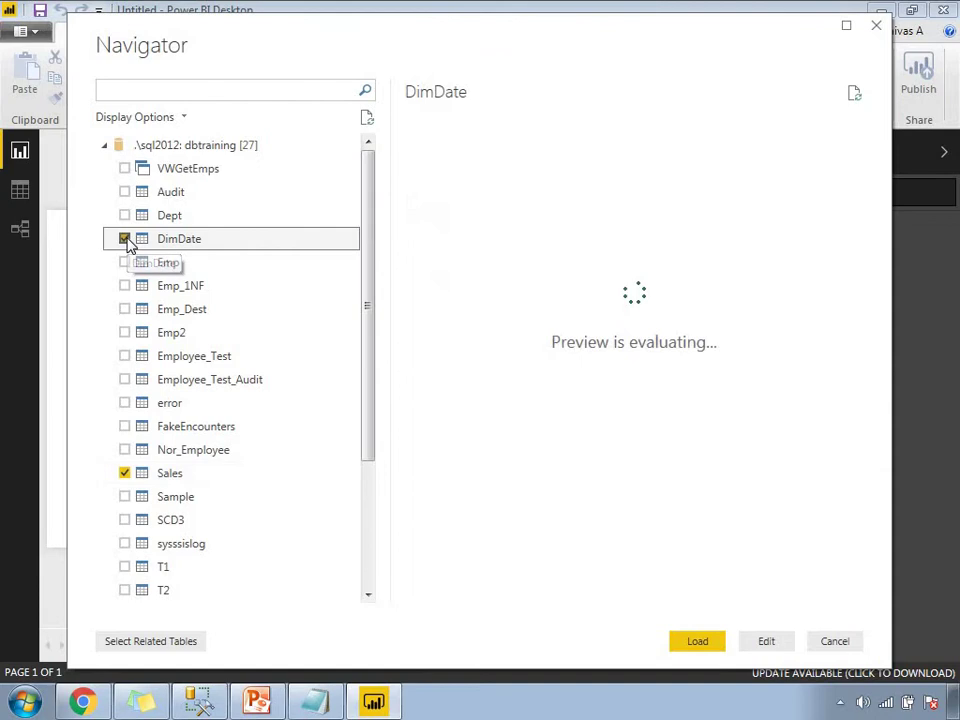
{"action": "left_click", "coordinate": [695, 646]}
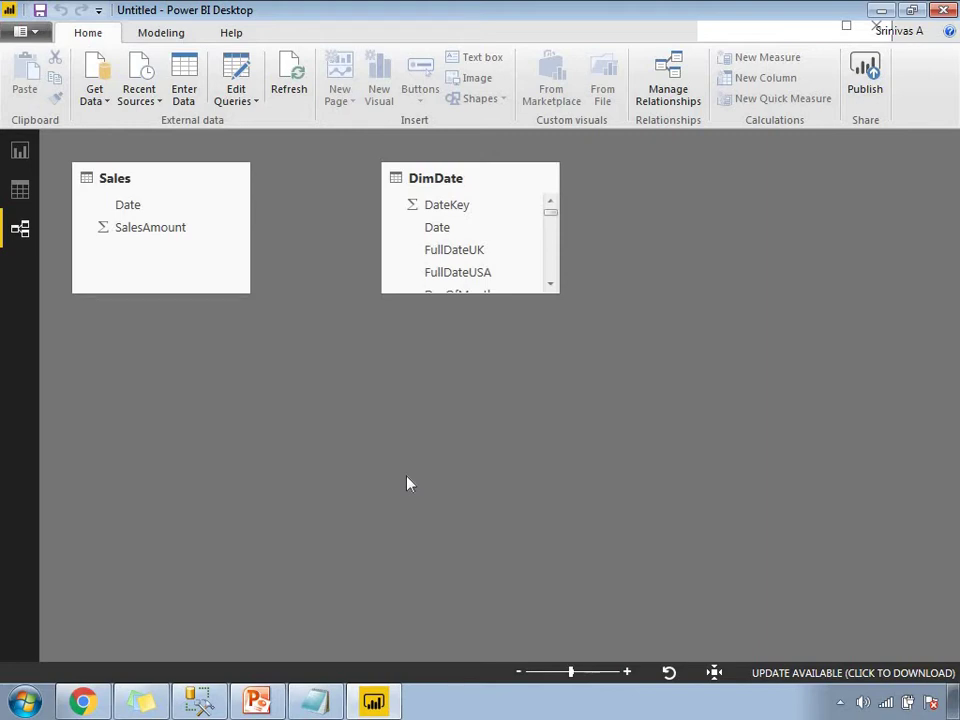
Create a relationship between the Date column of Sales and the Date column of DimDate.
{"action": "left_click", "coordinate": [655, 97]}
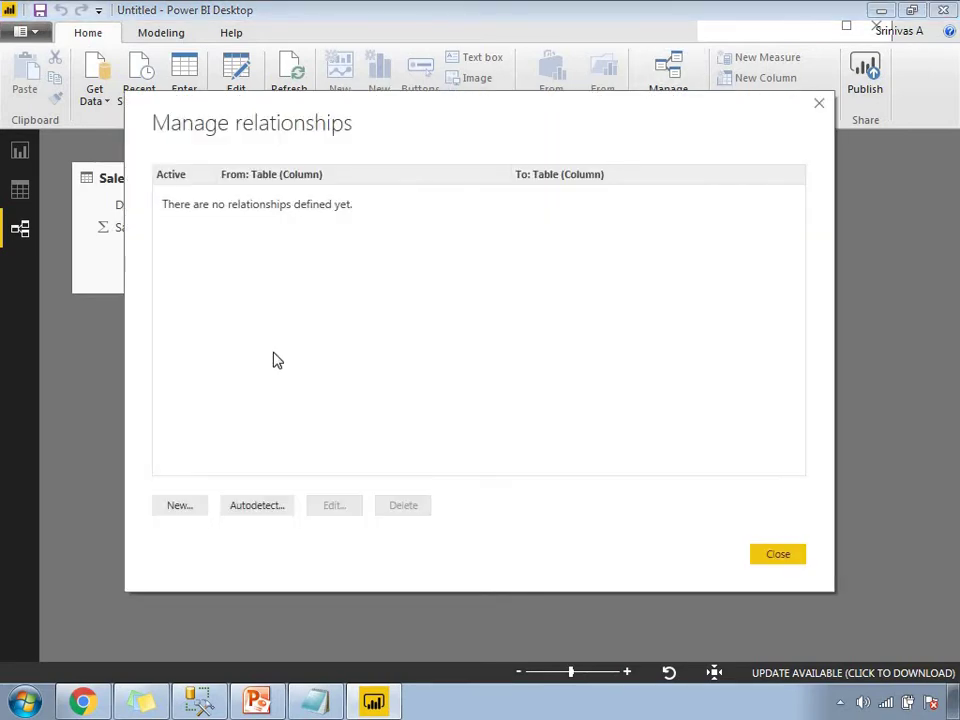
{"action": "left_click", "coordinate": [180, 505]}
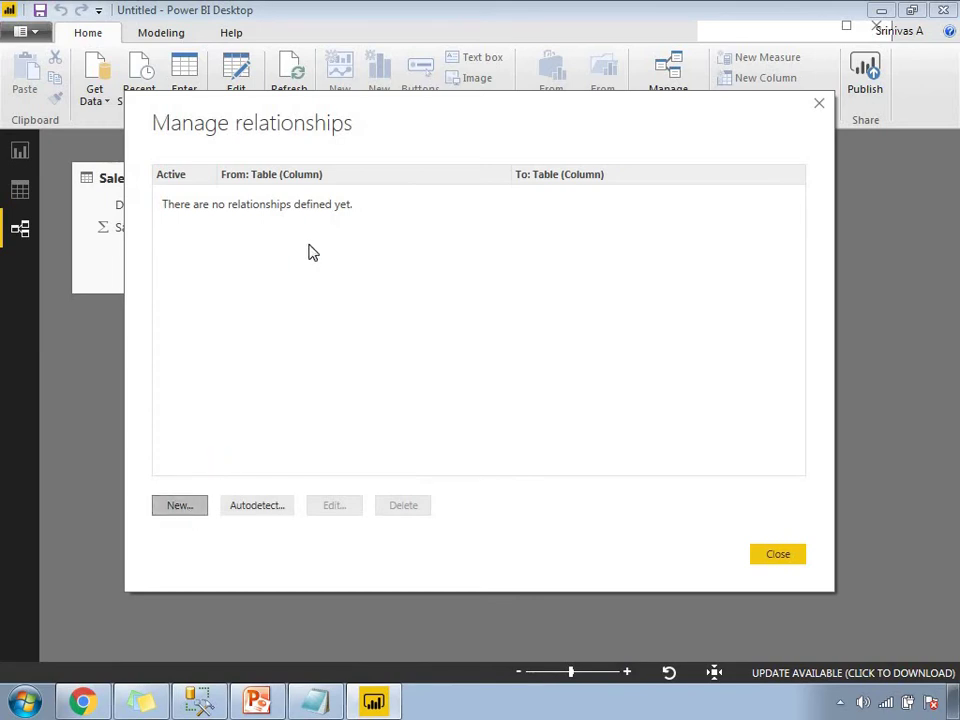
{"action": "left_click", "coordinate": [264, 174]}
{"action": "left_click", "coordinate": [249, 212]}
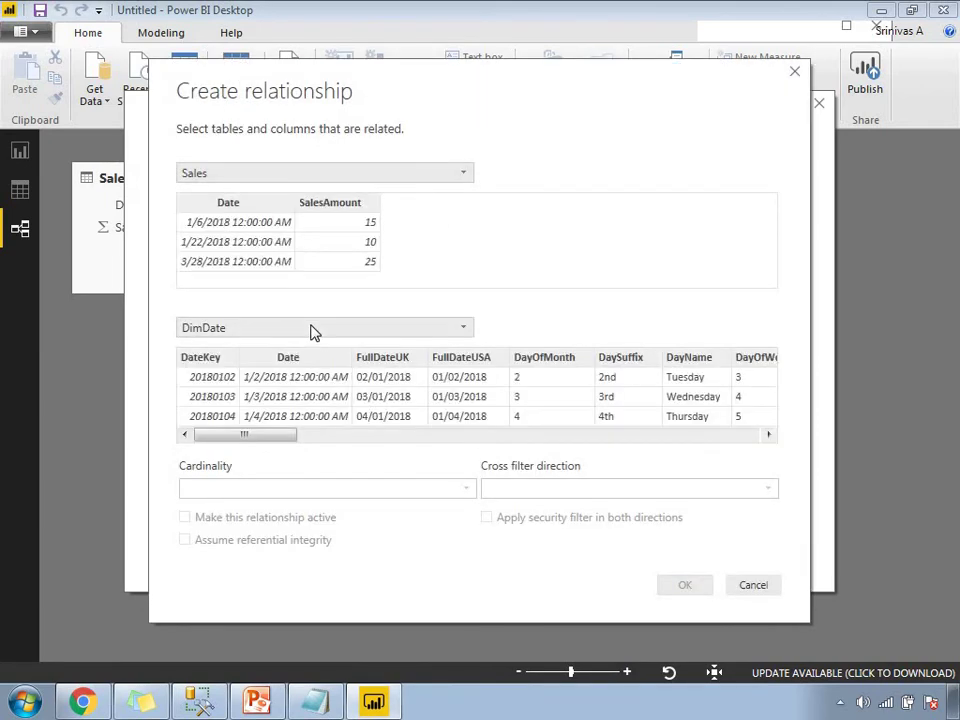
{"action": "left_click", "coordinate": [229, 204]}
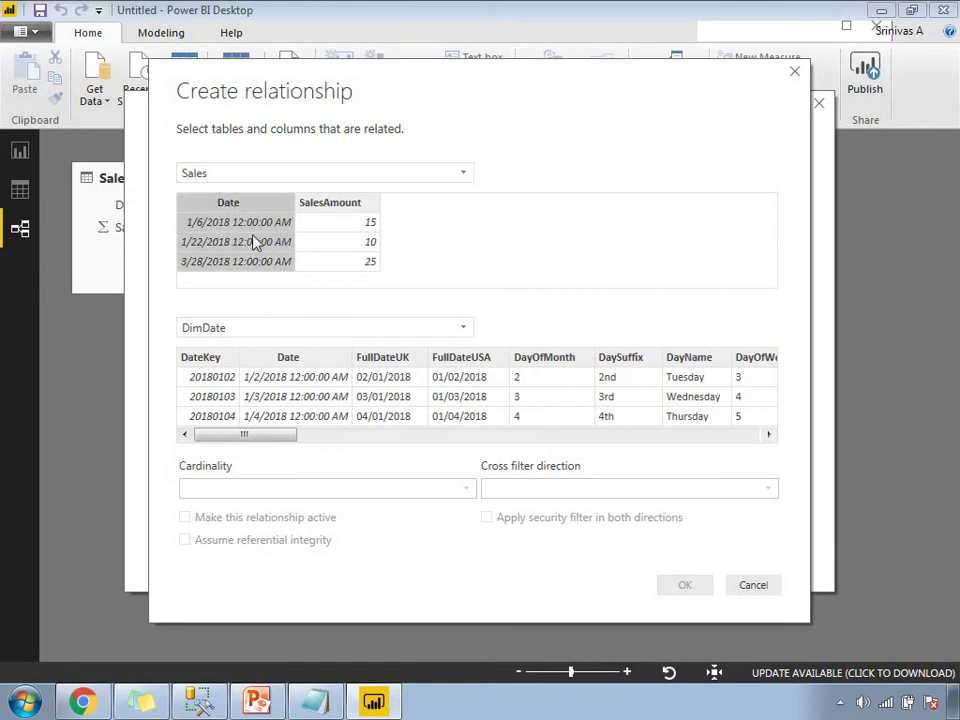
{"action": "left_click", "coordinate": [305, 360]}
{"action": "left_click", "coordinate": [685, 588]}
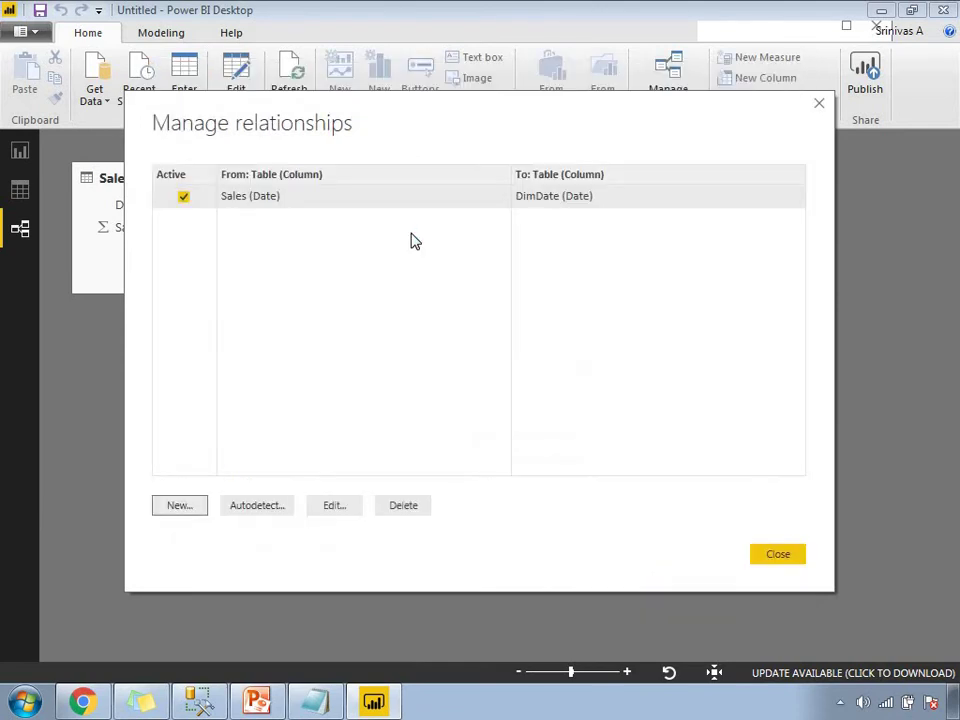
{"action": "left_click", "coordinate": [761, 553]}
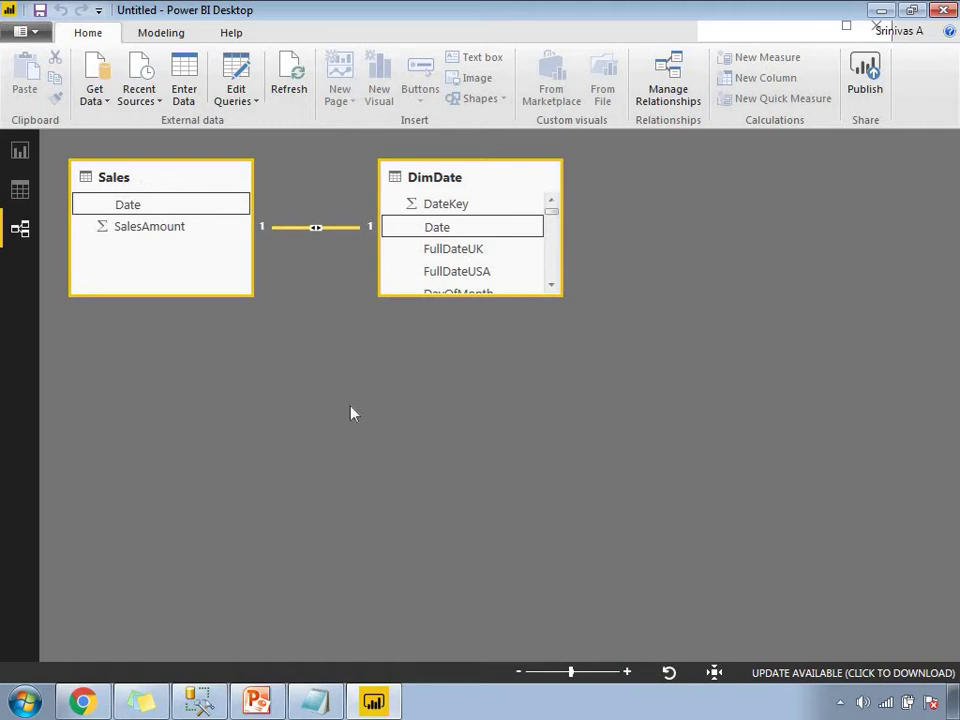
Show the Sales table's data and sort it by Date in ascending order.
{"action": "left_click", "coordinate": [20, 195]}
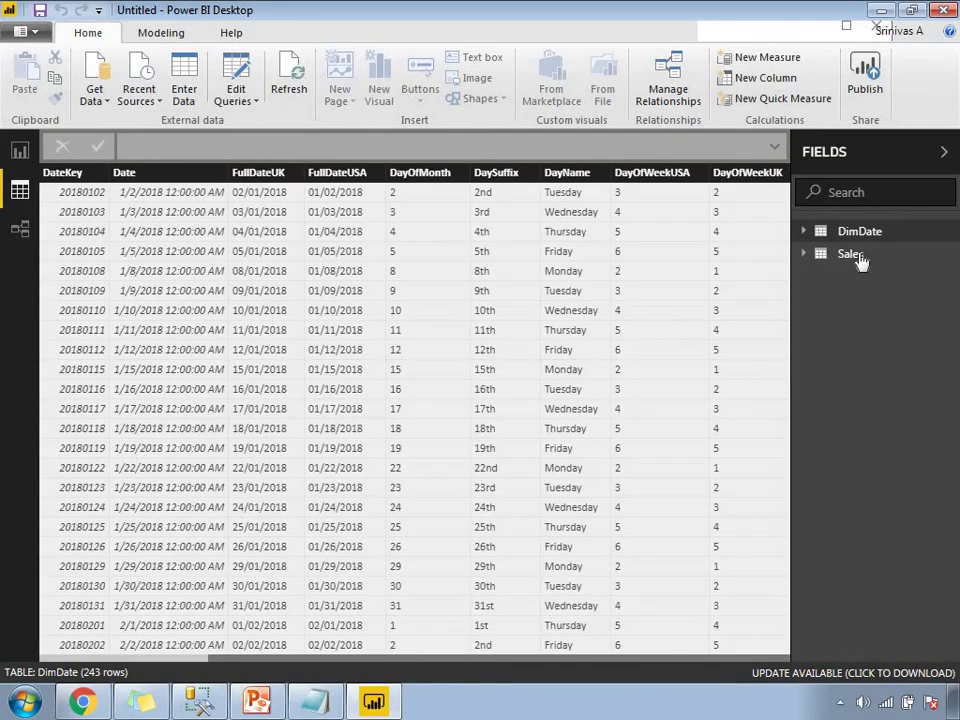
{"action": "left_click", "coordinate": [852, 255]}
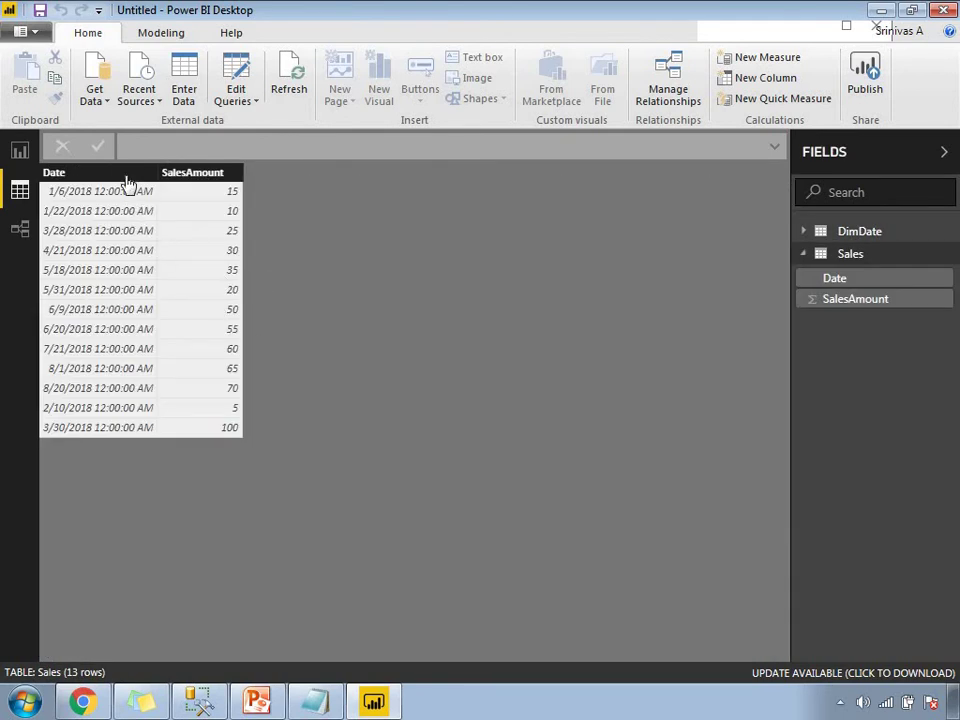
{"action": "left_click", "coordinate": [127, 181]}
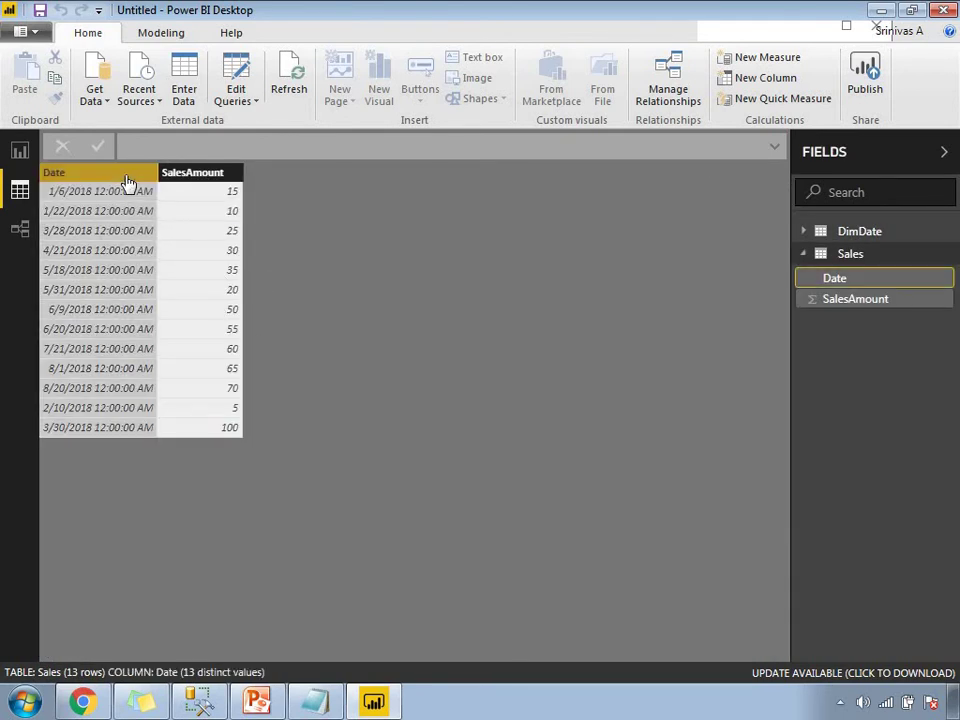
{"action": "right_click", "coordinate": [150, 175]}
{"action": "left_click", "coordinate": [165, 185]}
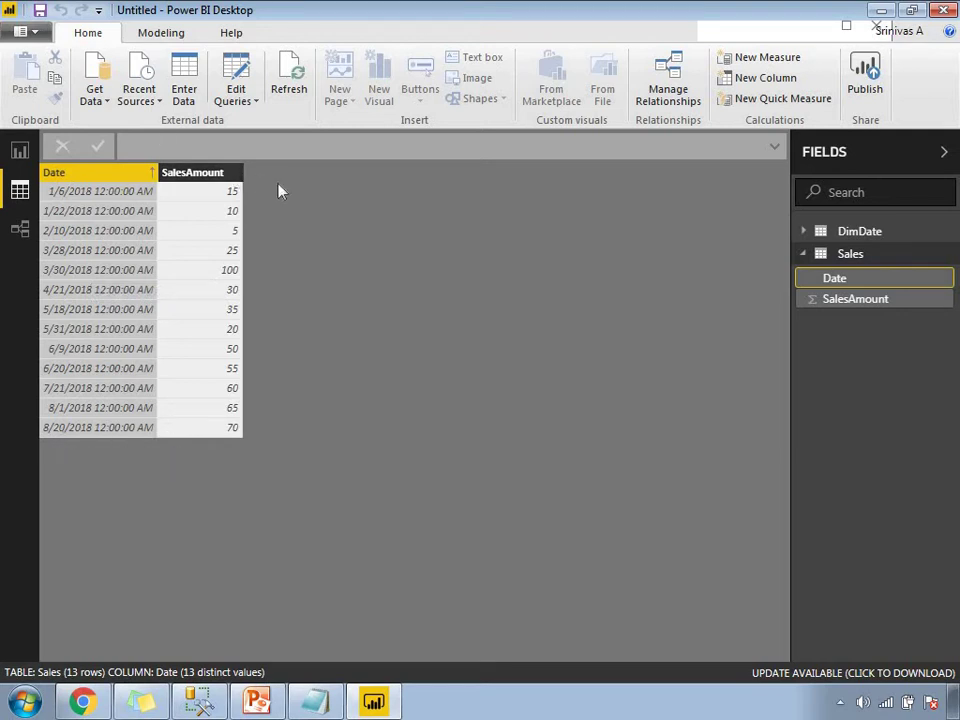
Add a calculated column to Sales and start its formula as "QTD = TOTALQTD(".
{"action": "left_click", "coordinate": [210, 176]}
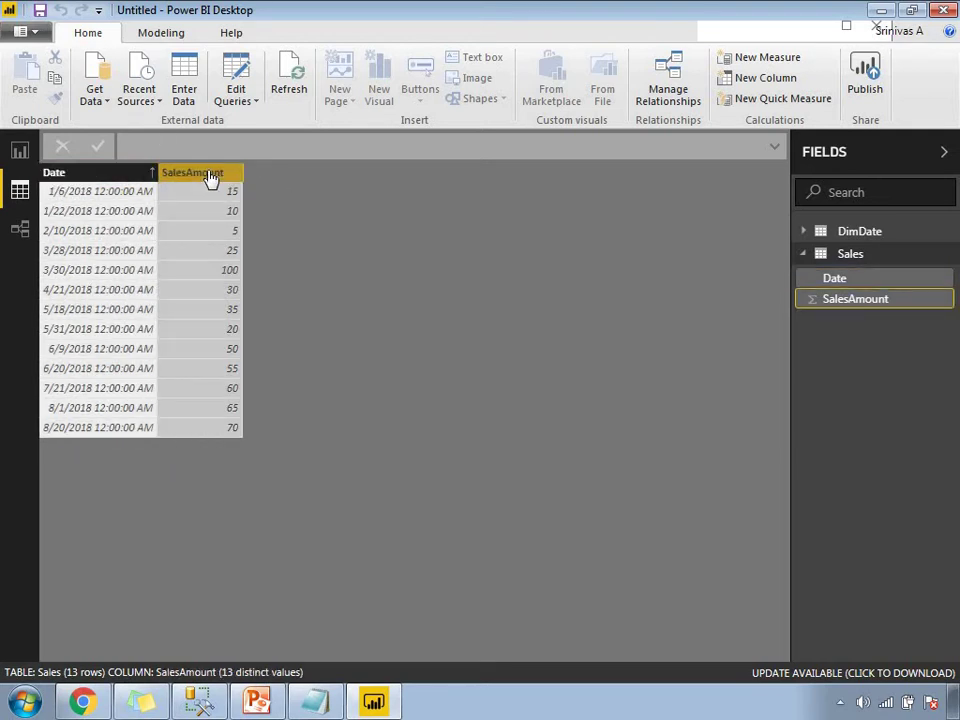
{"action": "left_click", "coordinate": [760, 80]}
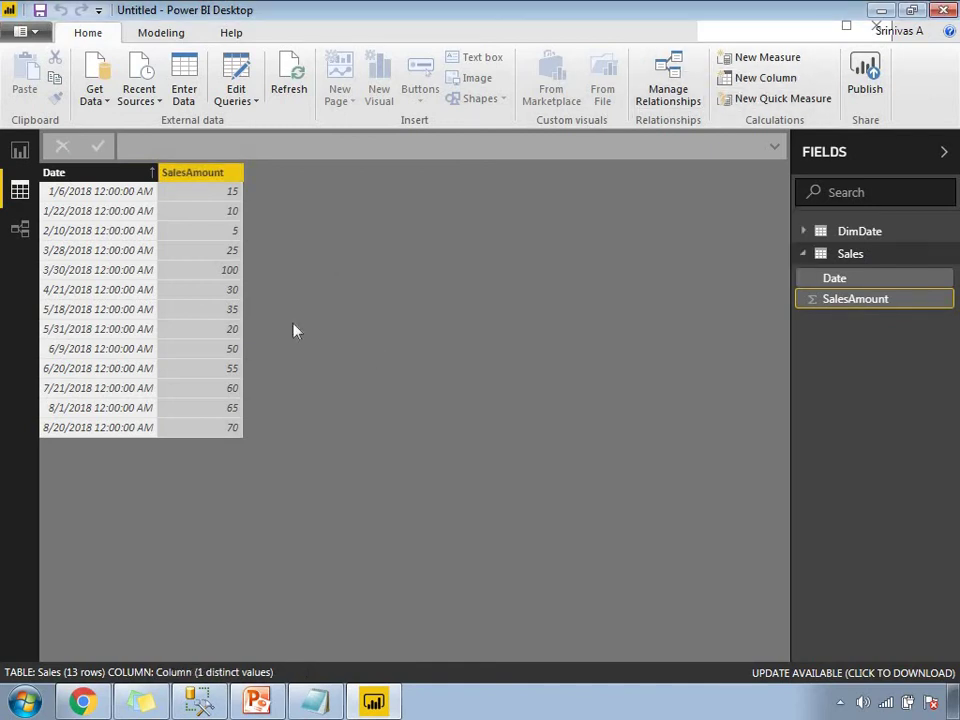
{"action": "left_click", "coordinate": [152, 144]}
{"action": "double_click", "coordinate": [152, 144]}
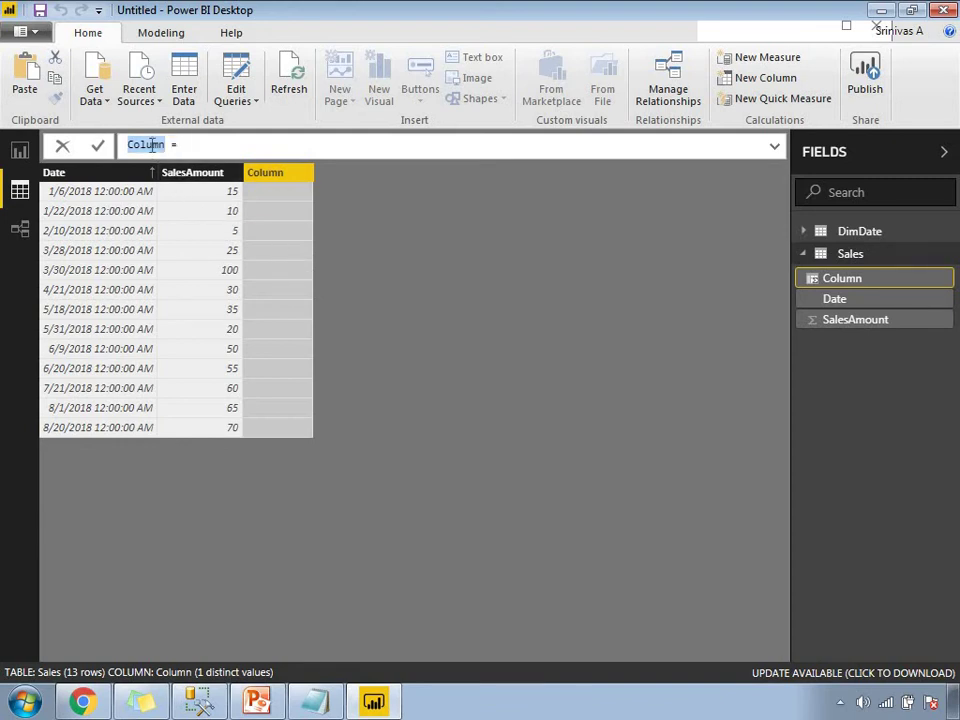
{"action": "type", "text": "QTD ="}
{"action": "type", "text": "Total"}
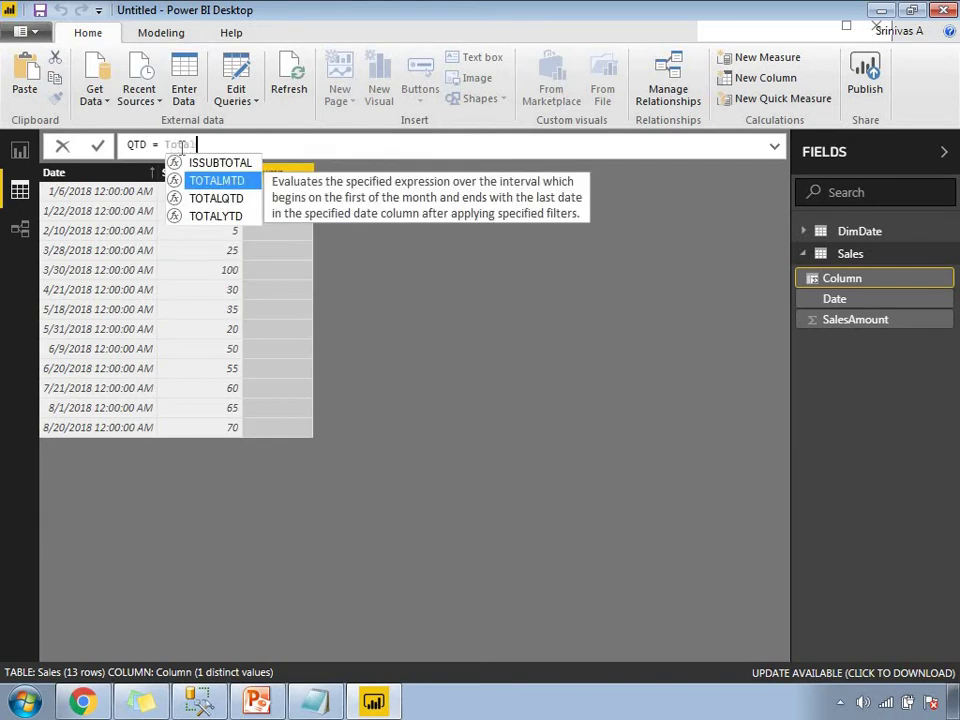
{"action": "double_click", "coordinate": [235, 200]}
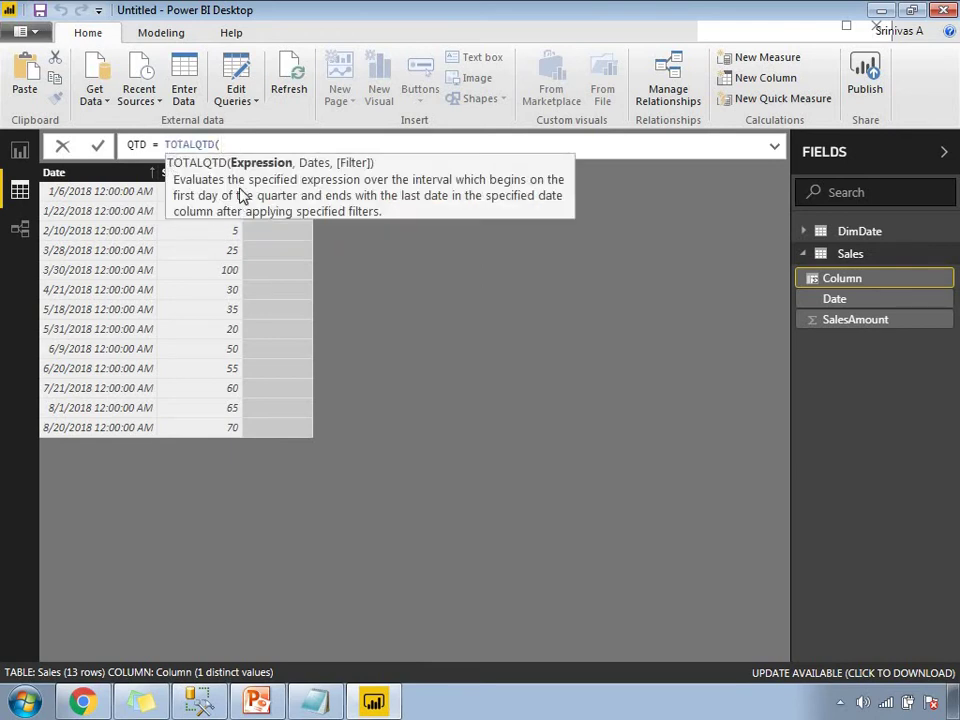
Review the date and sum parts of the 30th Mar QTD example in Notepad and return to Power BI Desktop.
{"action": "left_click", "coordinate": [316, 702]}
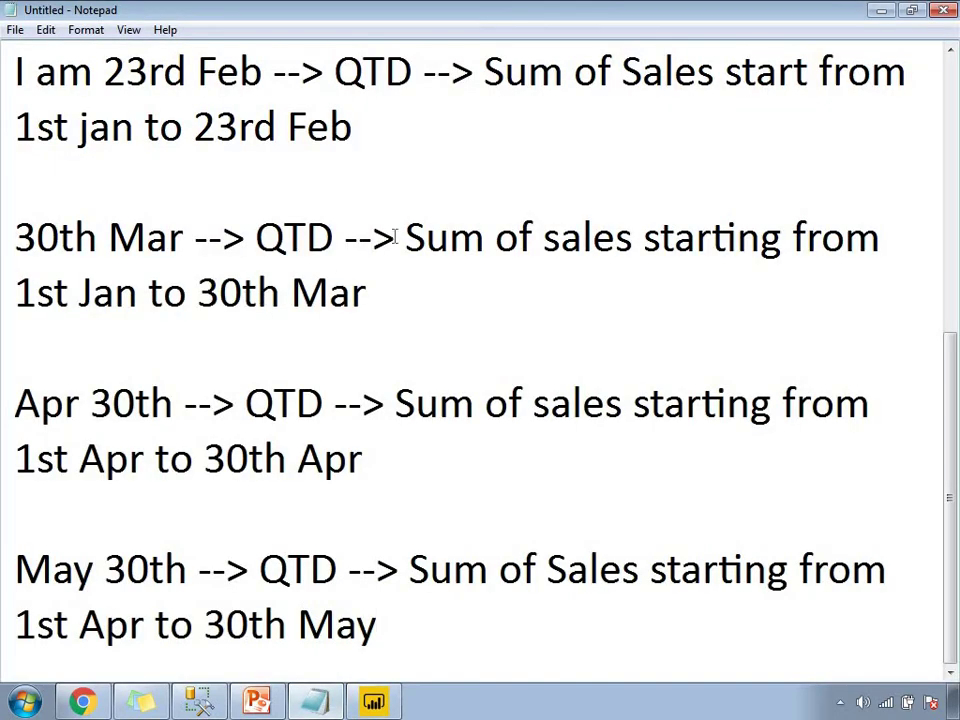
{"action": "left_click_drag", "start_coordinate": [399, 237], "coordinate": [432, 304]}
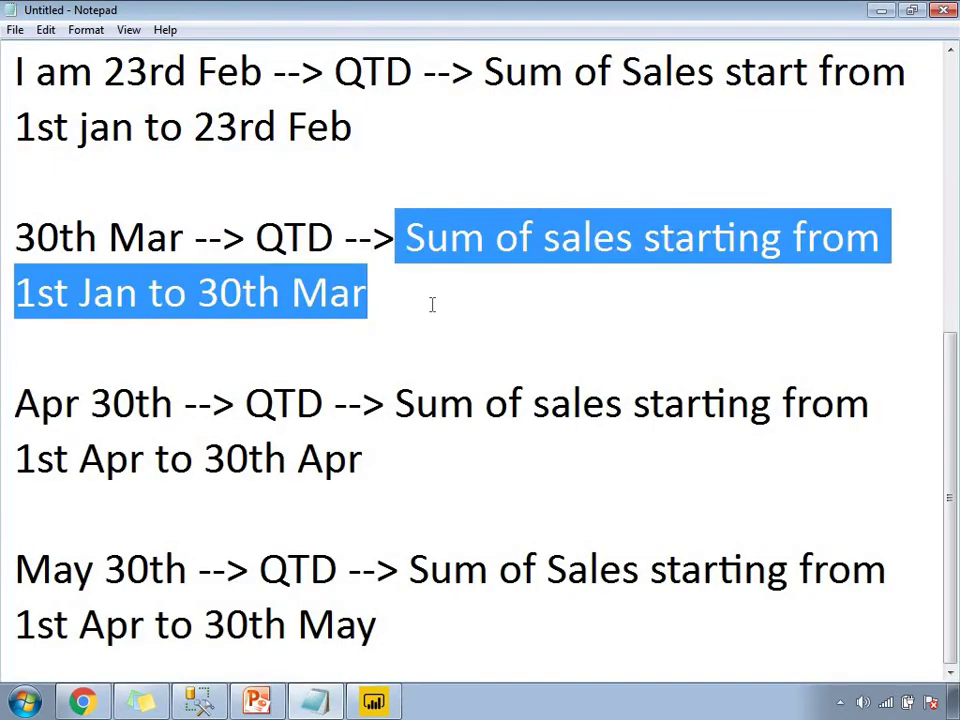
{"action": "left_click_drag", "start_coordinate": [185, 237], "coordinate": [18, 240]}
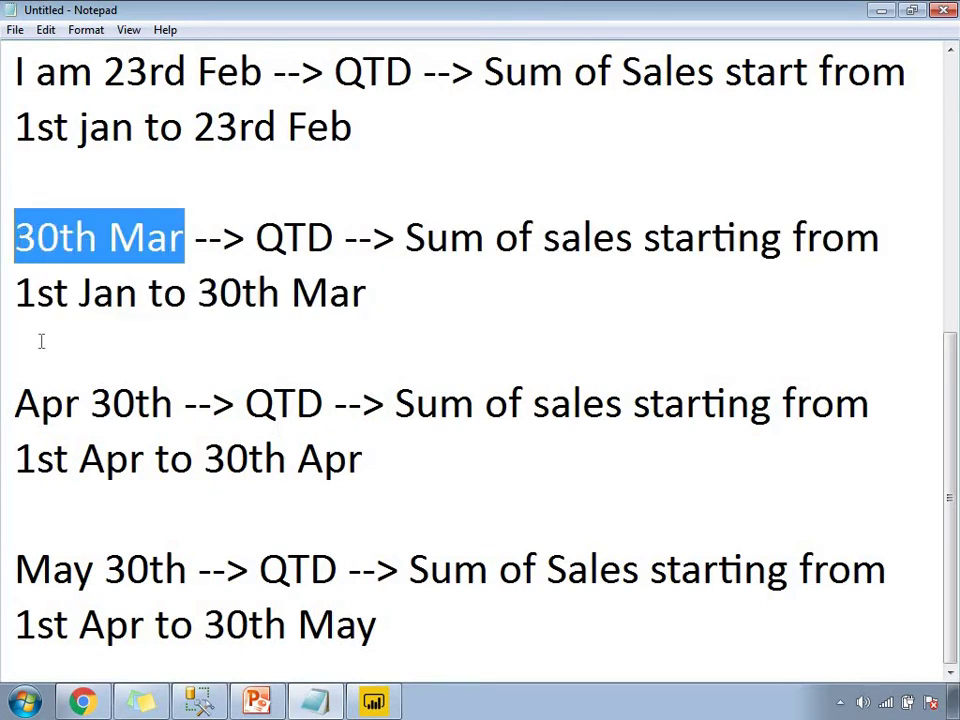
{"action": "left_click_drag", "start_coordinate": [407, 237], "coordinate": [486, 245]}
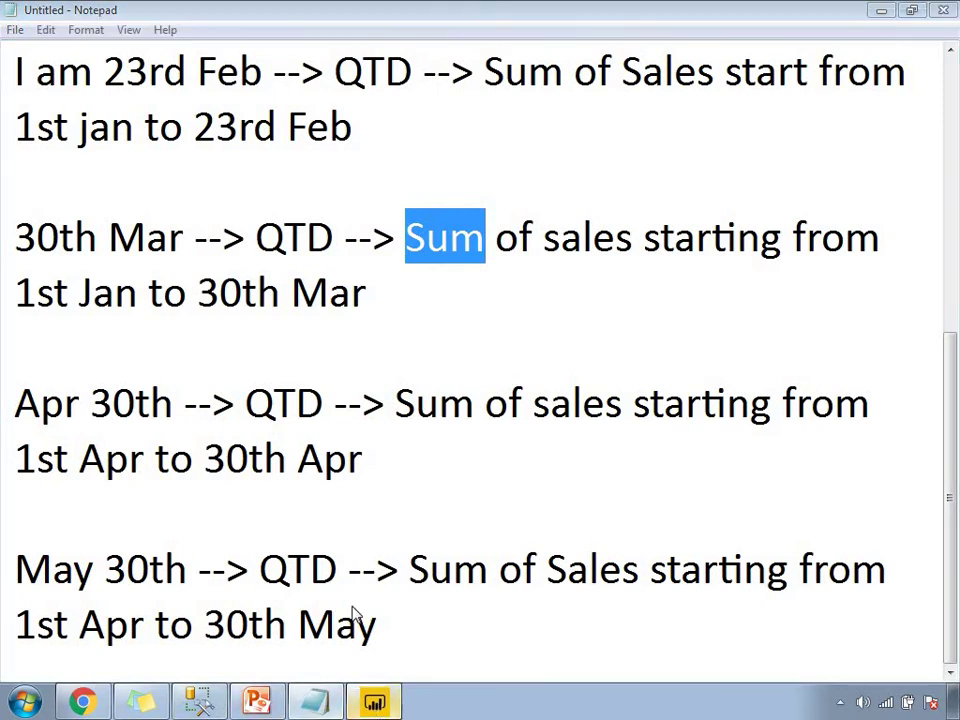
{"action": "key", "text": "alt+Tab"}
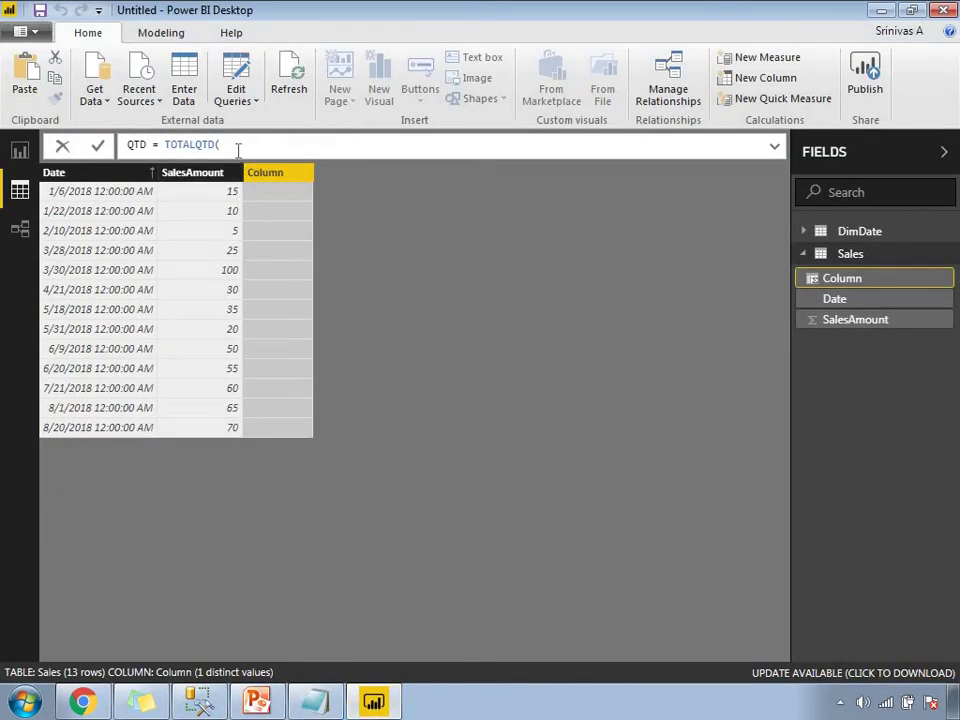
Complete the calculated column's formula as "QTD = TOTALQTD(SUM(Sales[SalesAmount]),DimDate[Date])".
{"action": "type", "text": "SUM"}
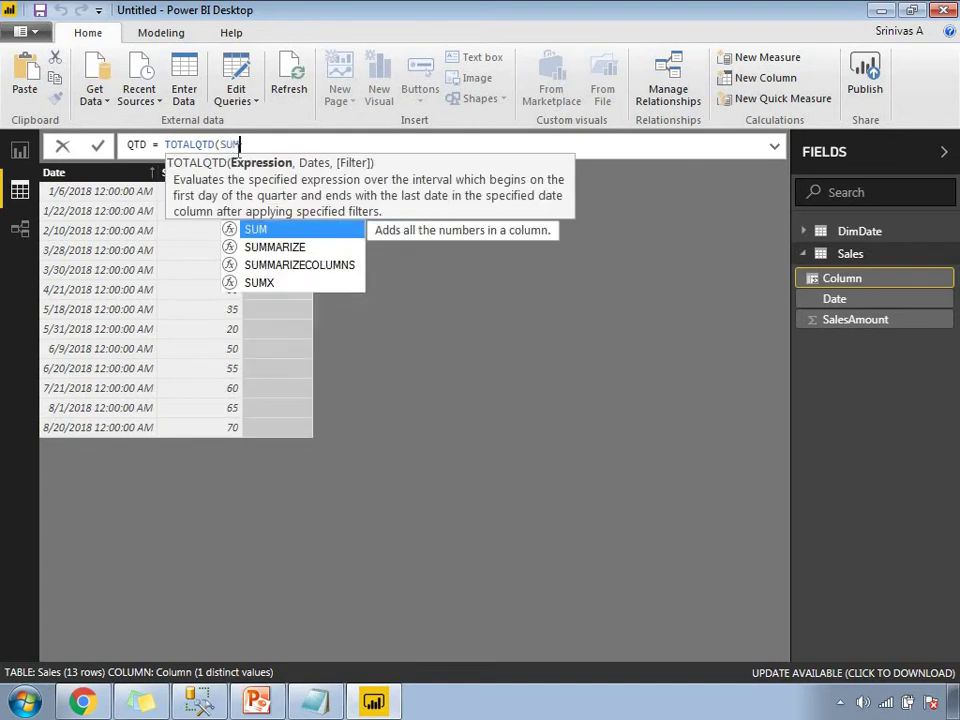
{"action": "type", "text": "("}
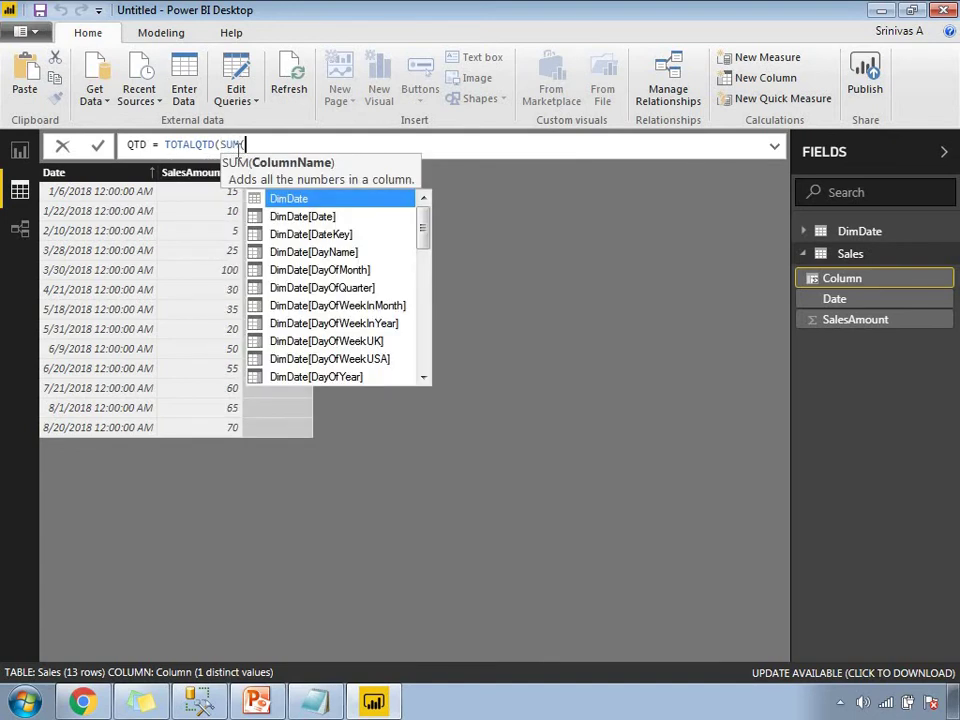
{"action": "type", "text": "Sale"}
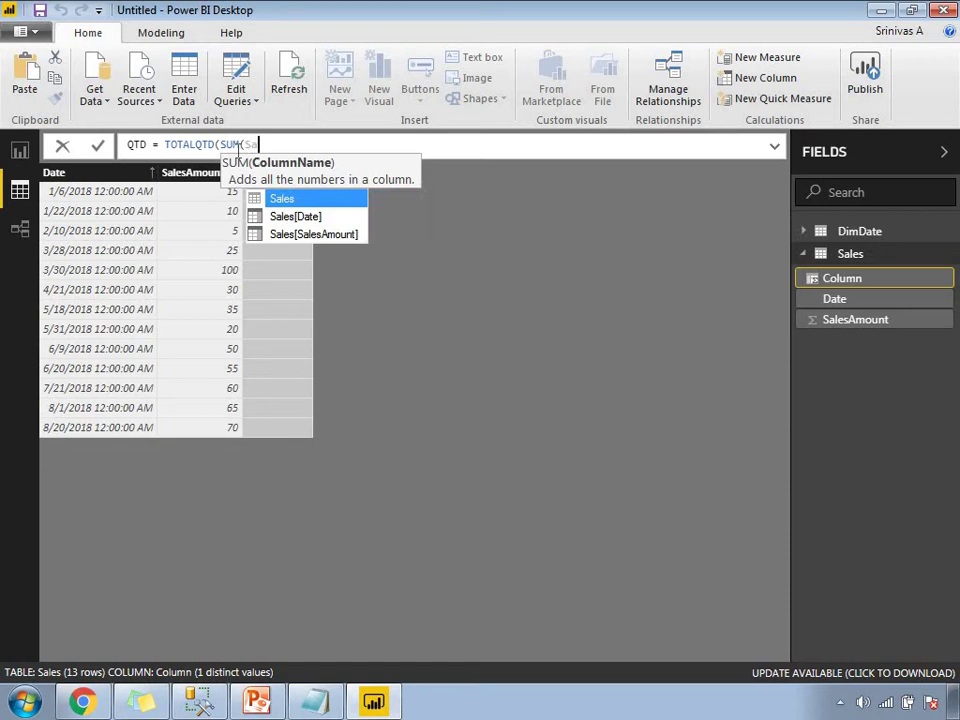
{"action": "left_click", "coordinate": [291, 235]}
{"action": "type", "text": ")"}
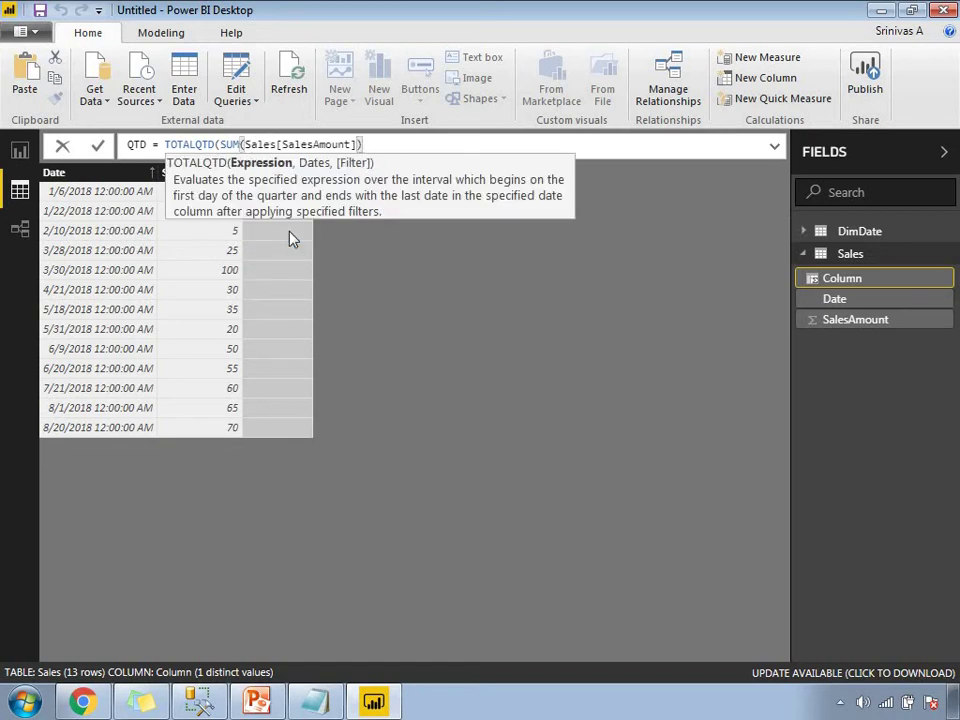
{"action": "type", "text": ","}
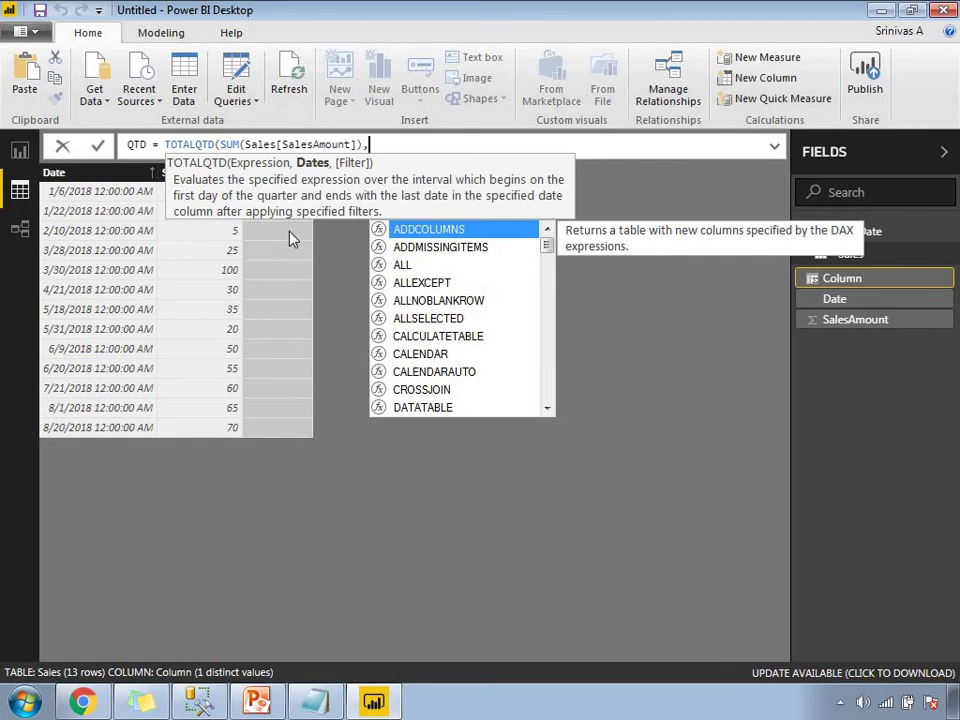
{"action": "type", "text": "Dim"}
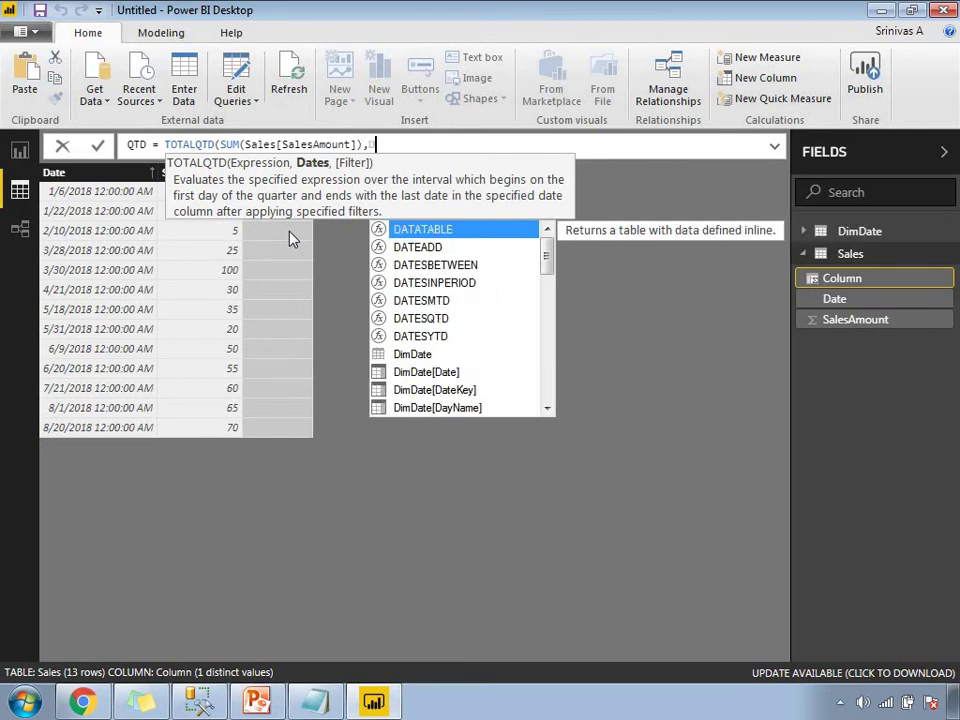
{"action": "double_click", "coordinate": [476, 249]}
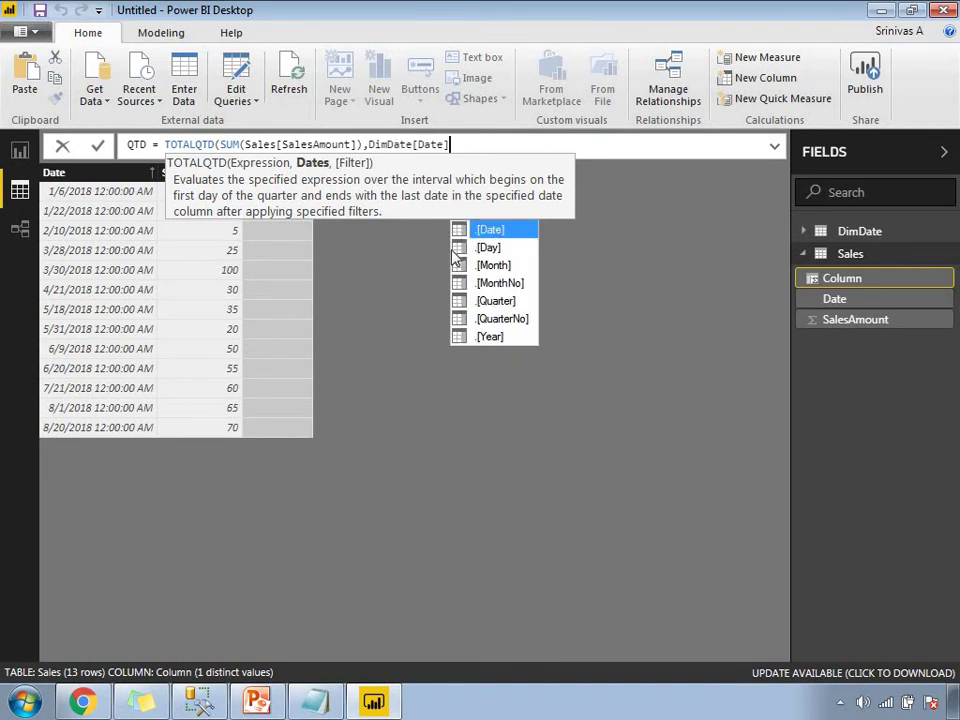
{"action": "type", "text": ")"}
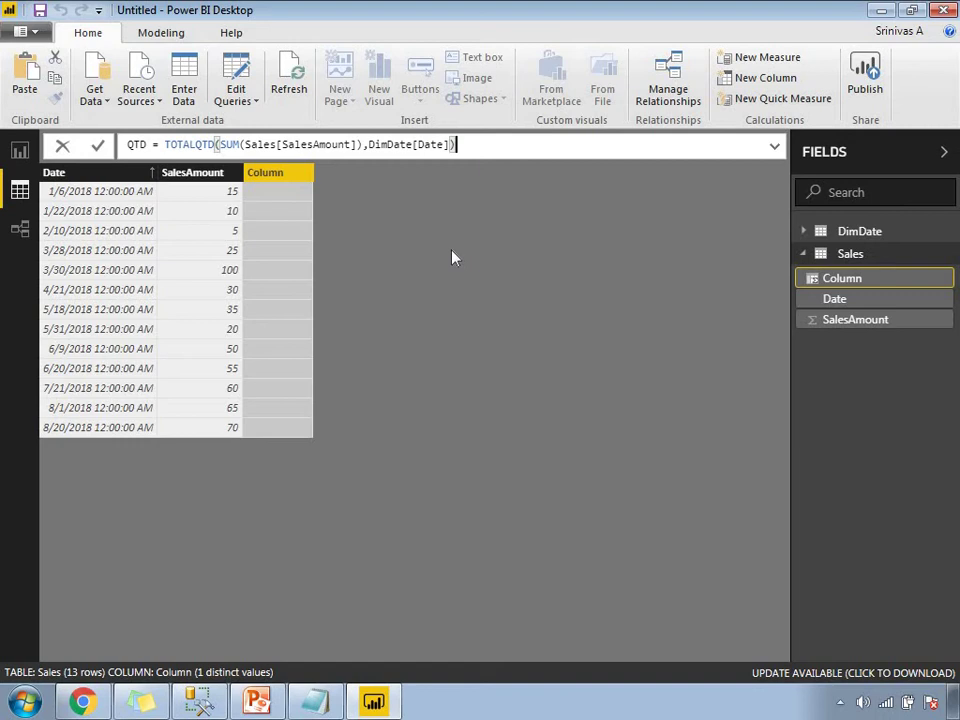
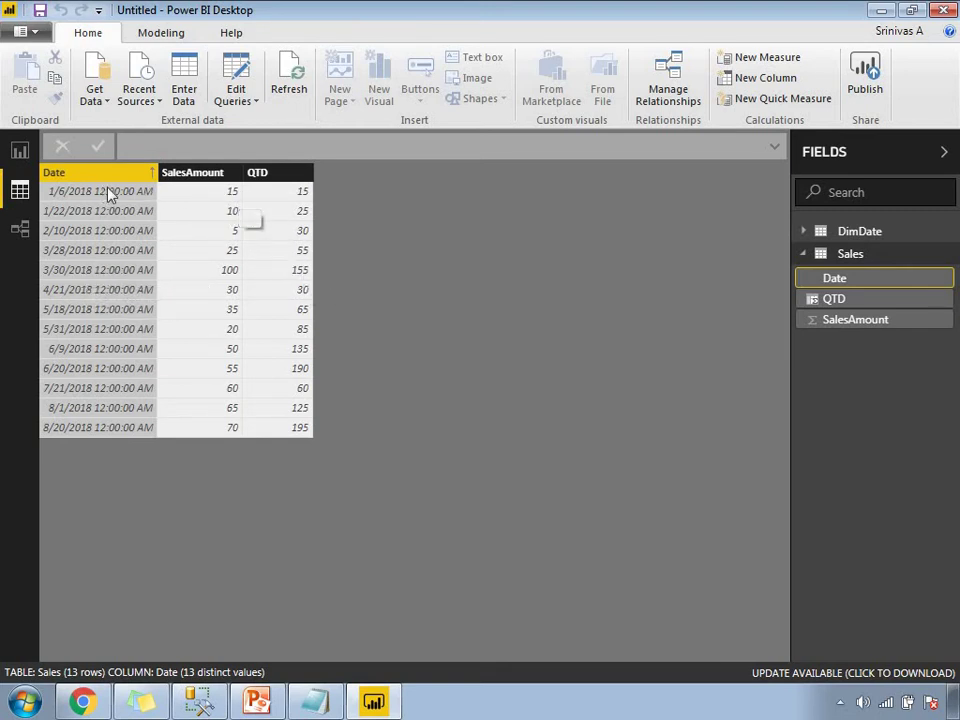
Check the QTD values against the dates and sales amounts of the January to March 2018 rows.
{"action": "left_click", "coordinate": [237, 195]}
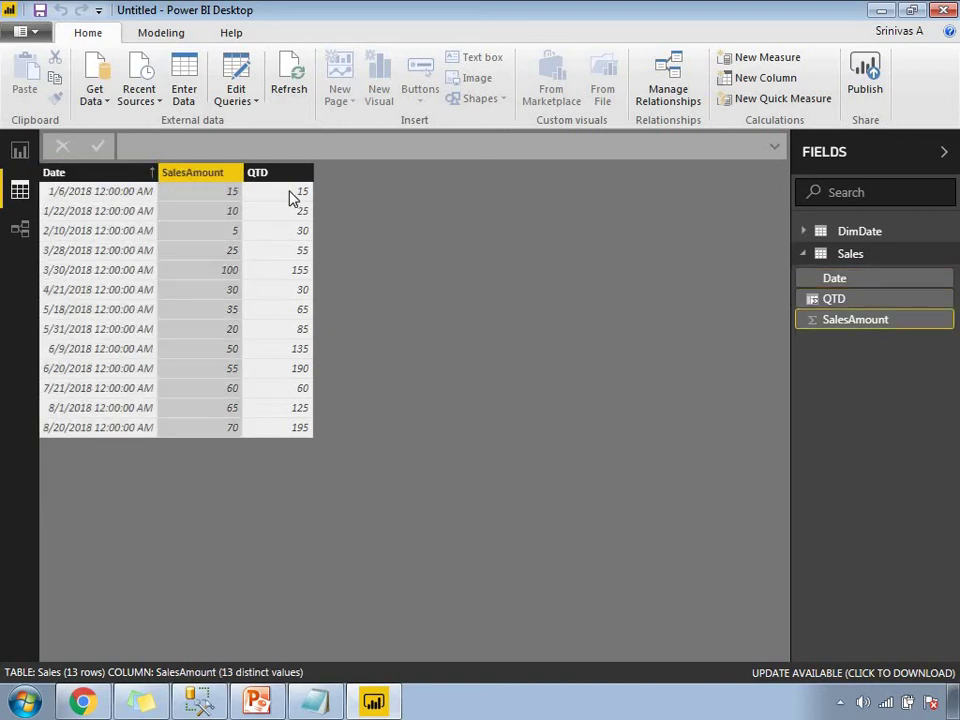
{"action": "left_click", "coordinate": [290, 197]}
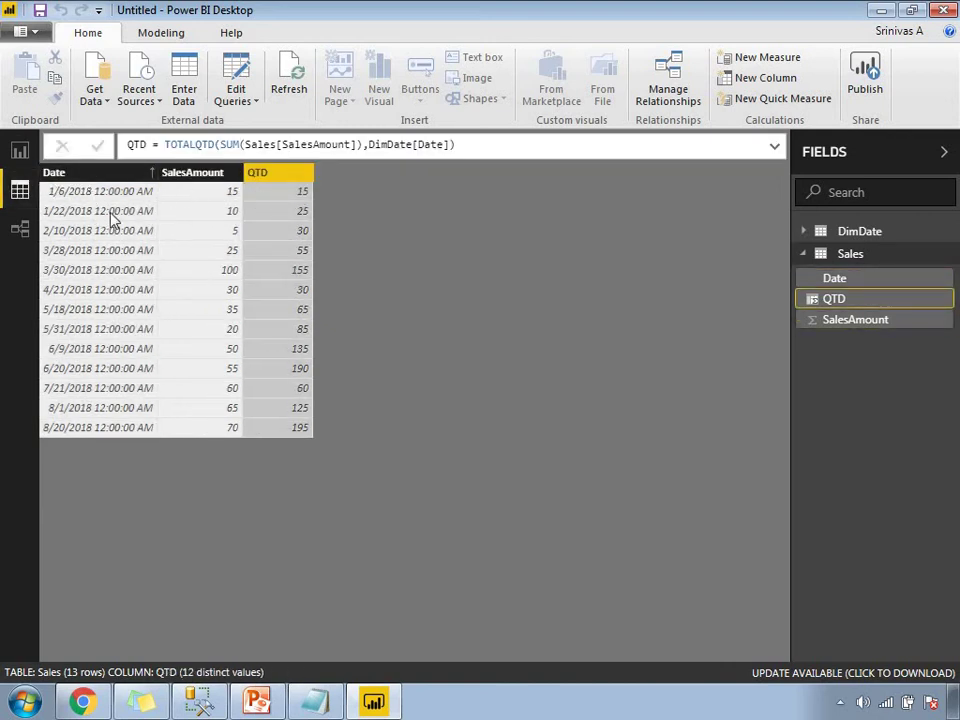
{"action": "left_click", "coordinate": [228, 217]}
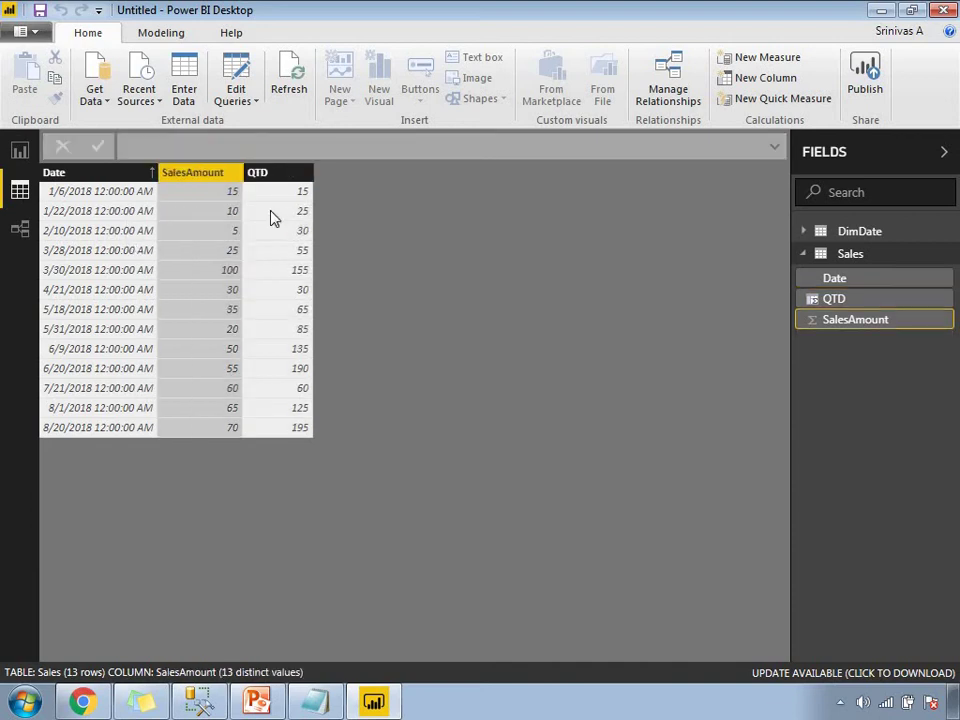
{"action": "left_click", "coordinate": [289, 217]}
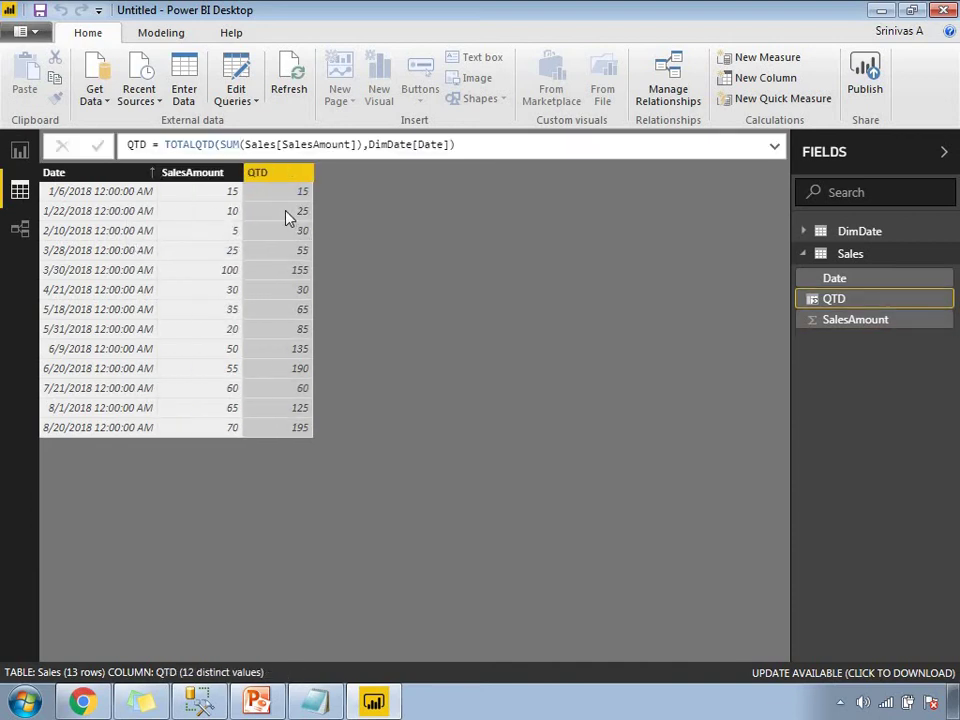
{"action": "left_click", "coordinate": [103, 243]}
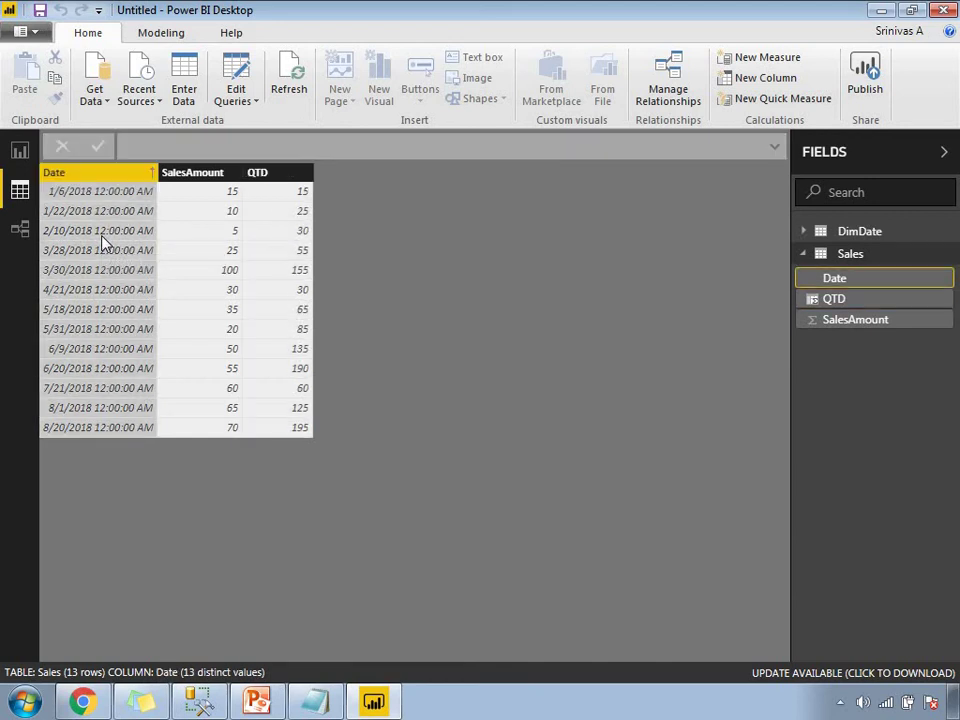
{"action": "left_click", "coordinate": [228, 243]}
{"action": "left_click", "coordinate": [302, 243]}
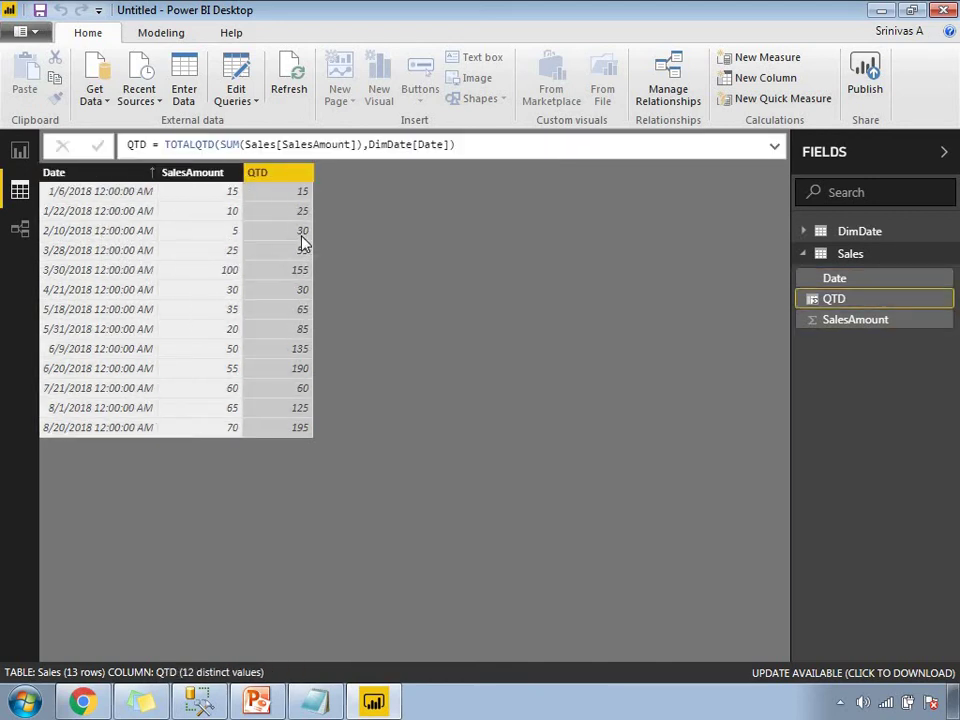
{"action": "left_click", "coordinate": [80, 275]}
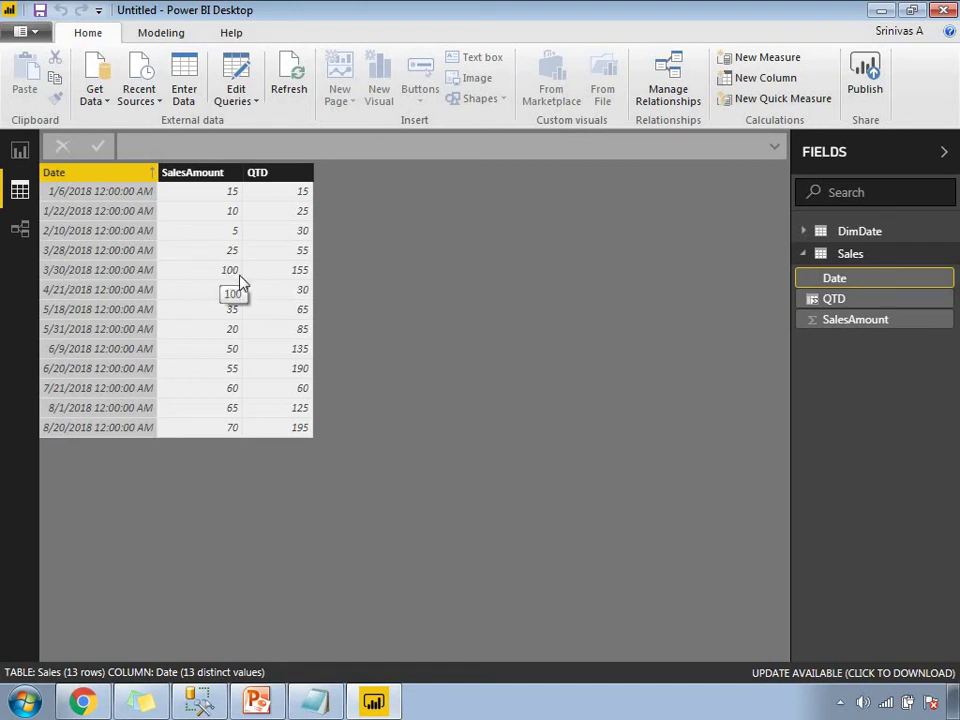
{"action": "left_click", "coordinate": [296, 280]}
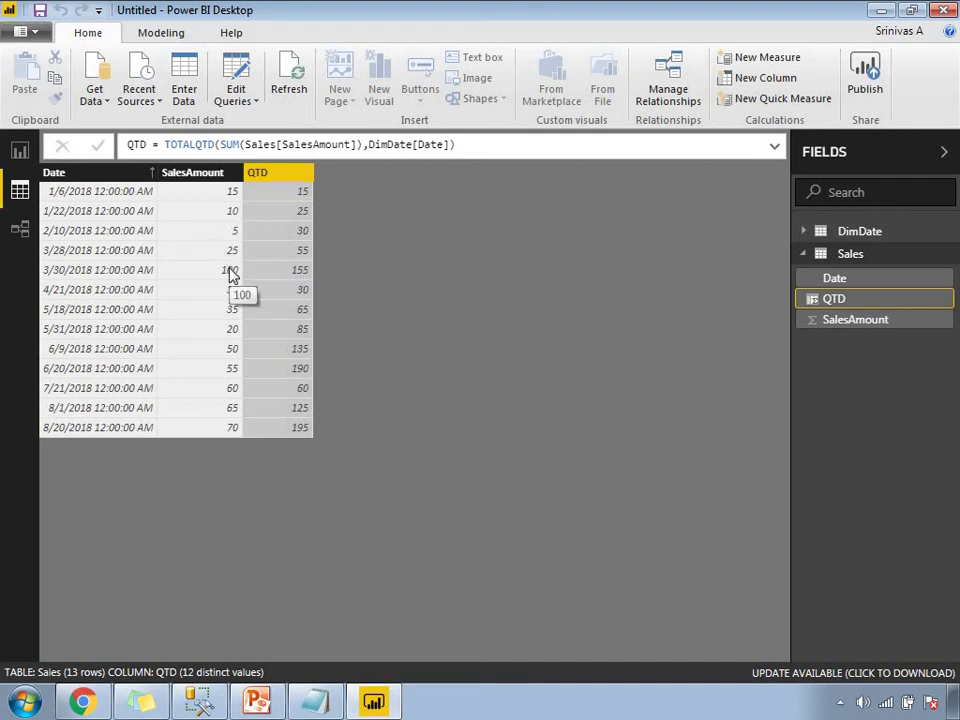
Compare the QTD values with the sales amounts for the second-quarter rows dated 4/21/2018 and 5/18/2018.
{"action": "left_click", "coordinate": [88, 295]}
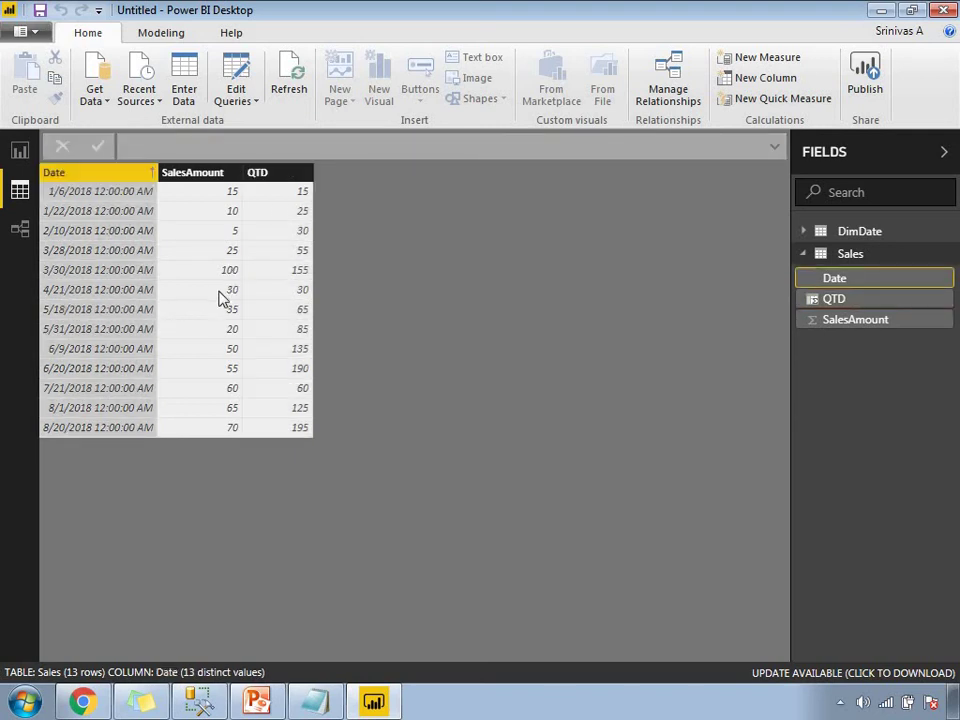
{"action": "left_click", "coordinate": [232, 300]}
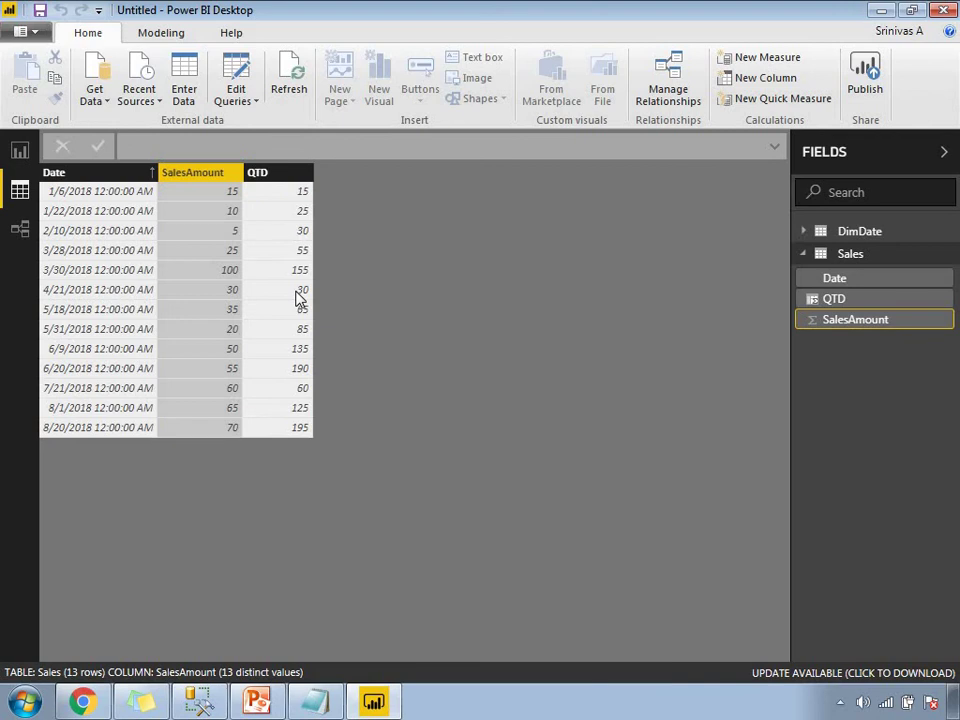
{"action": "left_click", "coordinate": [296, 297]}
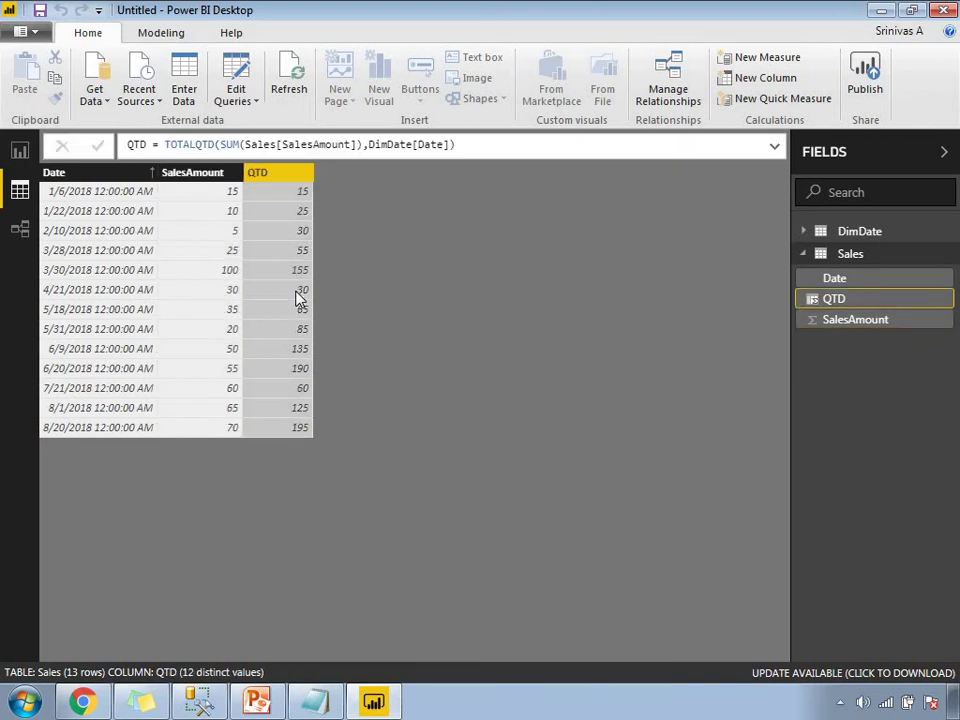
{"action": "left_click", "coordinate": [107, 321]}
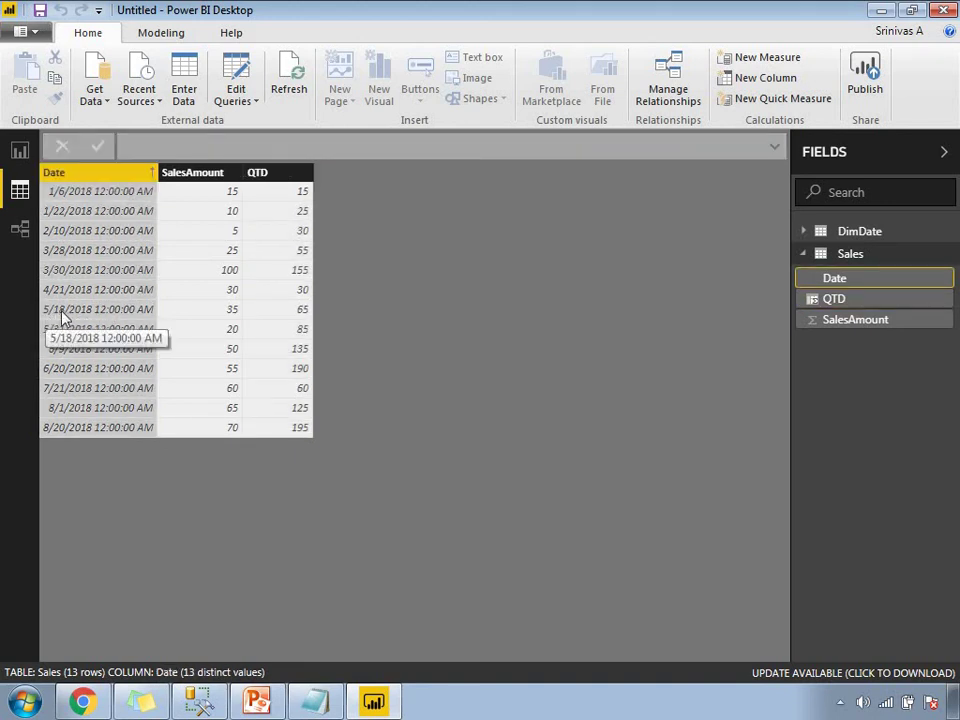
{"action": "left_click", "coordinate": [230, 315]}
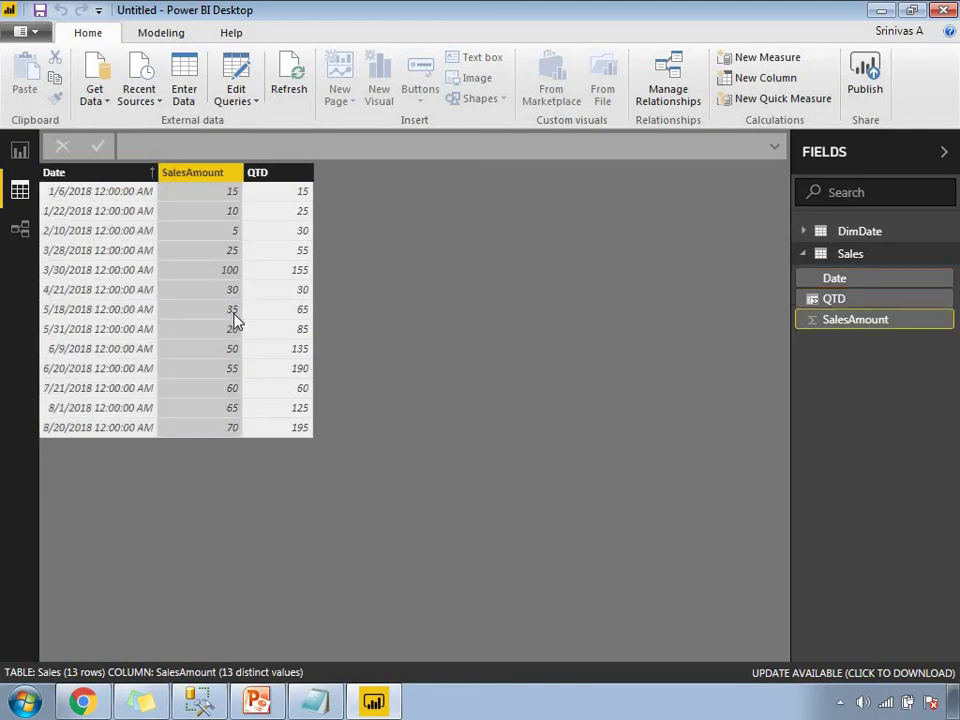
{"action": "left_click", "coordinate": [307, 318]}
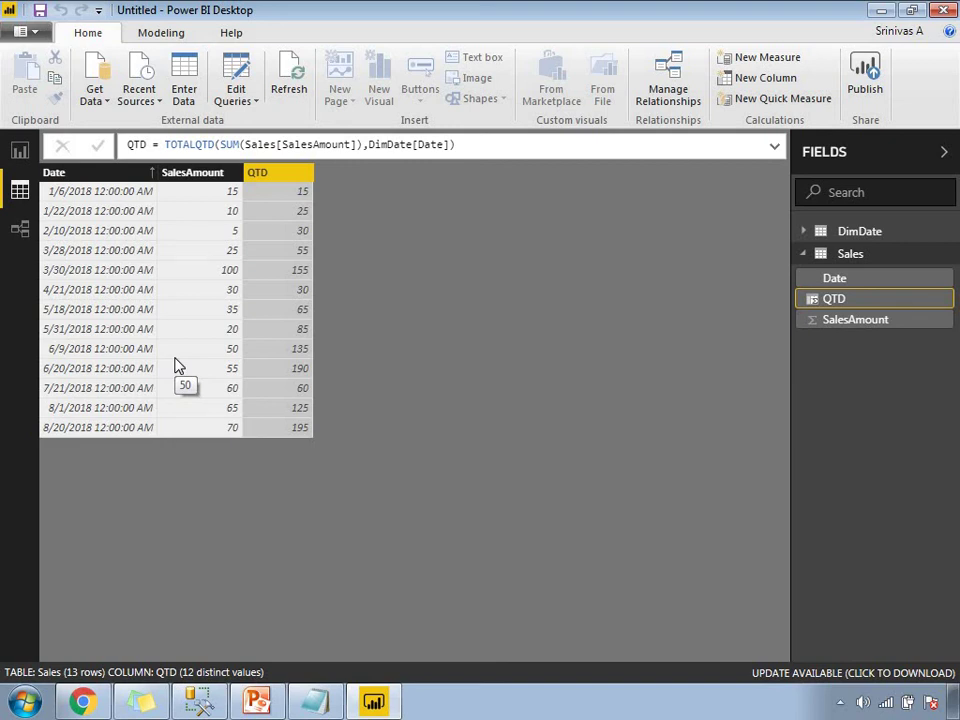
Add a table visual to the report page with the Sales fields Date, SalesAmount and QTD.
{"action": "left_click", "coordinate": [20, 152]}
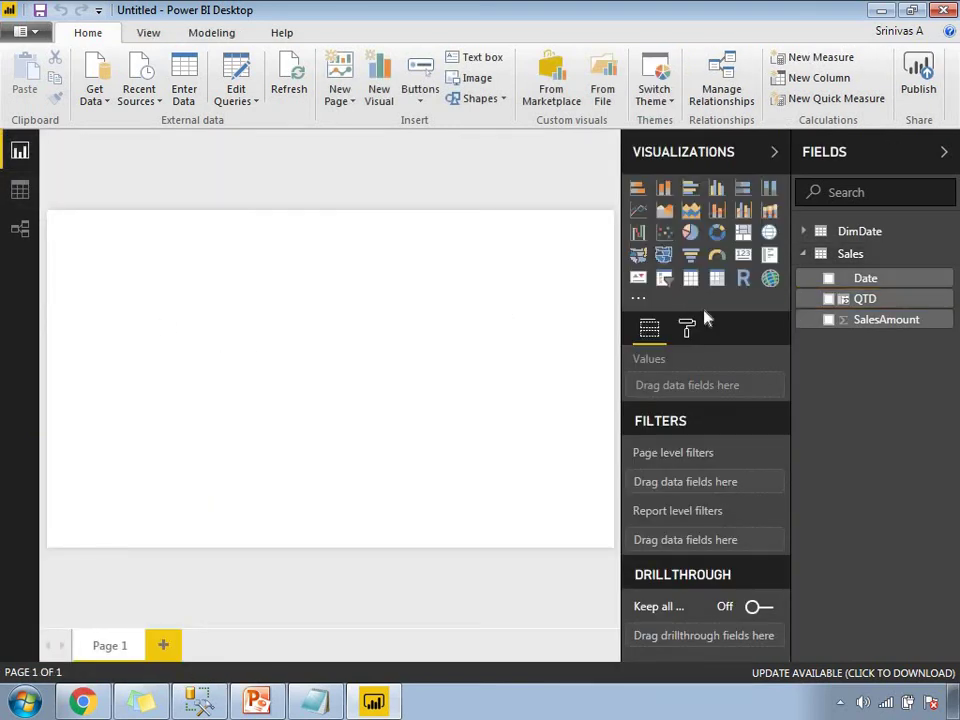
{"action": "left_click", "coordinate": [690, 282]}
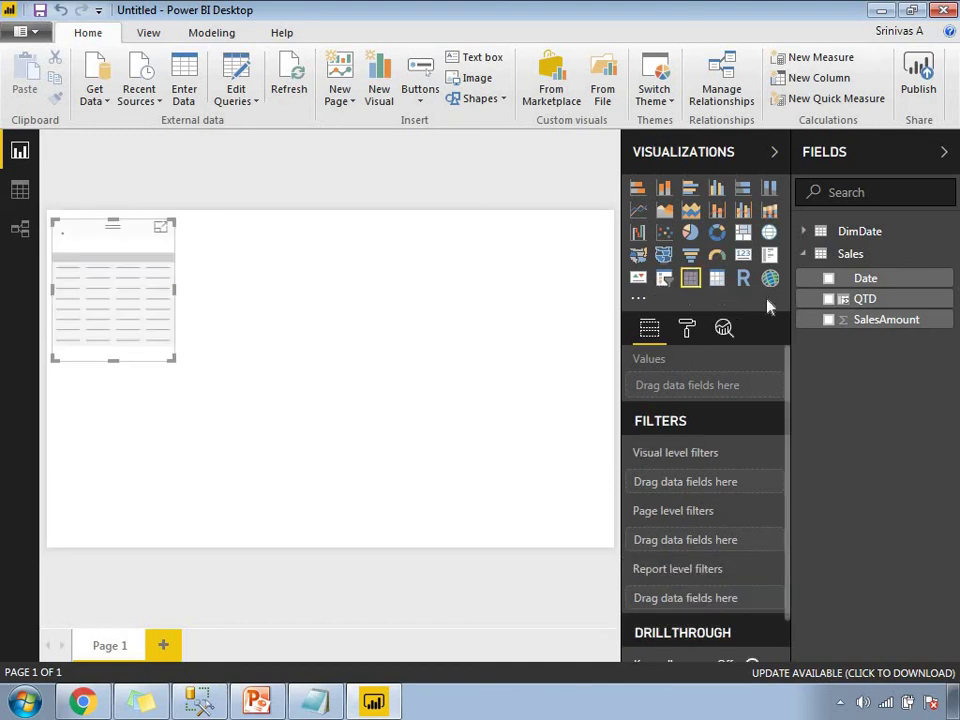
{"action": "left_click", "coordinate": [828, 279]}
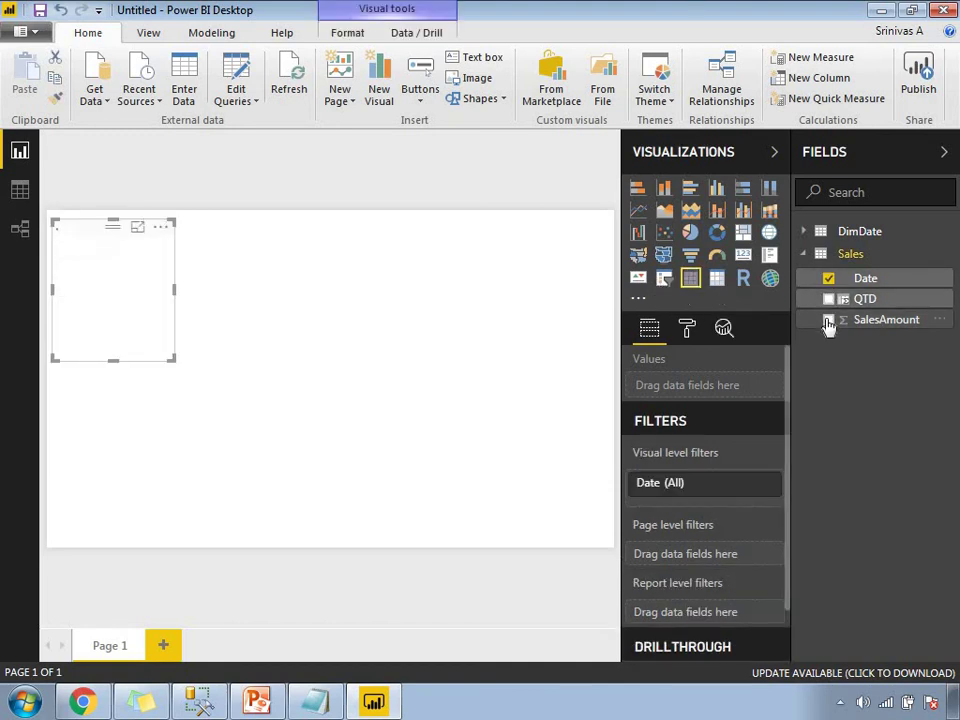
{"action": "left_click", "coordinate": [828, 321]}
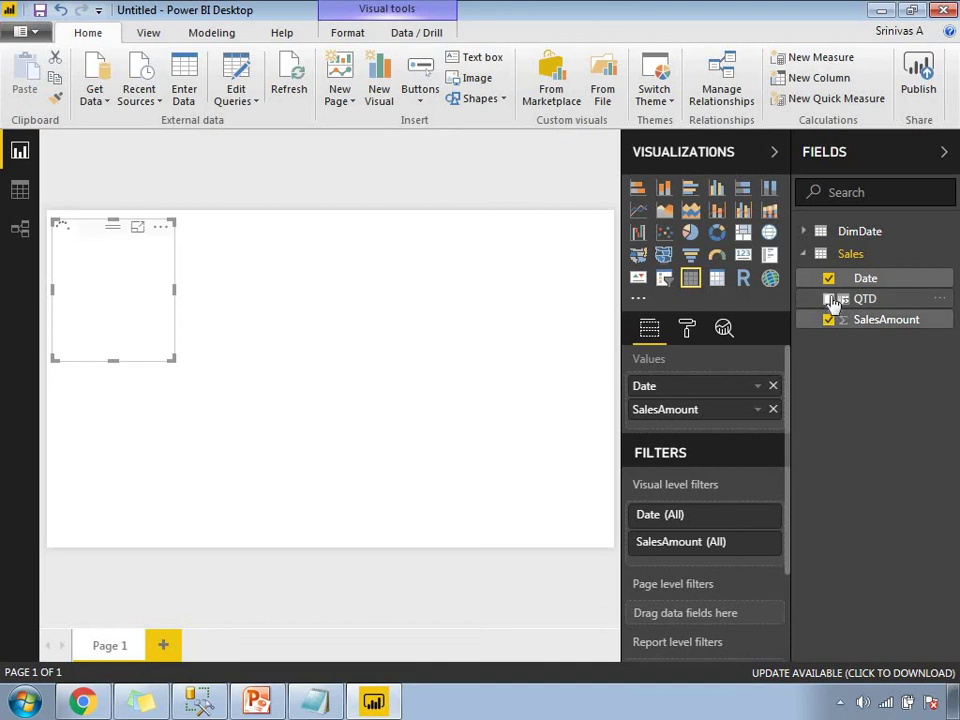
{"action": "left_click", "coordinate": [829, 300]}
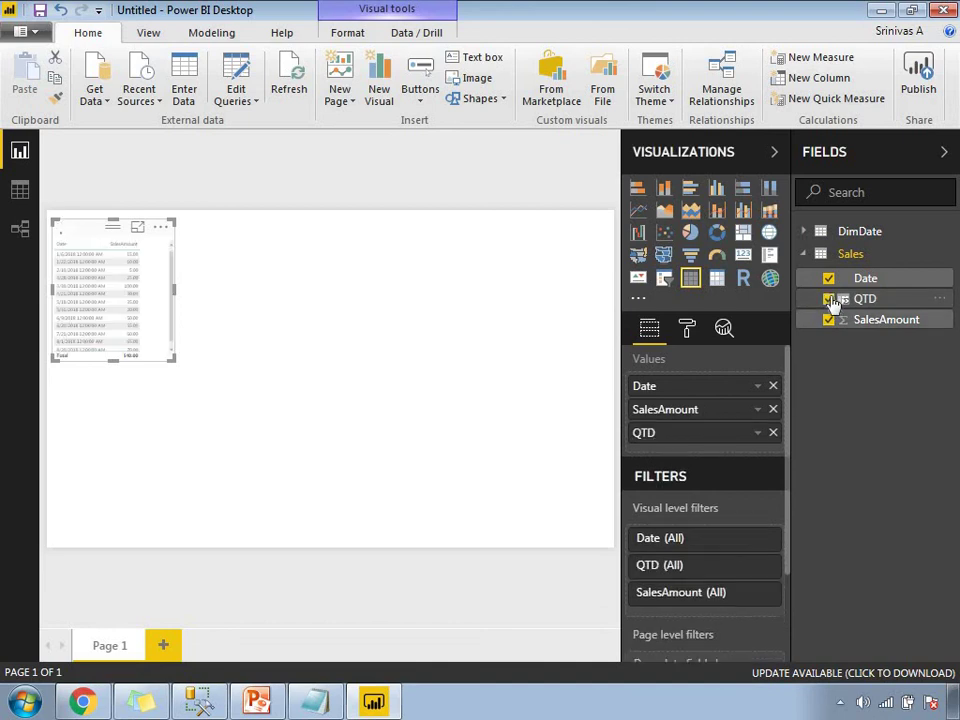
Increase the text size of the table visual's column headers by a few points.
{"action": "left_click", "coordinate": [688, 333]}
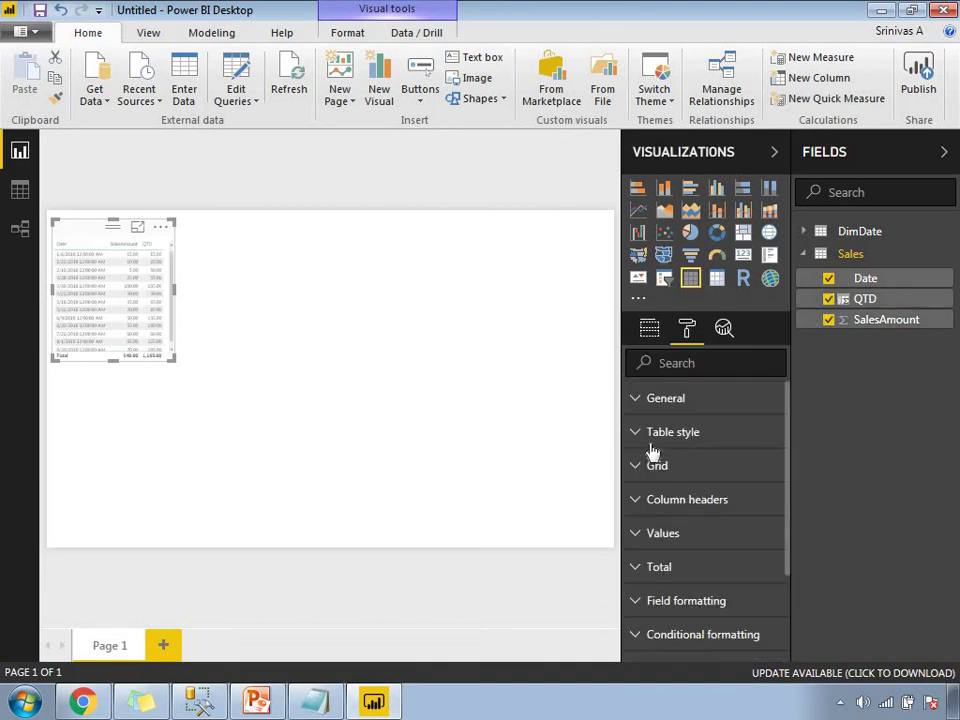
{"action": "left_click", "coordinate": [636, 508]}
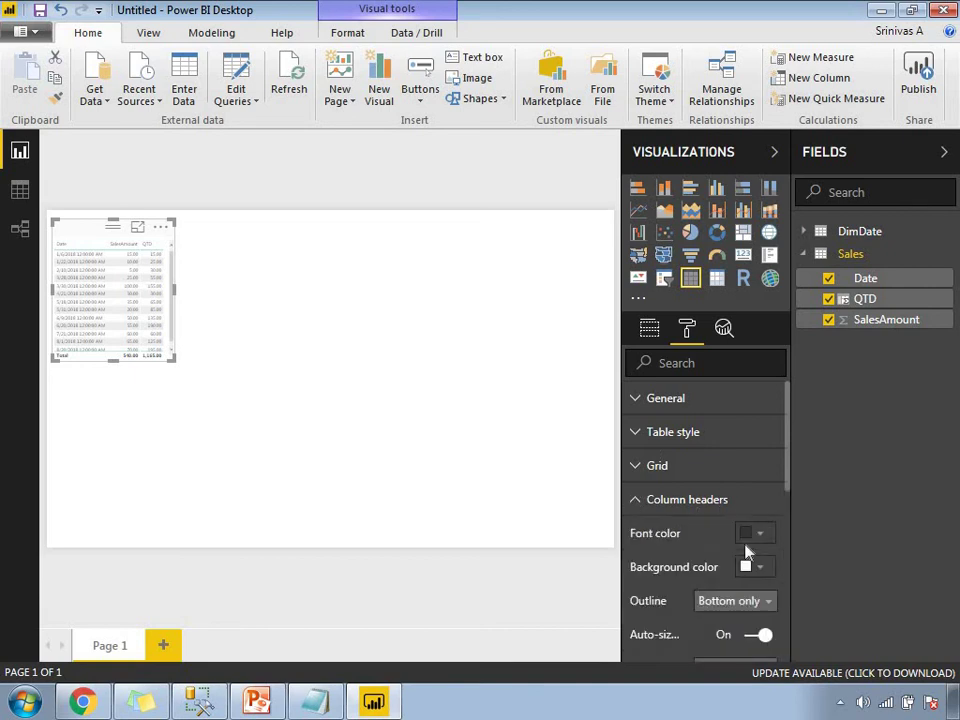
{"action": "scroll", "coordinate": [770, 540], "scroll_direction": "down", "scroll_amount": 3}
{"action": "left_click", "coordinate": [769, 512]}
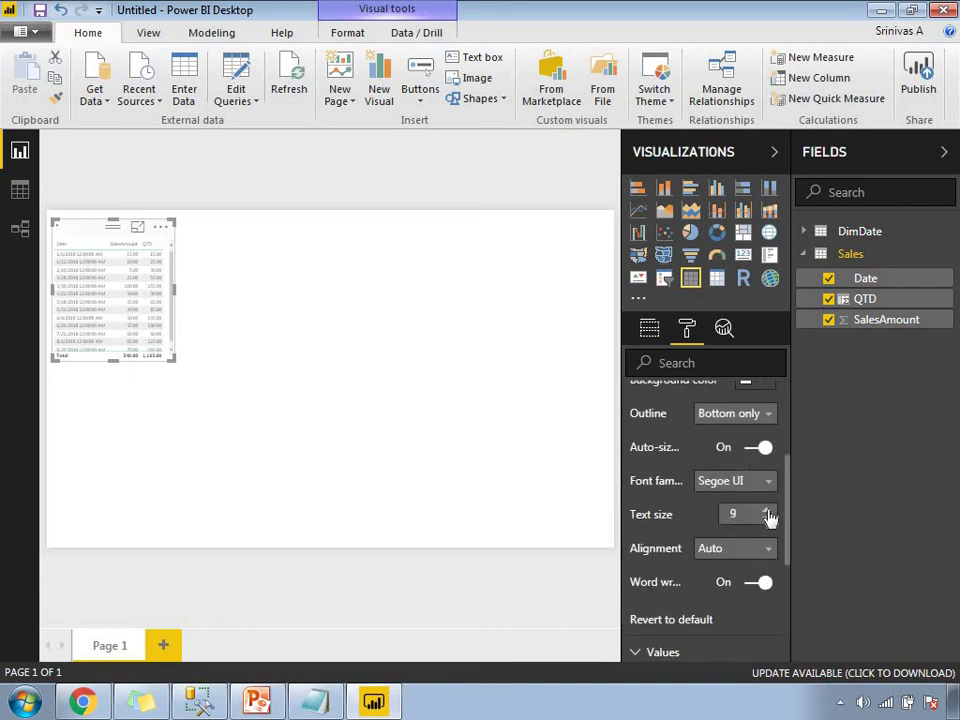
{"action": "left_click", "coordinate": [769, 512]}
{"action": "left_click", "coordinate": [769, 512]}
{"action": "scroll", "coordinate": [660, 510], "scroll_direction": "up", "scroll_amount": 5}
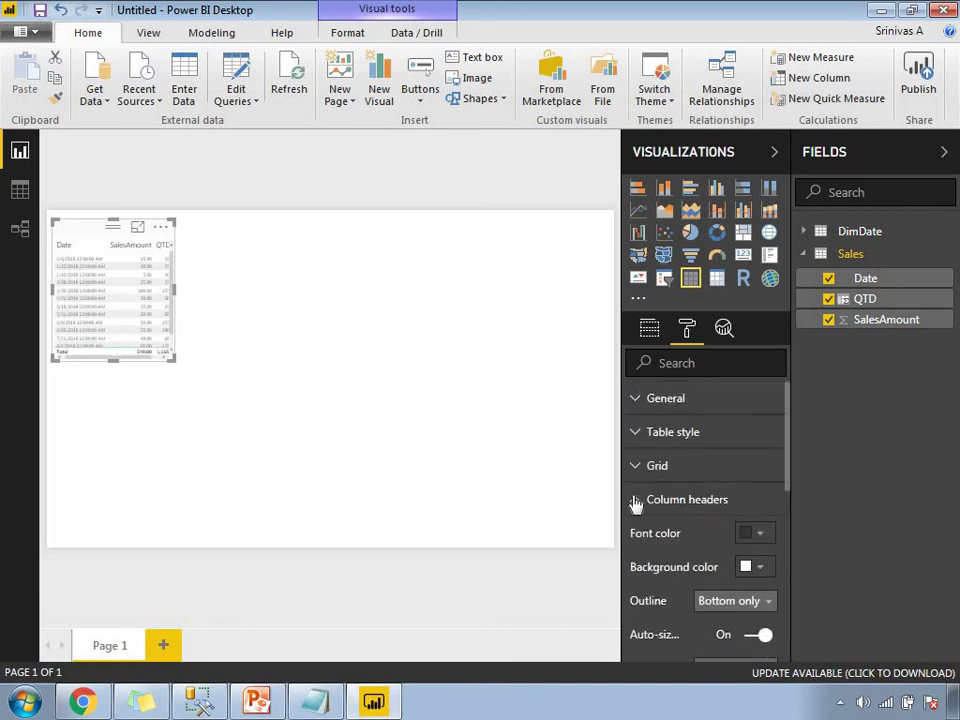
{"action": "left_click", "coordinate": [636, 500]}
Set the text size of the table visual's values to 11 and enlarge the visual to fit all its rows and columns.
{"action": "left_click", "coordinate": [683, 525]}
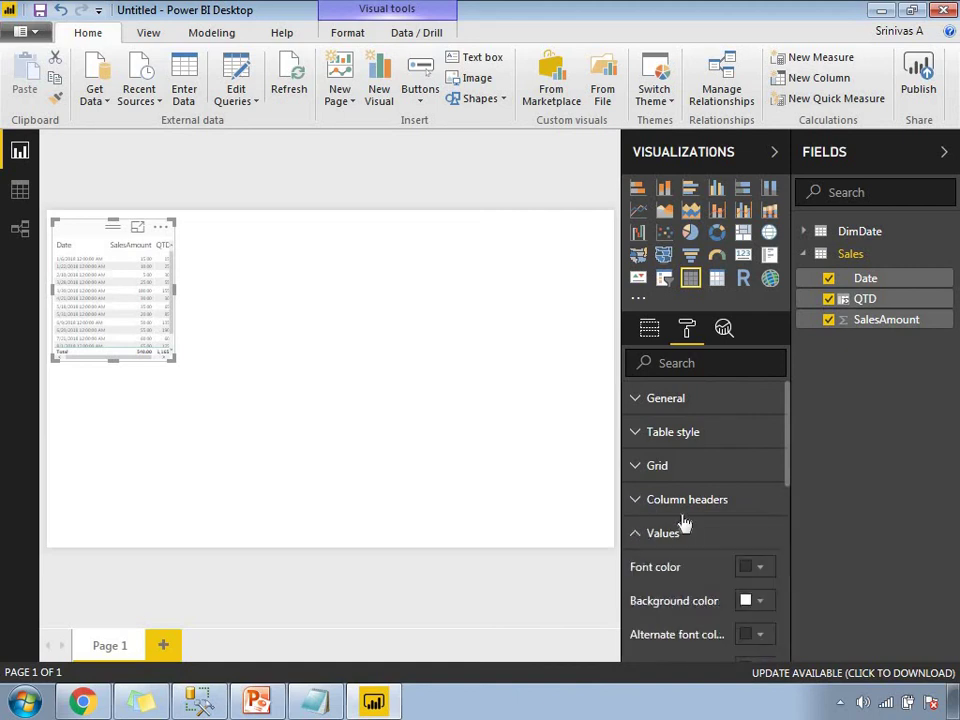
{"action": "scroll", "coordinate": [681, 521], "scroll_direction": "down", "scroll_amount": 4}
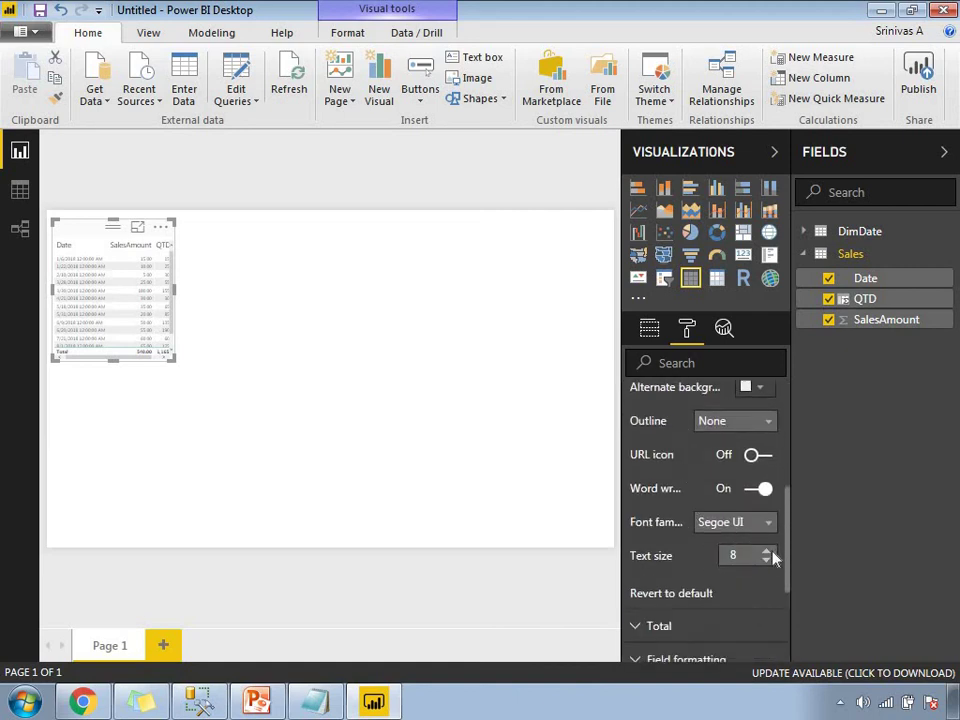
{"action": "left_click", "coordinate": [767, 552]}
{"action": "left_click", "coordinate": [767, 552]}
{"action": "left_click", "coordinate": [767, 552]}
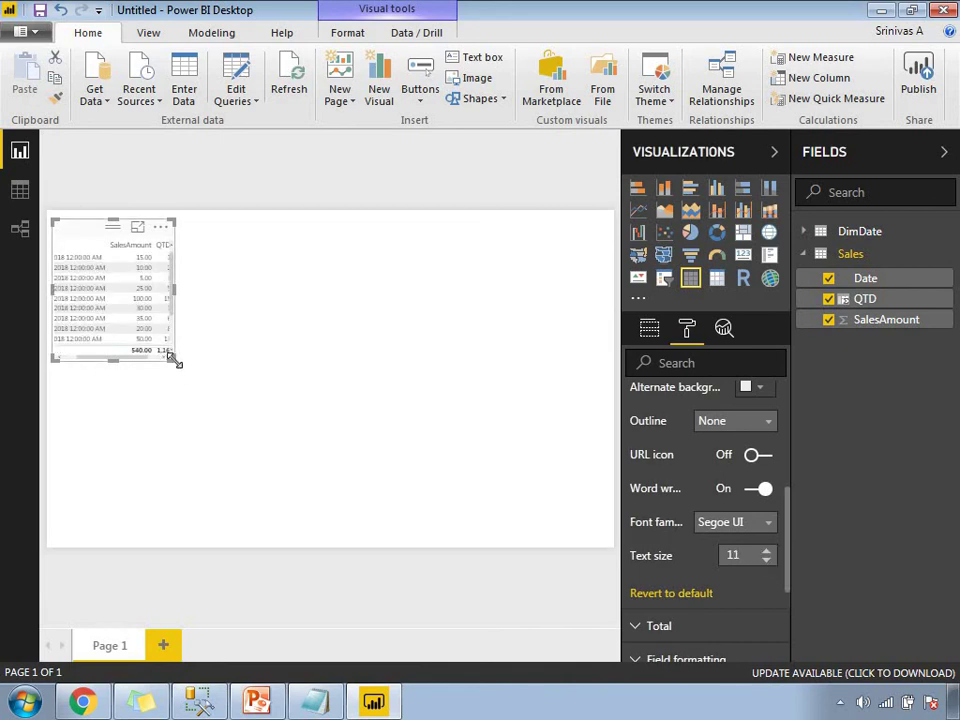
{"action": "left_click_drag", "start_coordinate": [174, 358], "coordinate": [438, 453]}
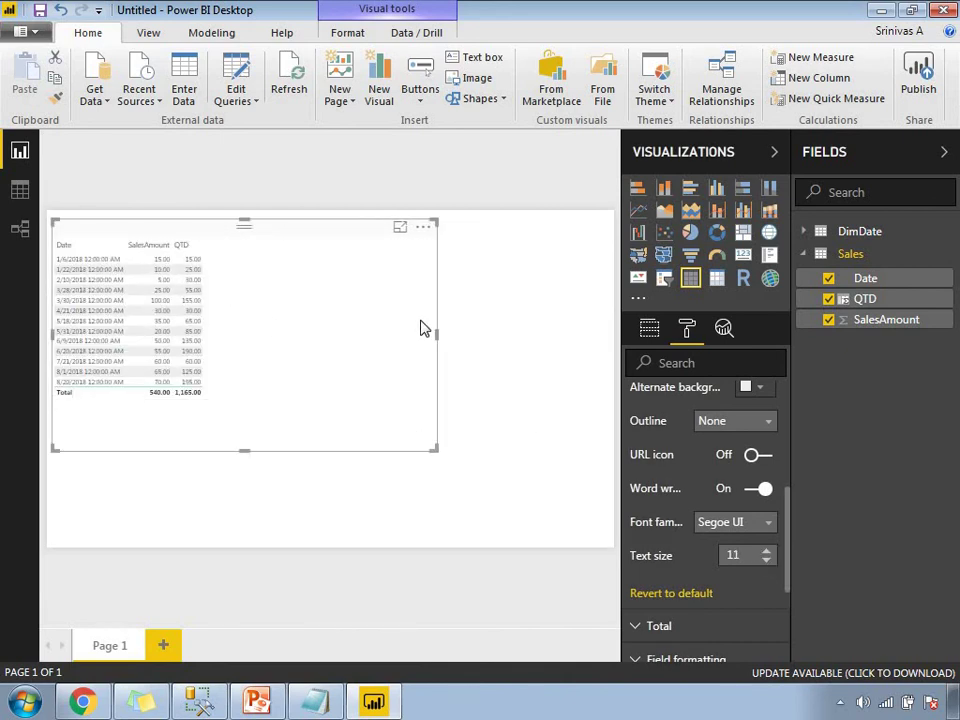
{"action": "left_click", "coordinate": [475, 400]}
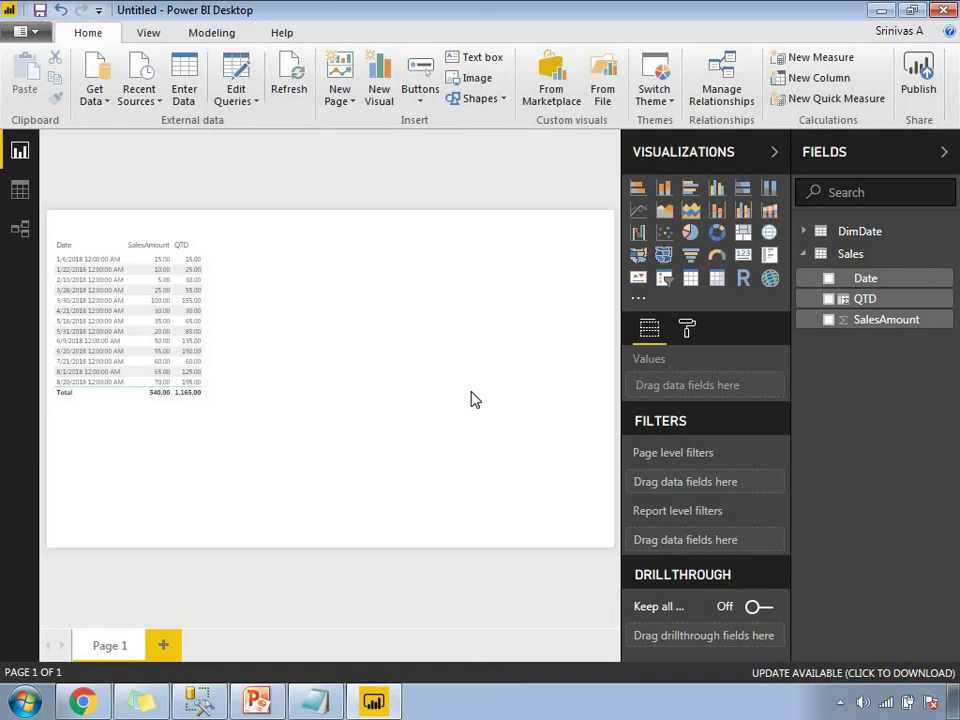
Switch to the PowerPoint slide show with the QTD function slide.
{"action": "left_click", "coordinate": [257, 701]}
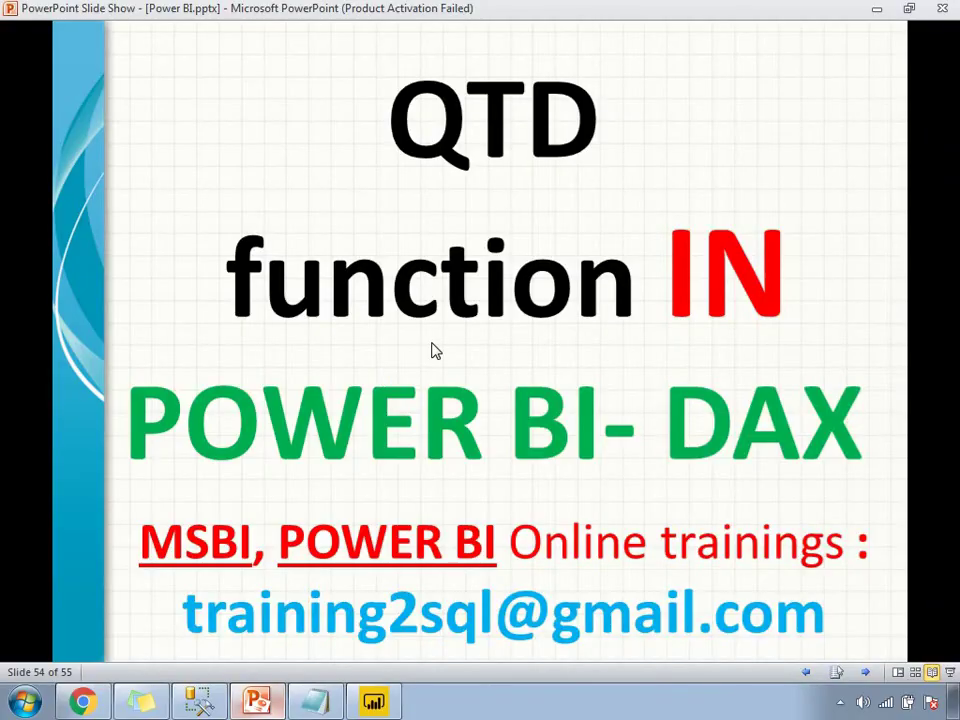